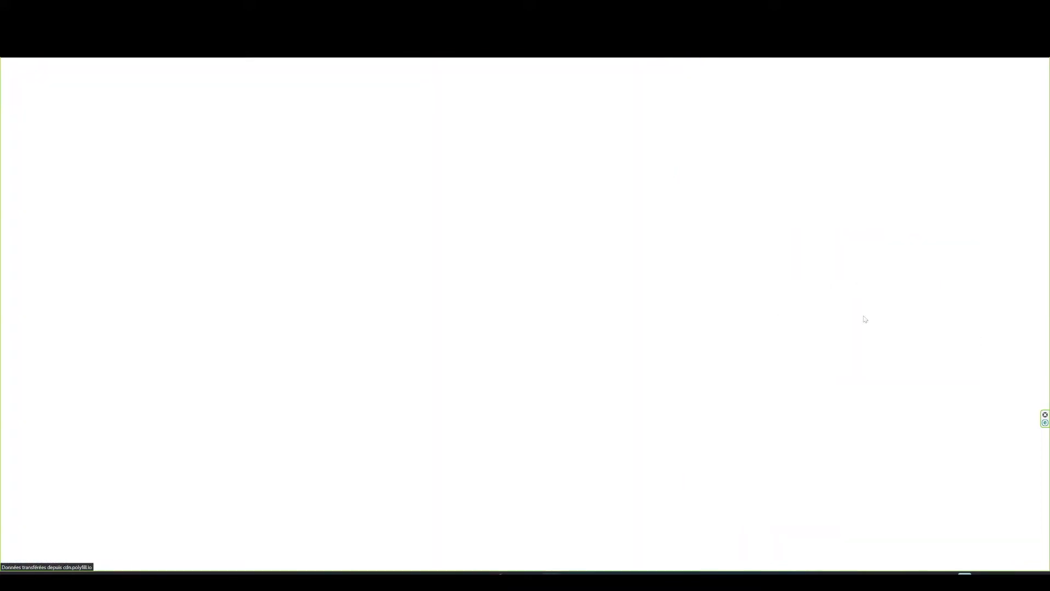
Sign in with the admin login and password, then open DEMO_QMS4SME under the DEMO alias.
left_click(858, 315)
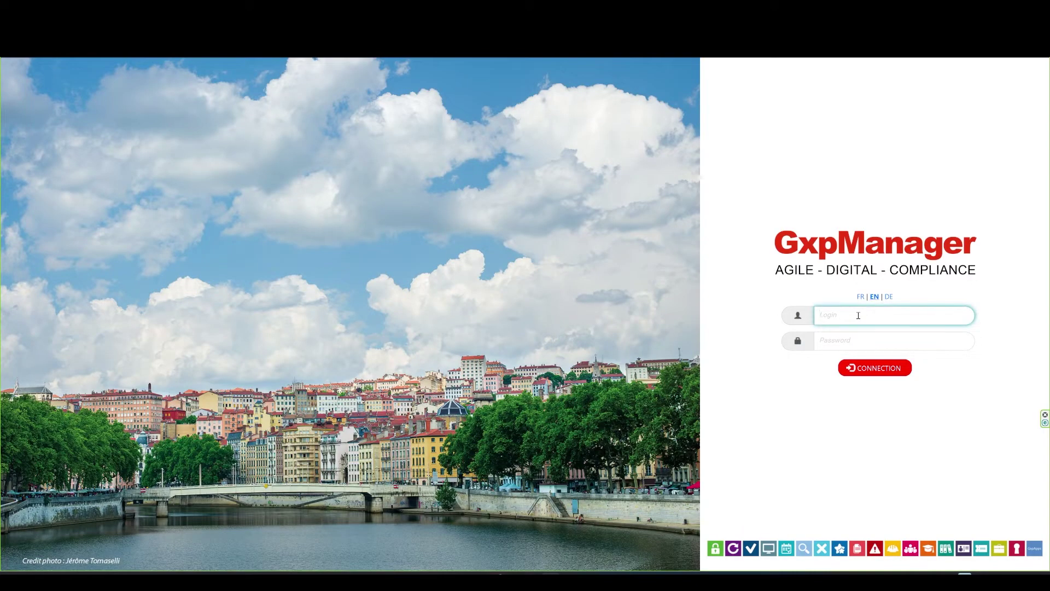
type("admin01")
key("Tab")
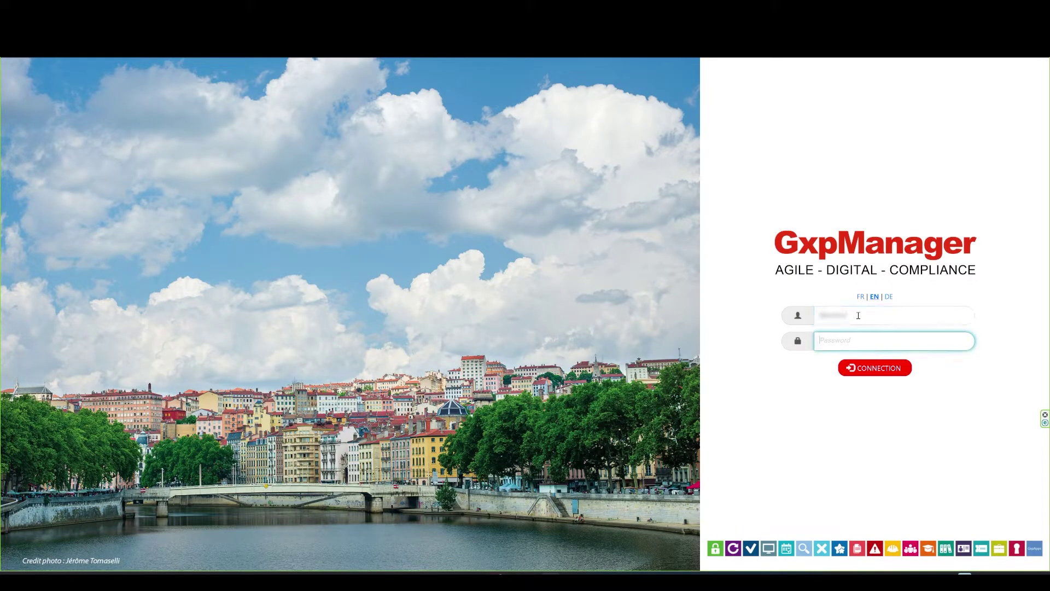
type("•••••••••••")
left_click(904, 372)
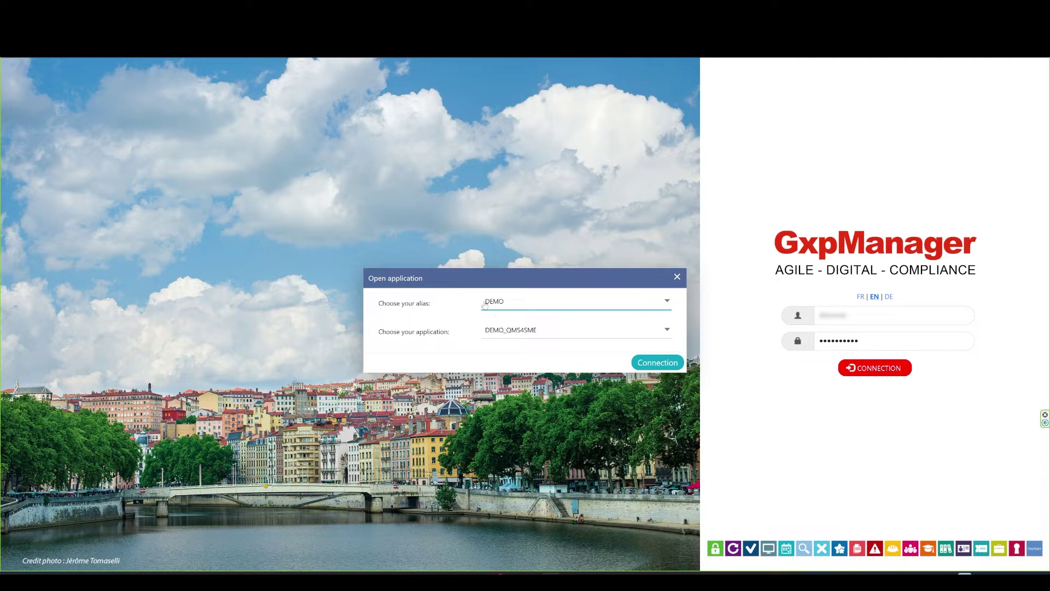
left_click(678, 366)
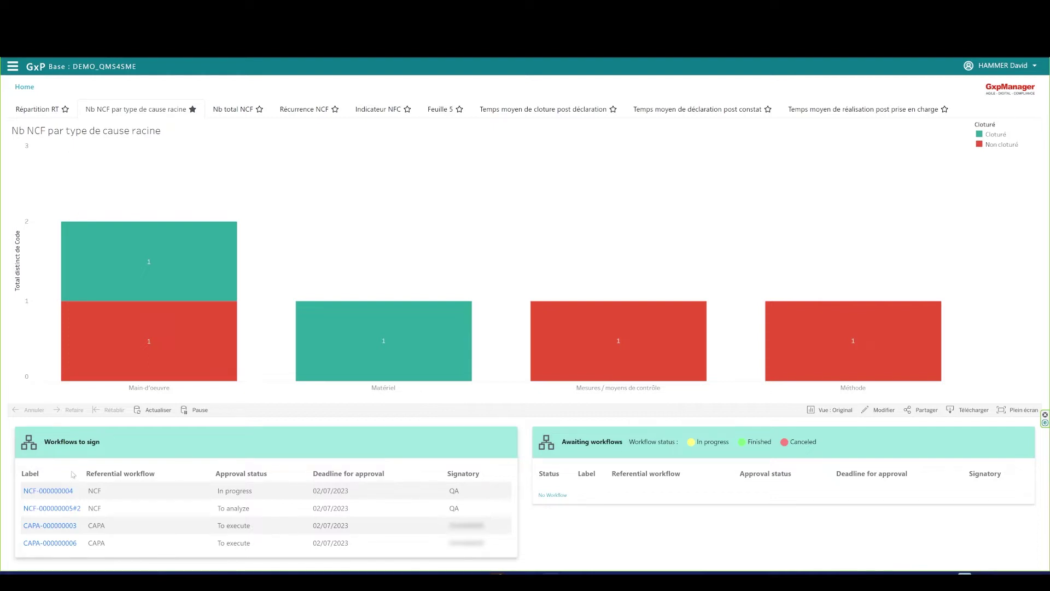
left_click(54, 492)
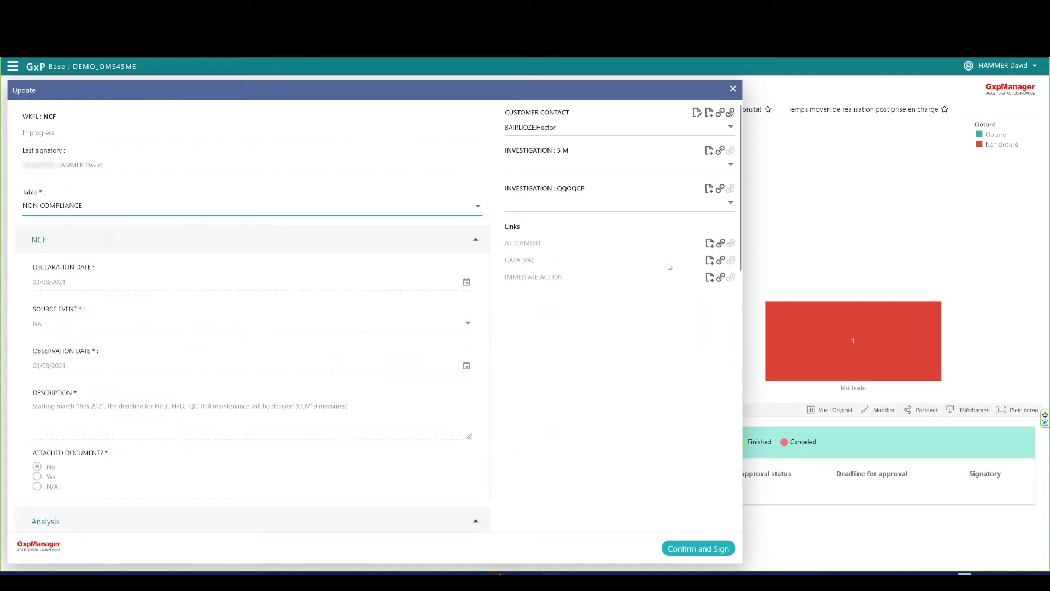
left_click(732, 90)
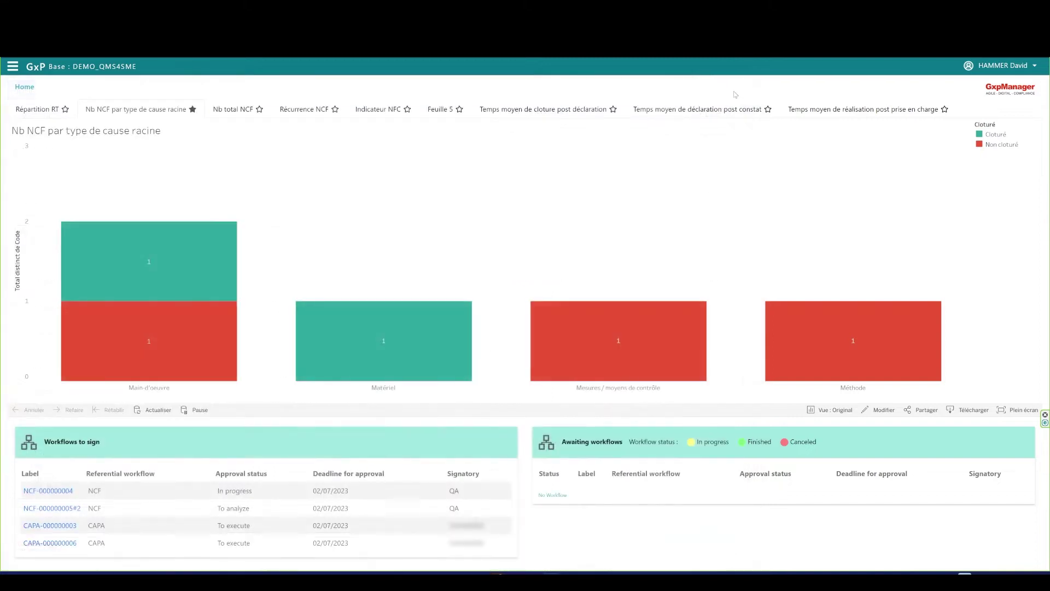
left_click(48, 526)
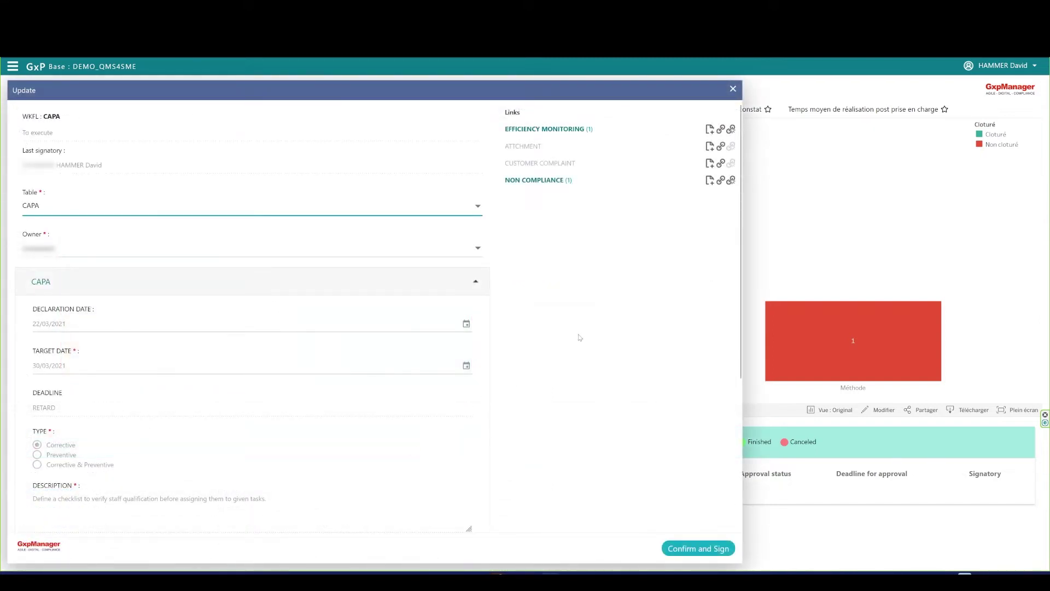
scroll(452, 407, "down", 4)
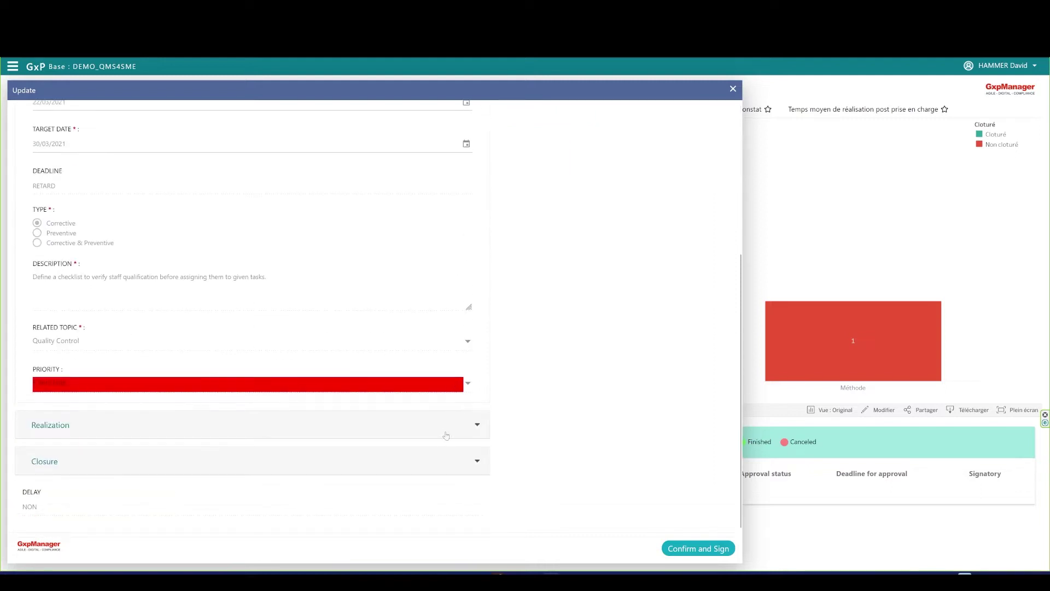
scroll(441, 451, "up", 5)
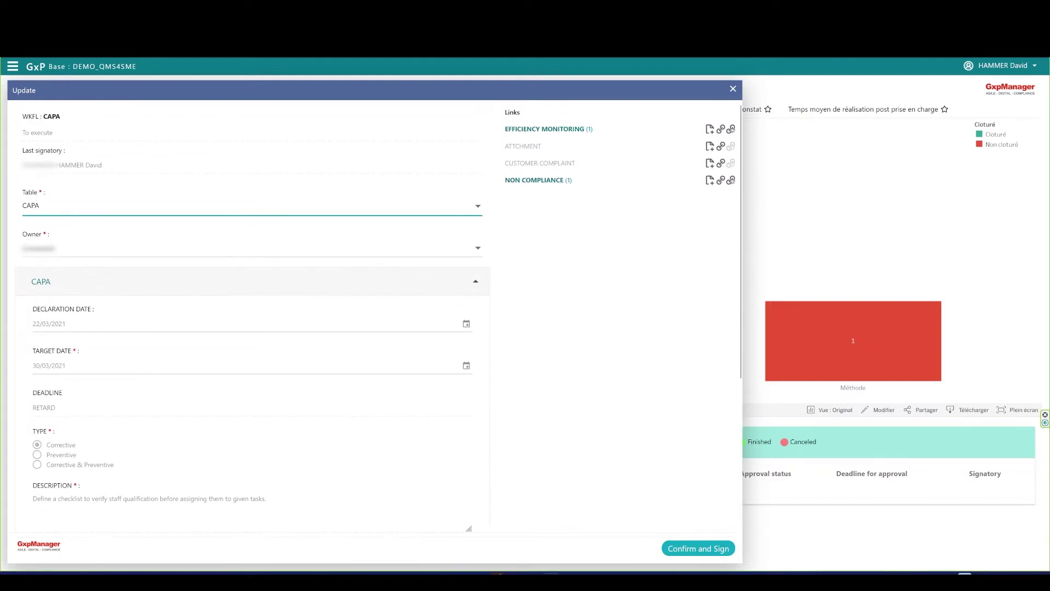
left_click(732, 89)
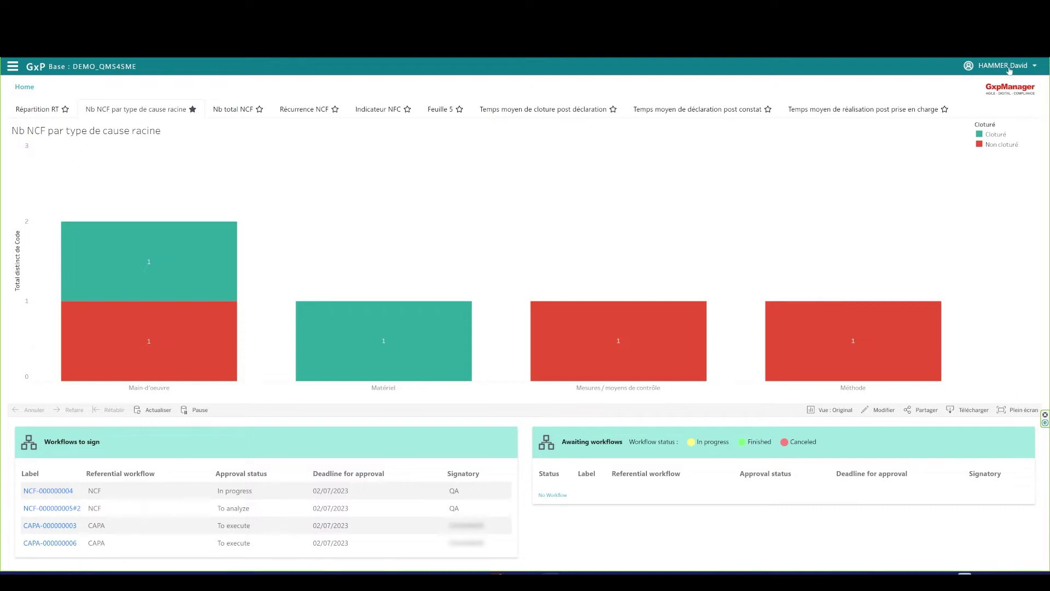
left_click(1009, 69)
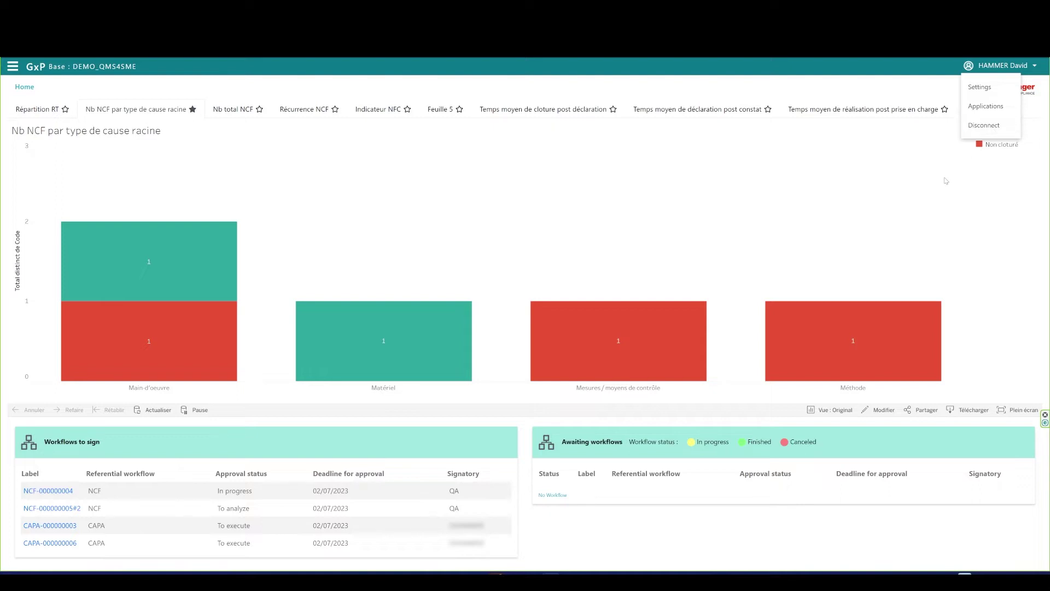
left_click(978, 67)
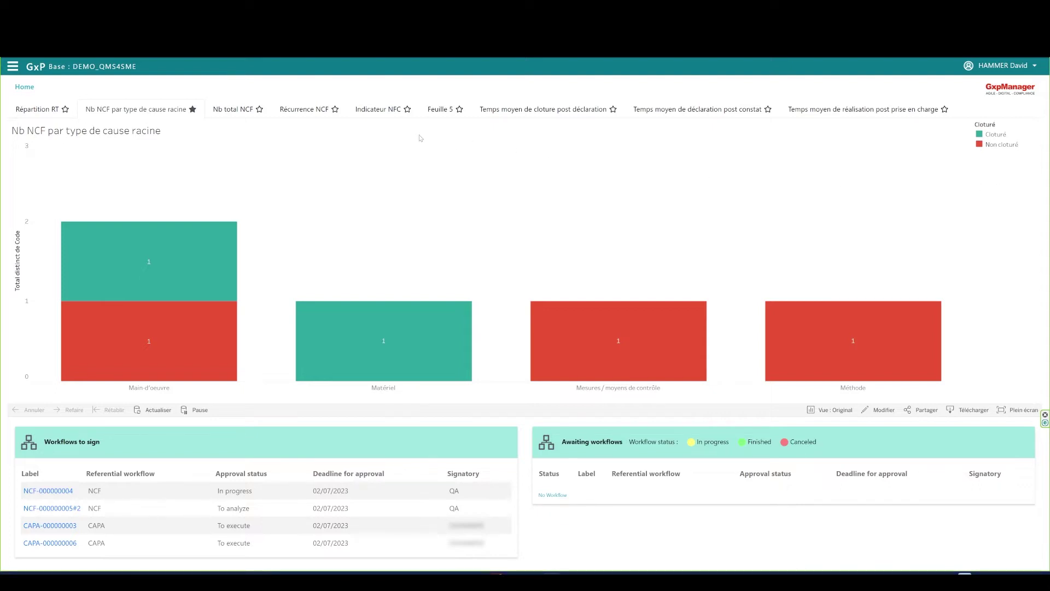
Expand Quality Management System, Action Management and Resource Management, then show the Non Compliance table.
left_click(13, 67)
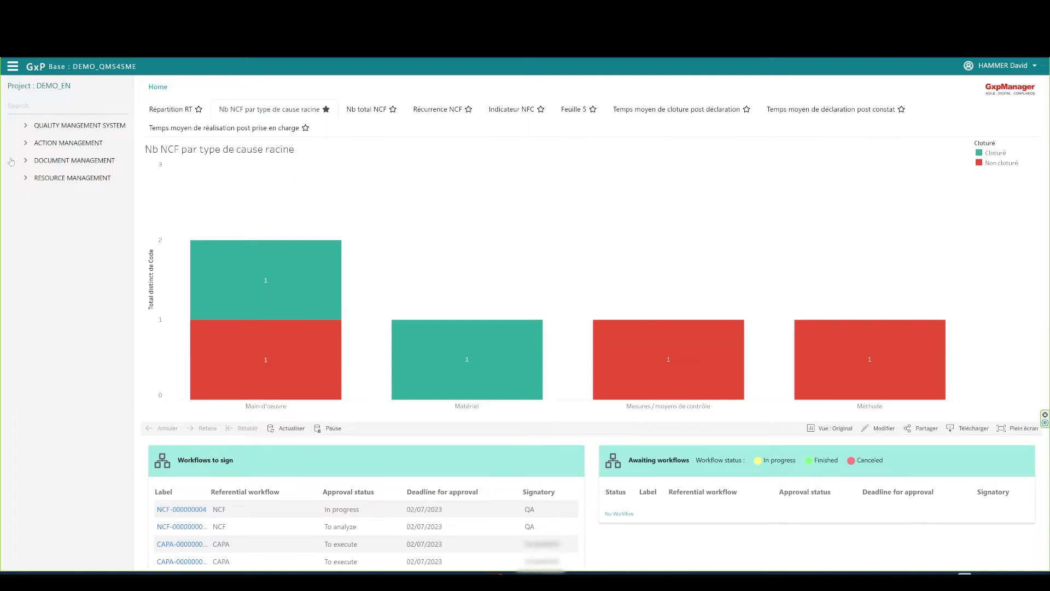
left_click(25, 127)
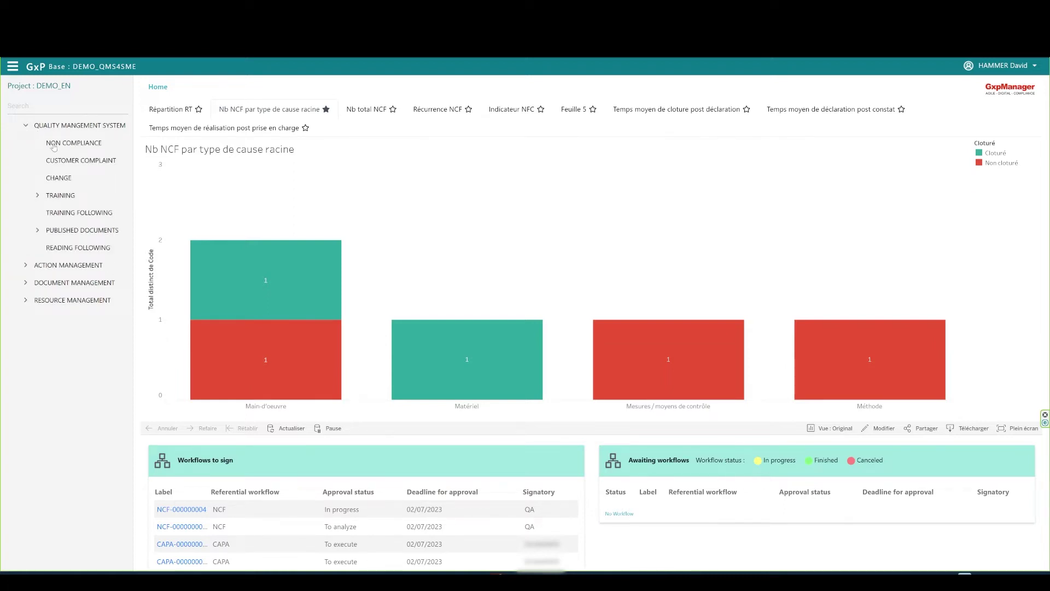
left_click(25, 265)
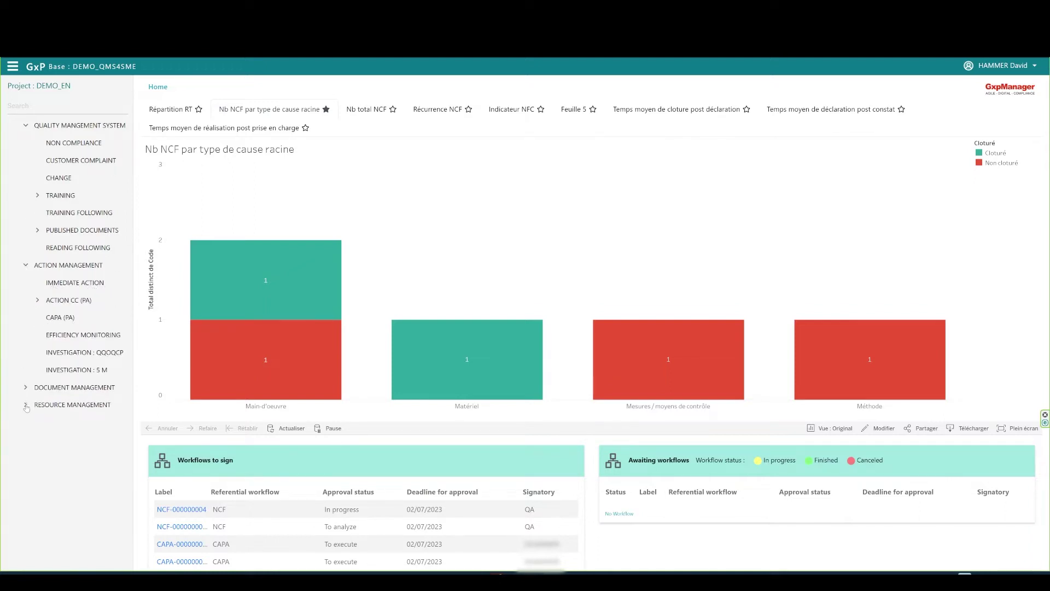
left_click(25, 406)
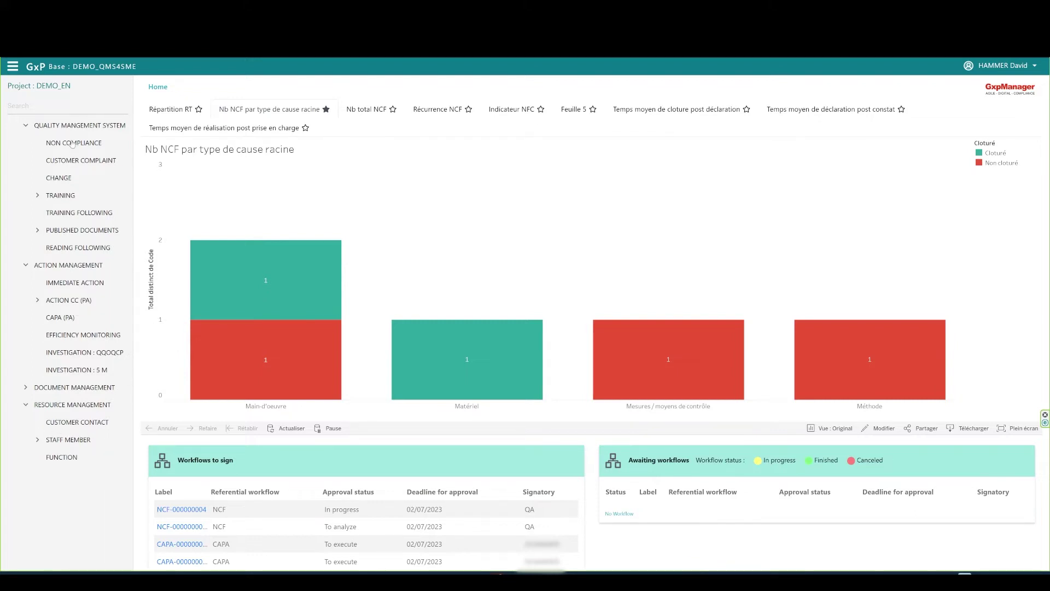
left_click(102, 143)
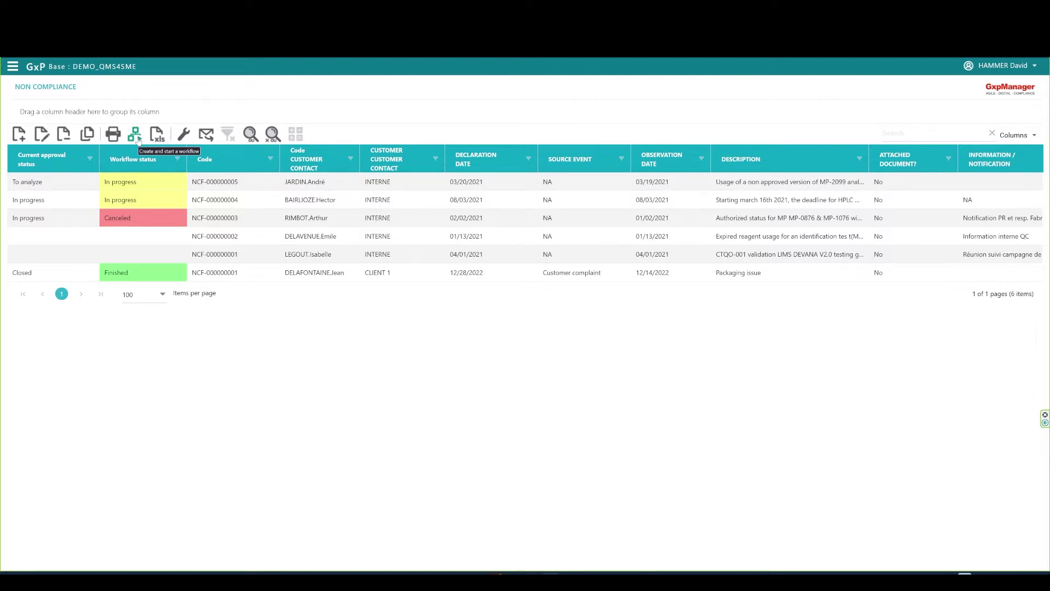
Export the non-compliance list to NON COMPLIANCE.xlsx, review it in Excel, then close Excel.
left_click(143, 179)
left_click(157, 134)
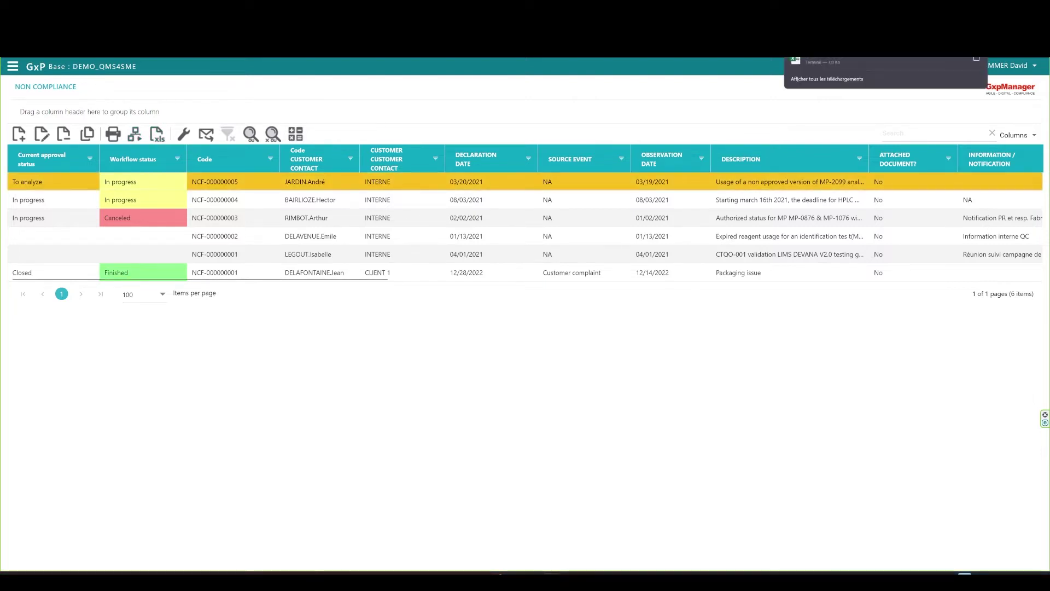
left_click(820, 62)
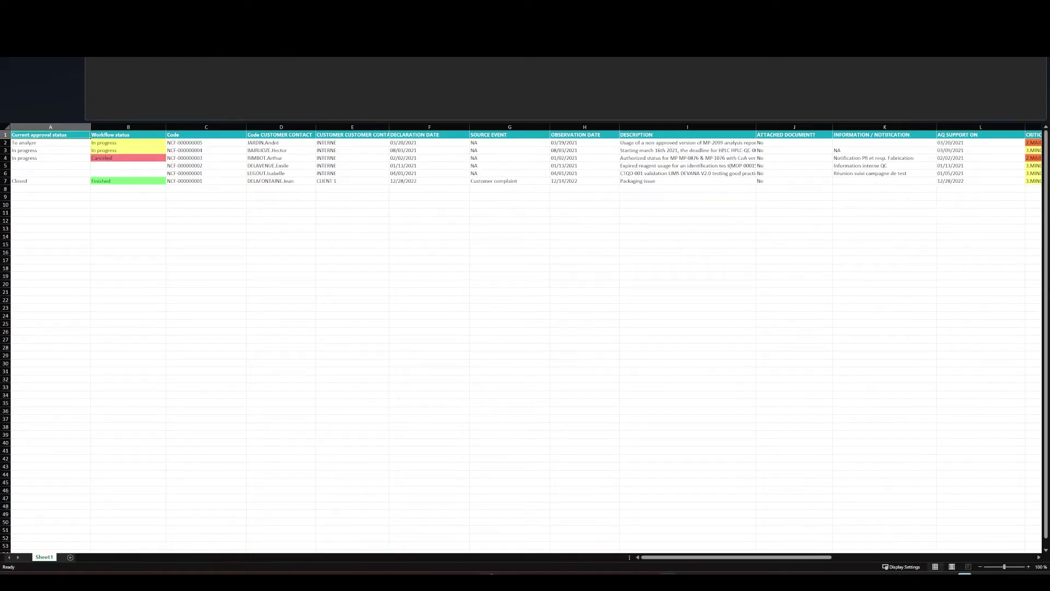
scroll(753, 551, "right", 10)
scroll(753, 551, "left", 10)
left_click(1010, 75)
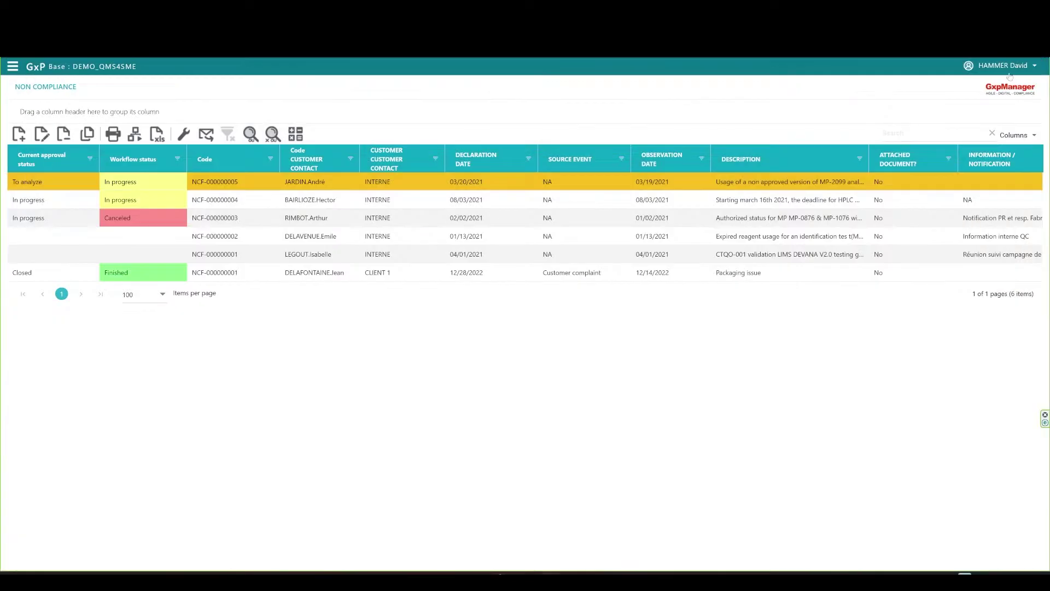
left_click(184, 135)
left_click(184, 118)
left_click(190, 138)
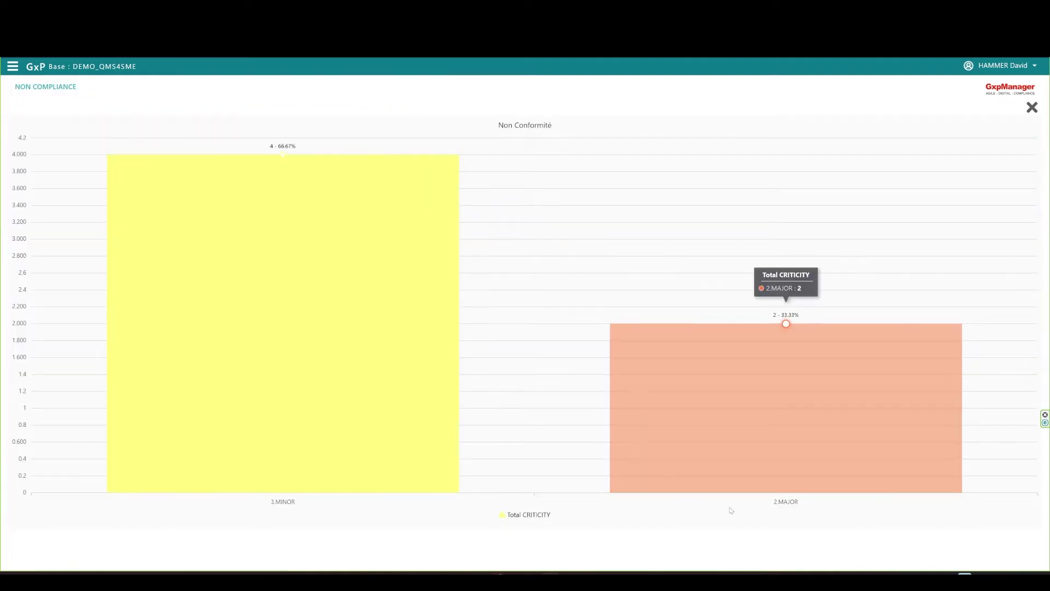
left_click(1031, 107)
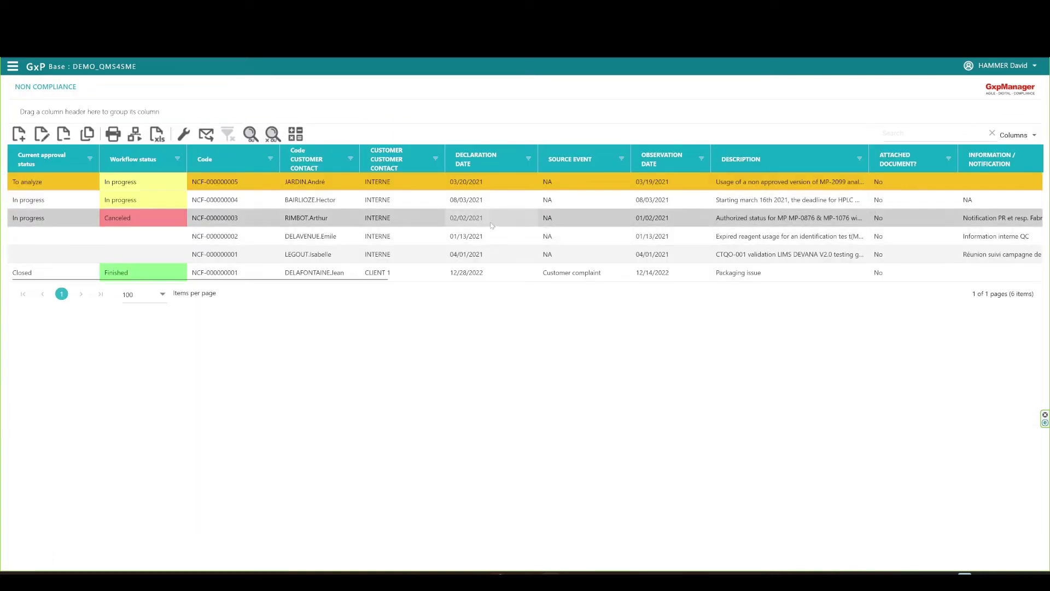
left_click(211, 137)
left_click(209, 118)
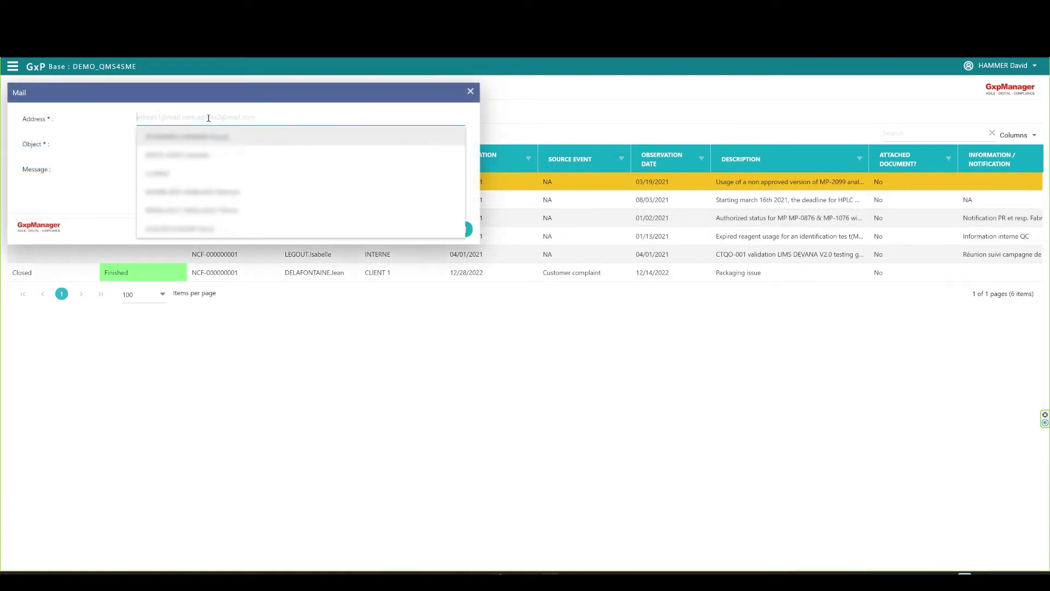
left_click(255, 97)
left_click(149, 188)
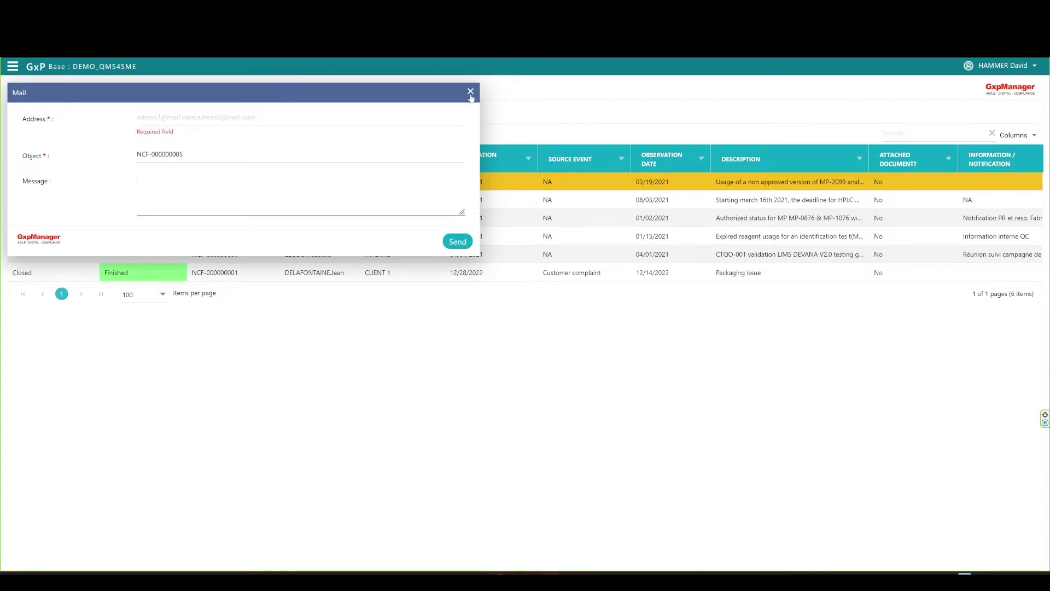
left_click(470, 92)
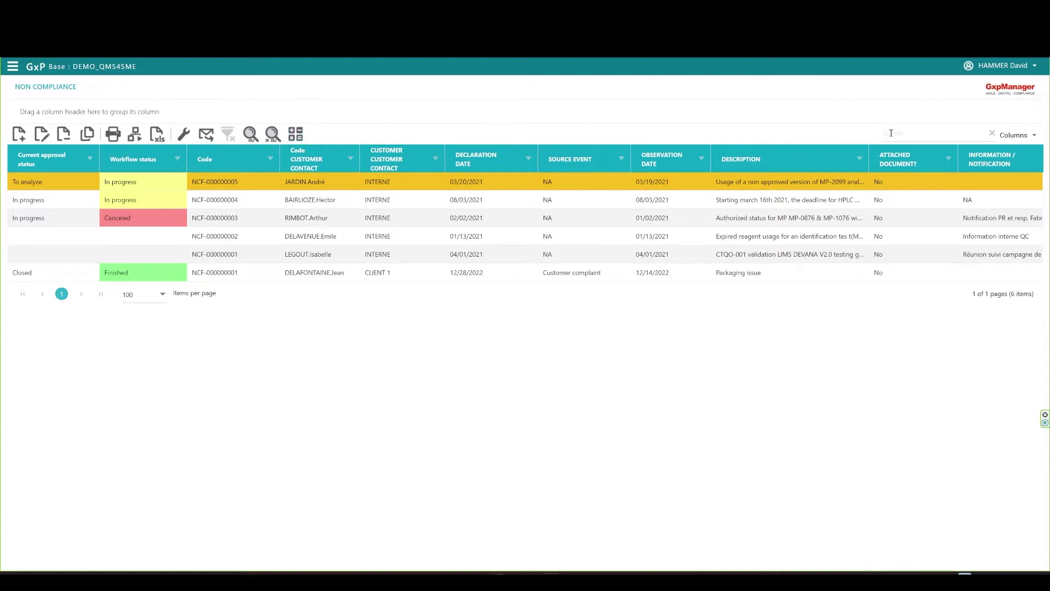
left_click(1034, 135)
Add the Information / Notification column to the non-compliance grid.
scroll(991, 208, "down", 8)
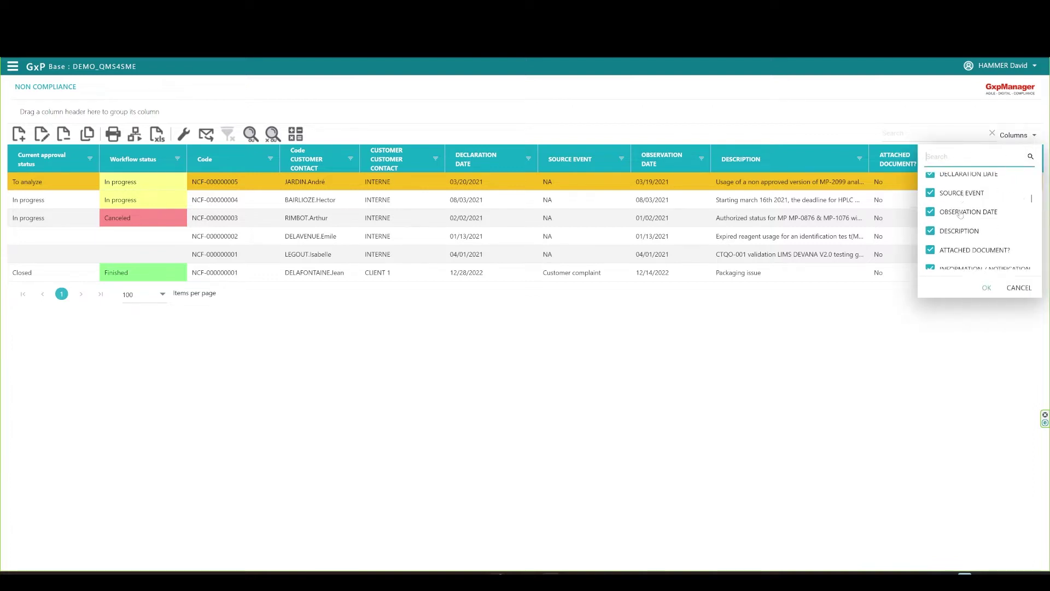
scroll(962, 216, "down", 5)
scroll(976, 230, "up", 2)
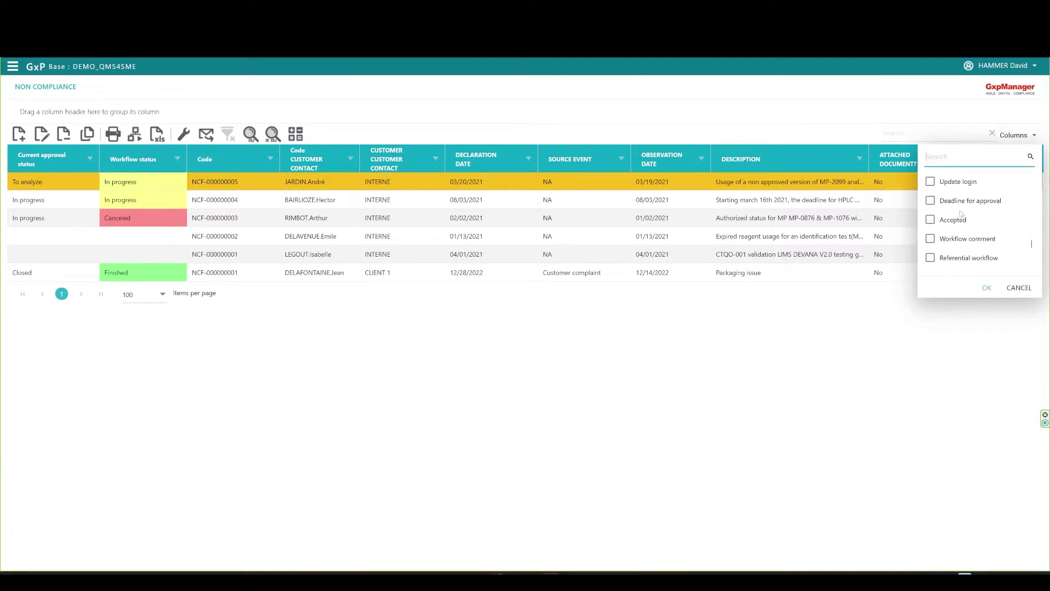
scroll(980, 235, "up", 2)
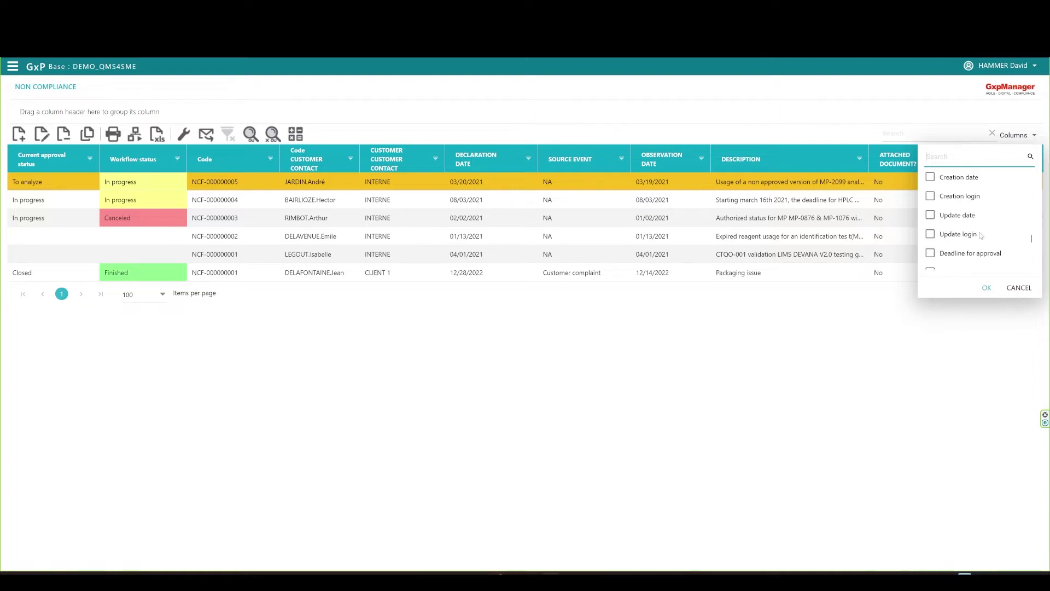
left_click(1030, 137)
left_click(1029, 138)
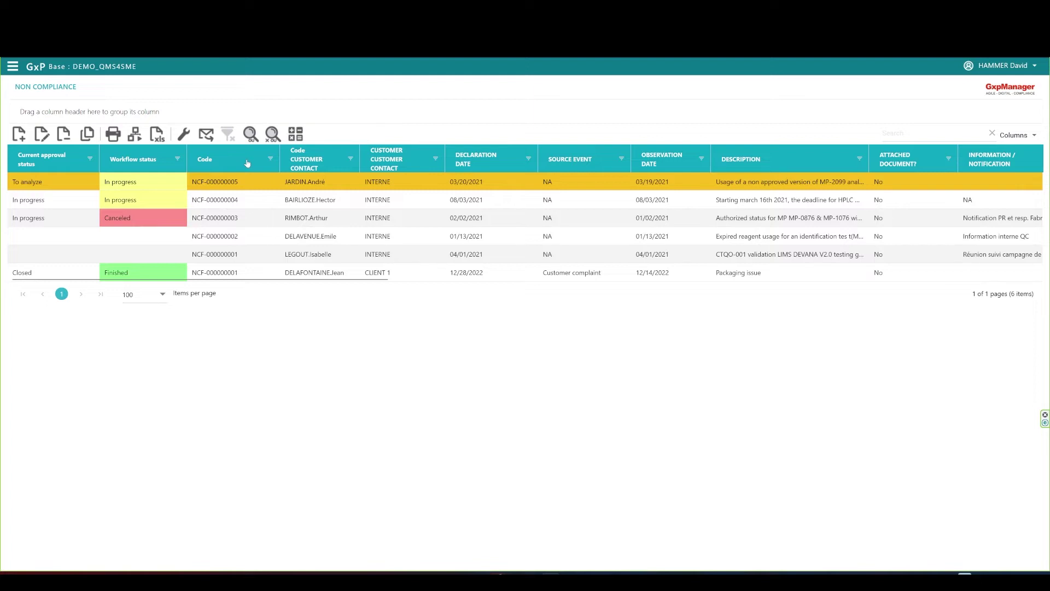
Move Code first and Workflow status before Current approval status, then group by workflow status.
left_click_drag(234, 163, 48, 163)
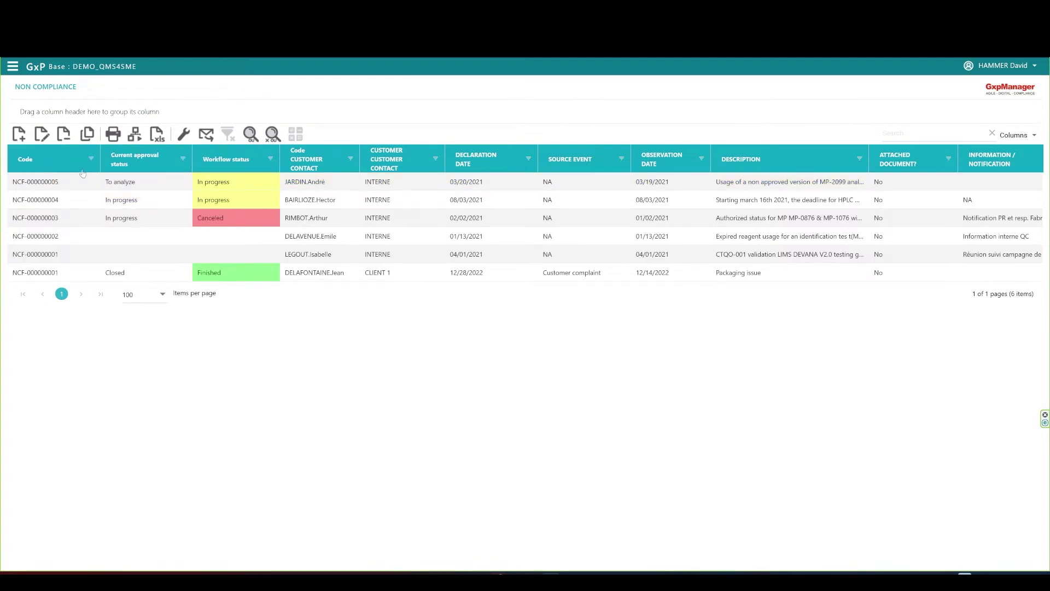
left_click_drag(130, 161, 233, 160)
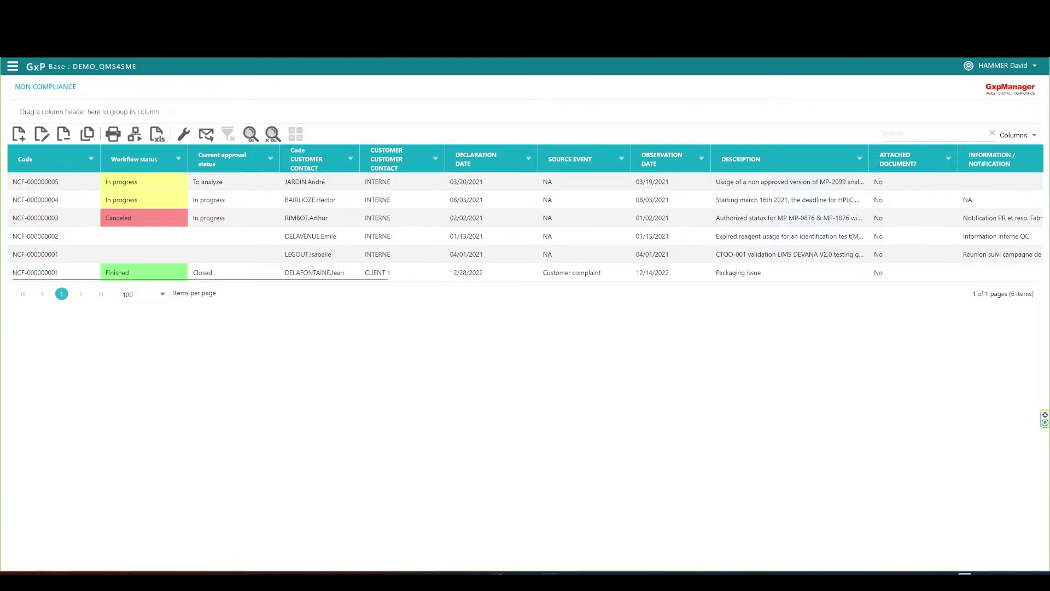
left_click_drag(140, 163, 76, 113)
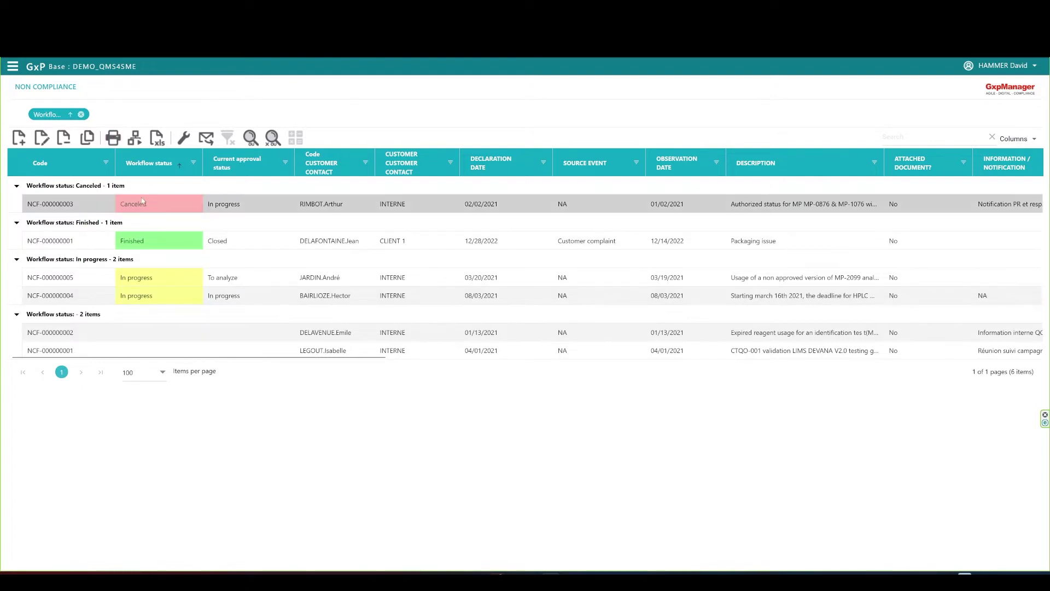
Remove the workflow grouping, filter Workflow status to In progress, then clear the filter.
left_click(81, 115)
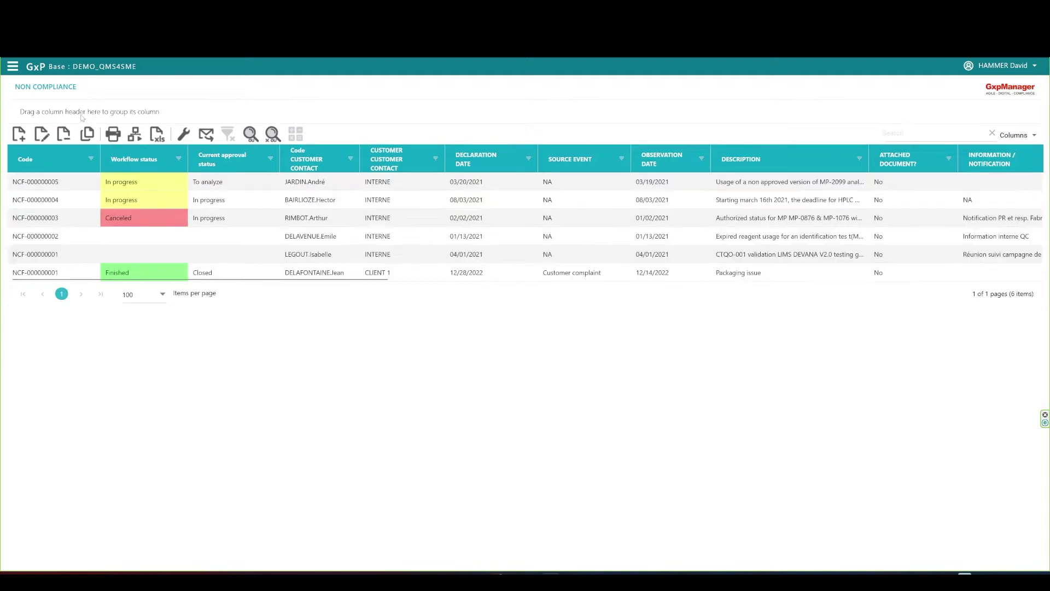
left_click(179, 159)
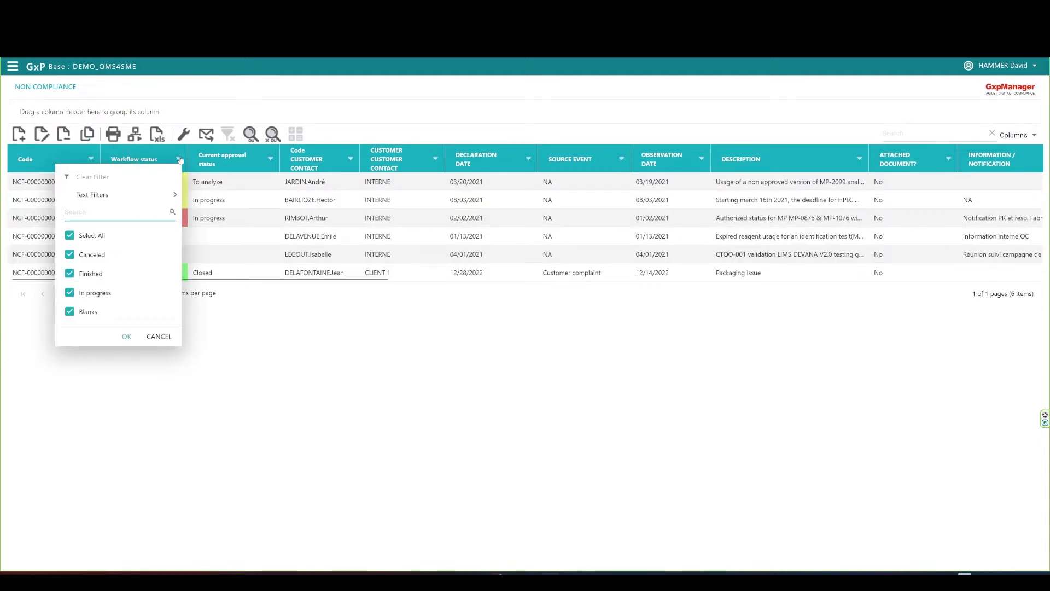
left_click(70, 293)
left_click(126, 337)
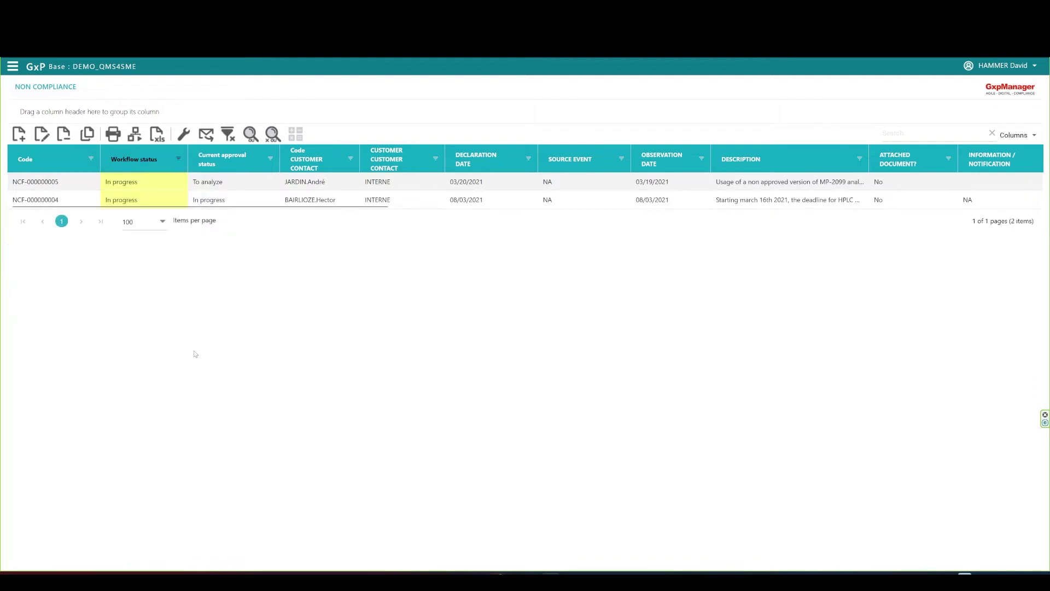
left_click(229, 137)
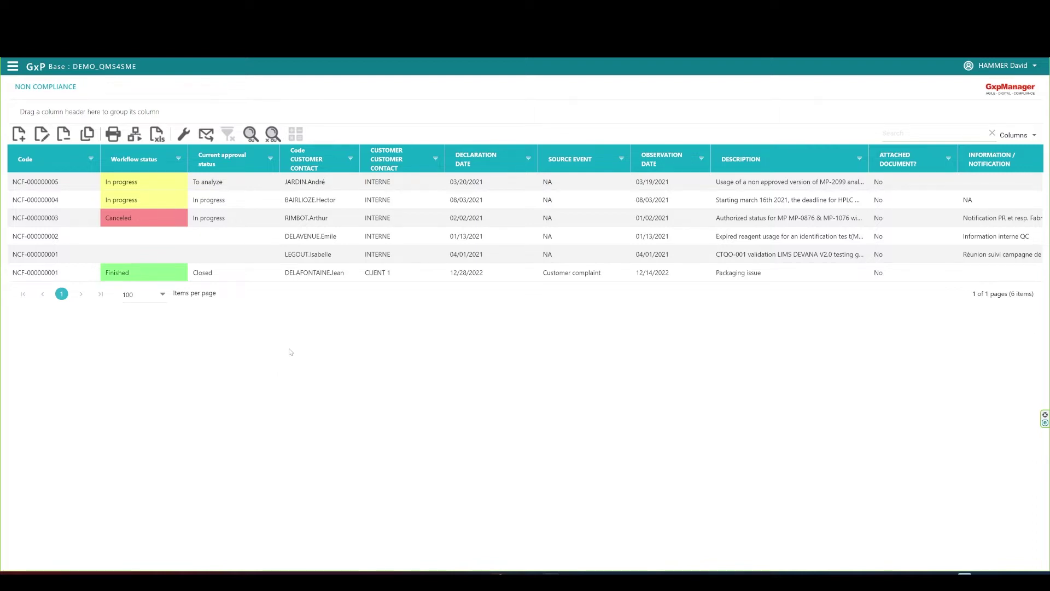
Start a new non-compliance record and expand the form's Analysis section.
left_click(20, 135)
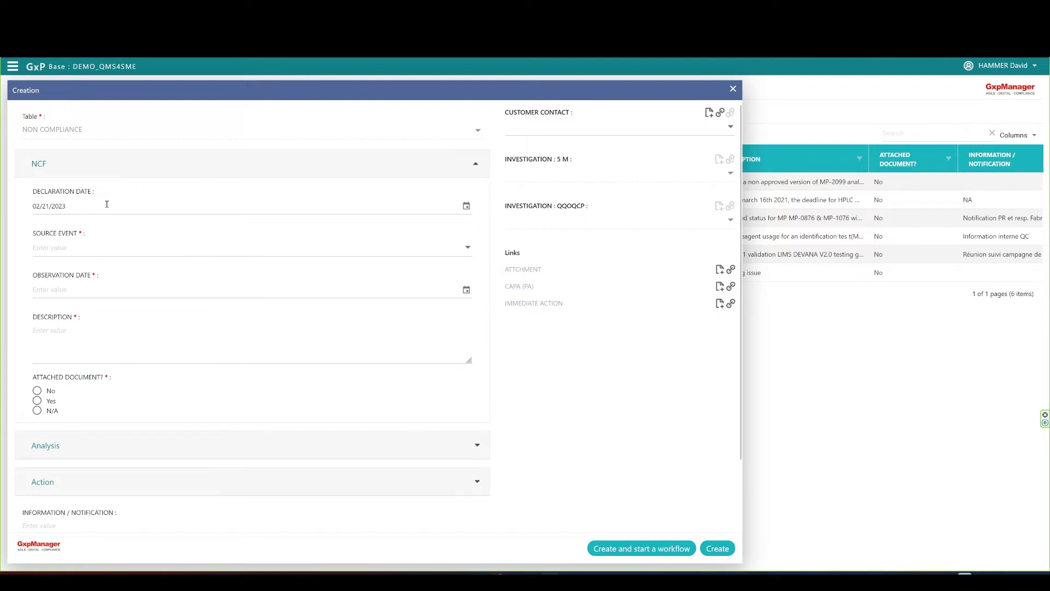
left_click(477, 446)
scroll(480, 448, "down", 3)
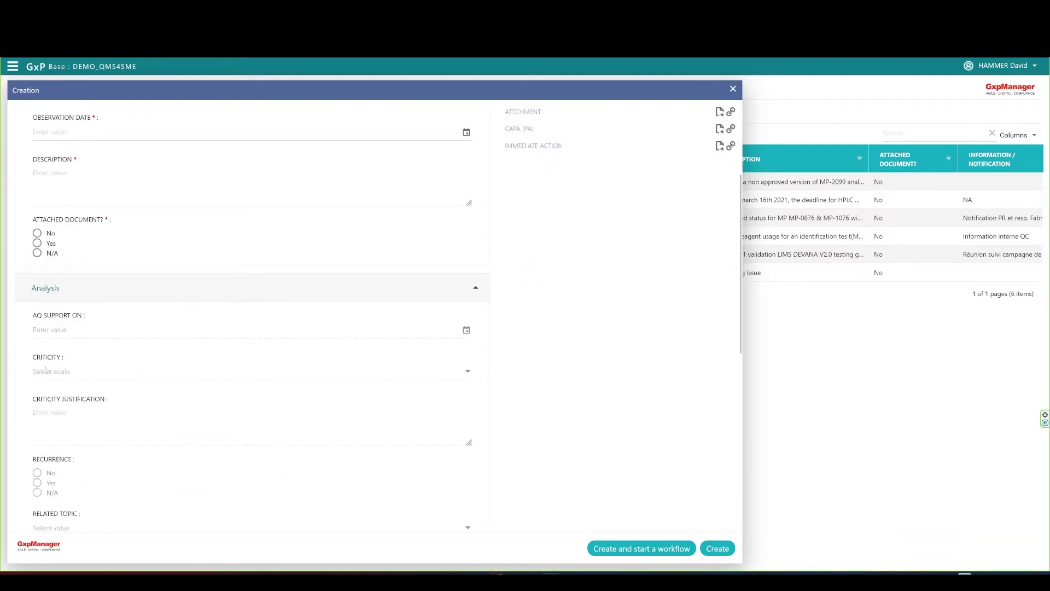
scroll(80, 461, "down", 5)
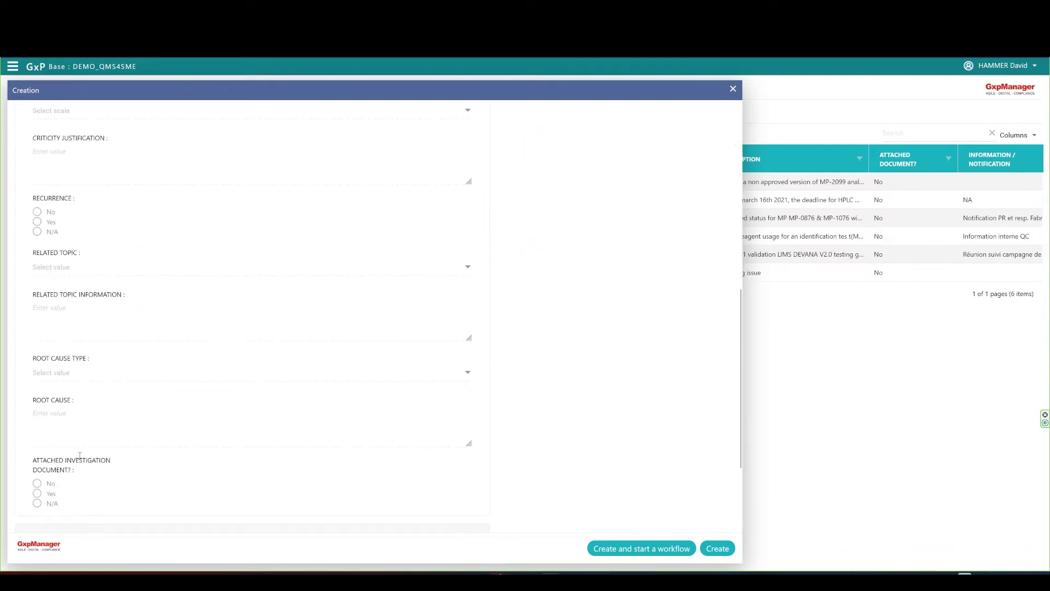
scroll(448, 403, "down", 2)
Expand the Action and Clôture sections for review, then collapse all three sections again.
left_click(448, 403)
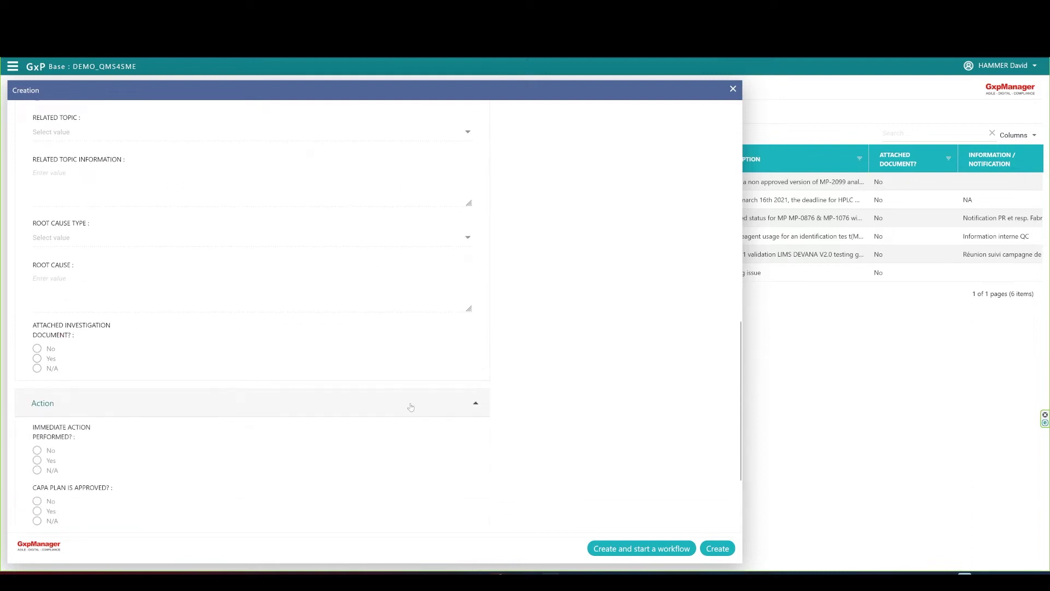
scroll(78, 399, "down", 2)
scroll(88, 444, "down", 1)
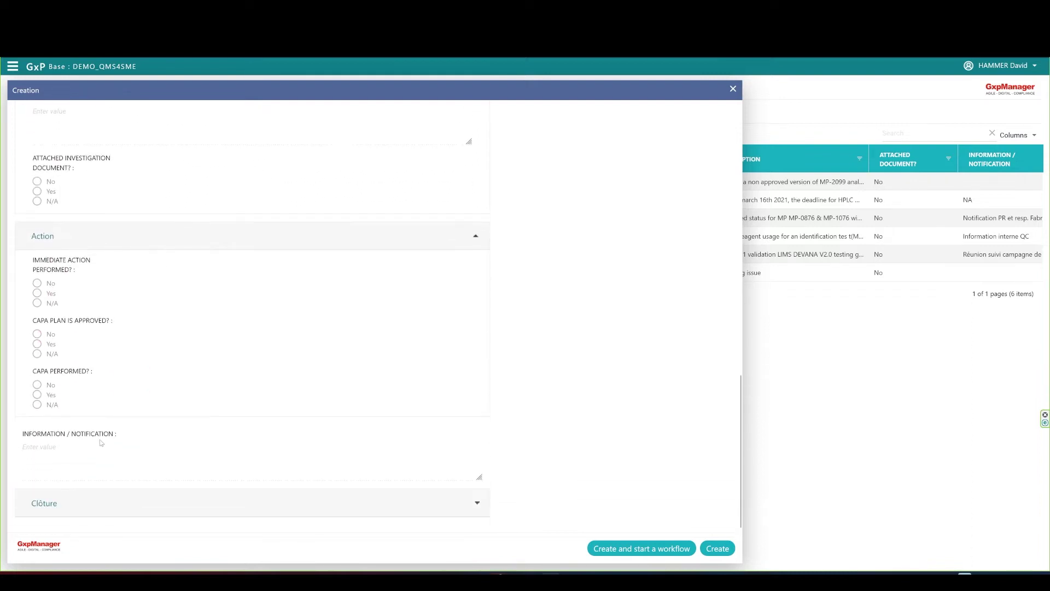
left_click(469, 502)
scroll(77, 434, "down", 2)
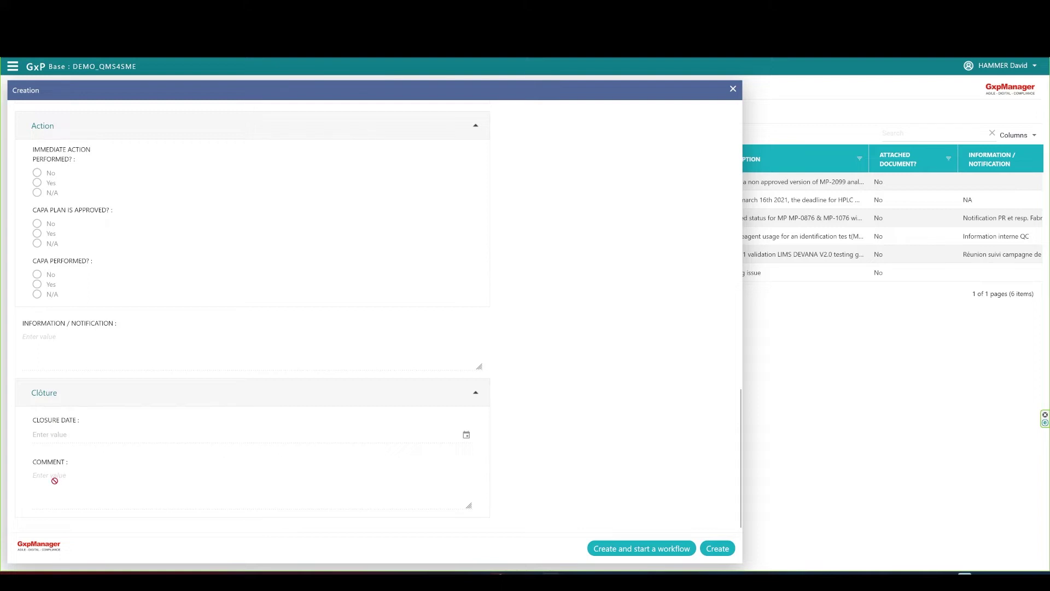
left_click(475, 394)
left_click(477, 238)
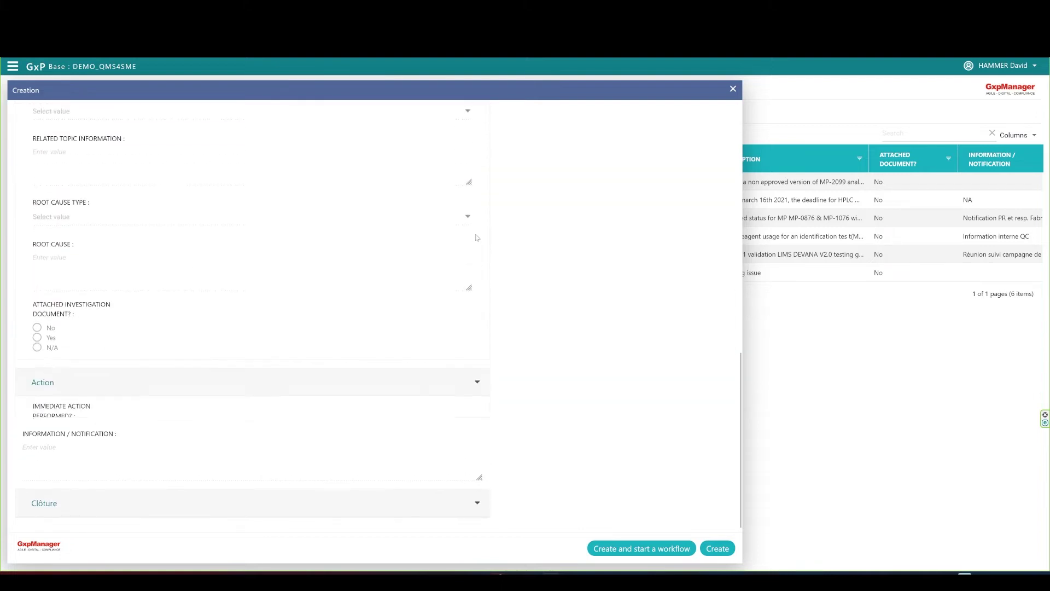
scroll(470, 164, "up", 4)
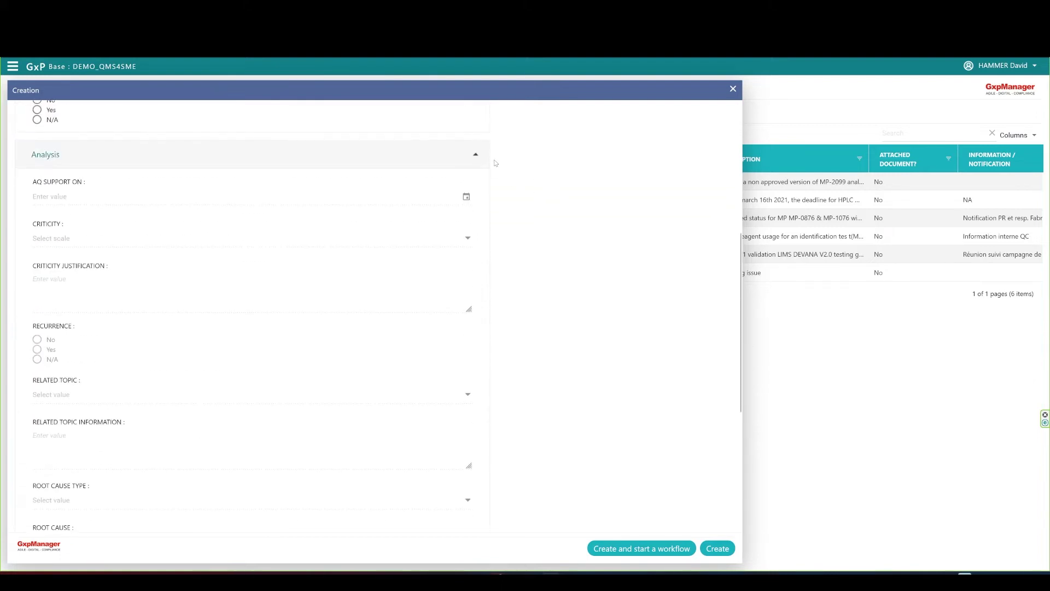
left_click(473, 155)
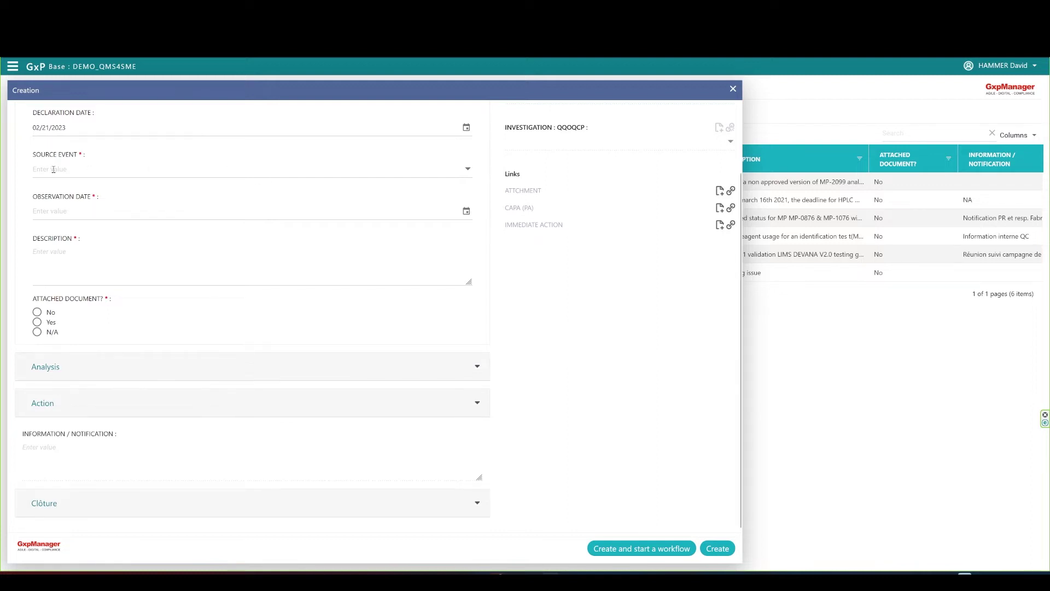
scroll(266, 201, "up", 2)
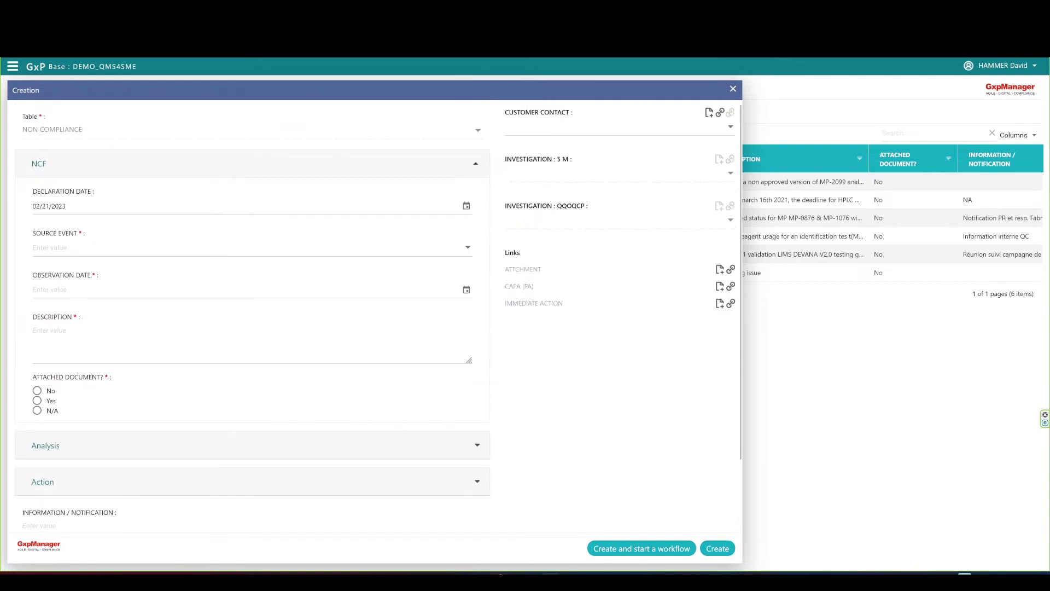
Set the source event to 'New non compliance' and the observation date to 02/20/2023.
left_click(464, 207)
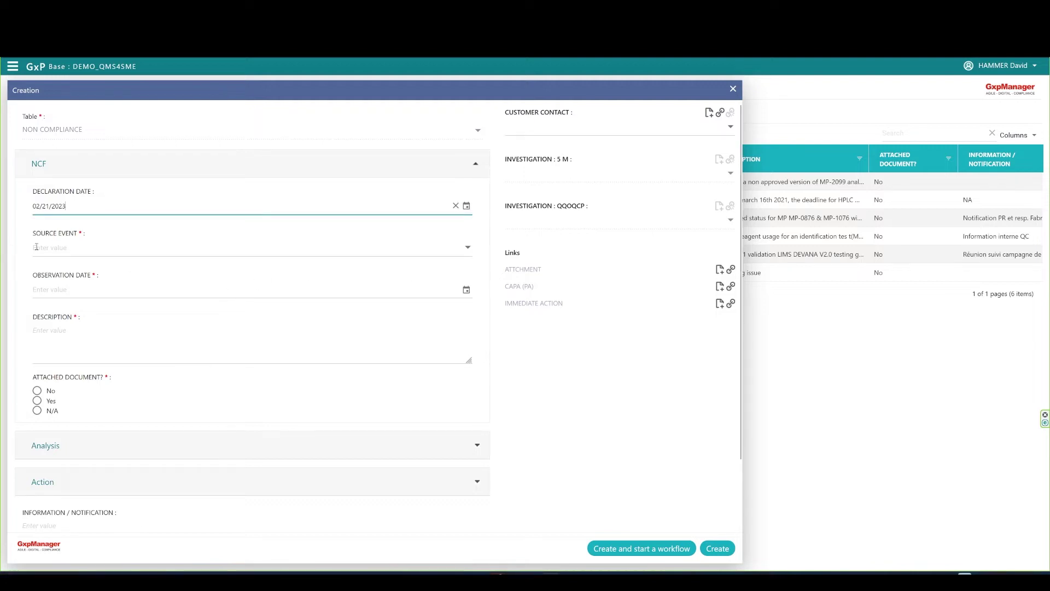
left_click(467, 248)
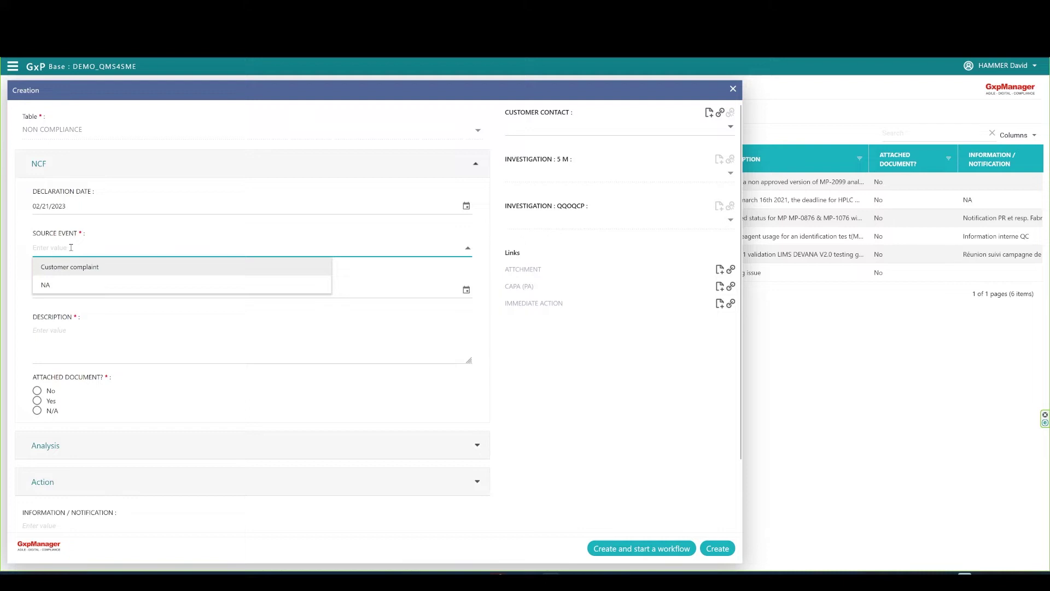
type("New")
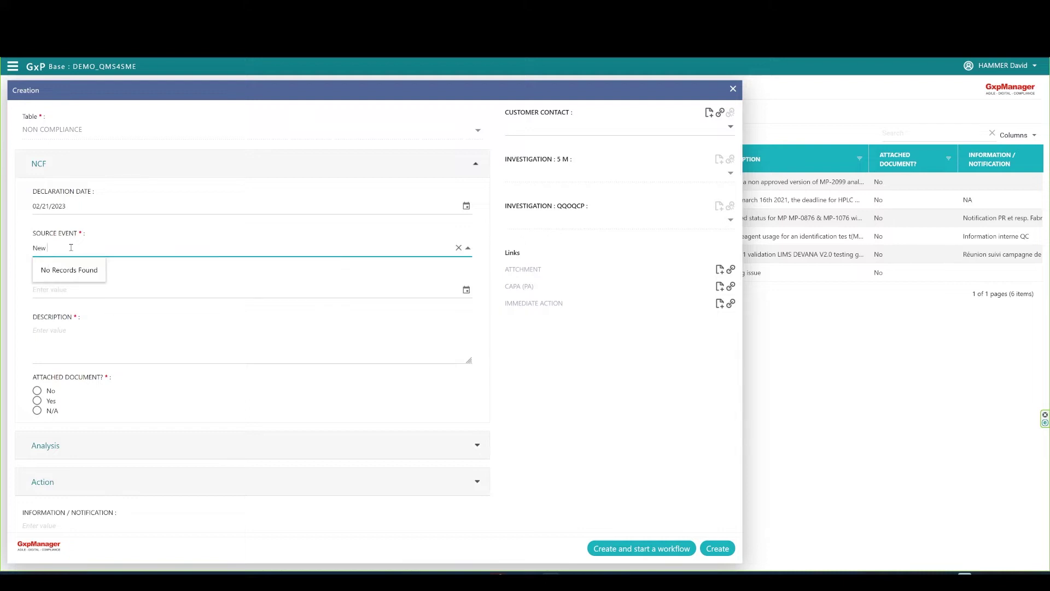
type(" non compliance")
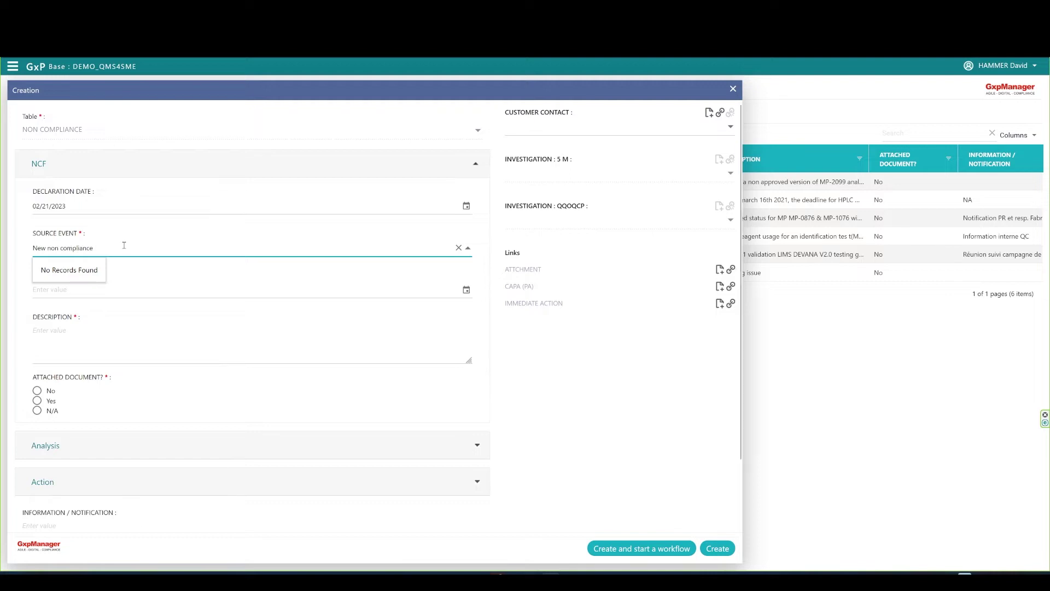
left_click(81, 318)
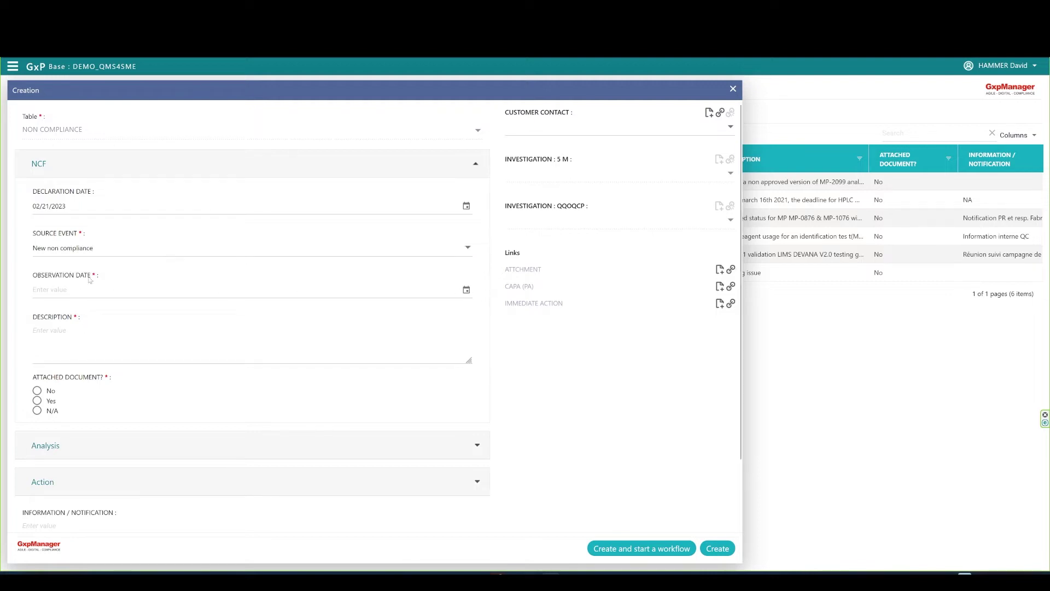
left_click(467, 291)
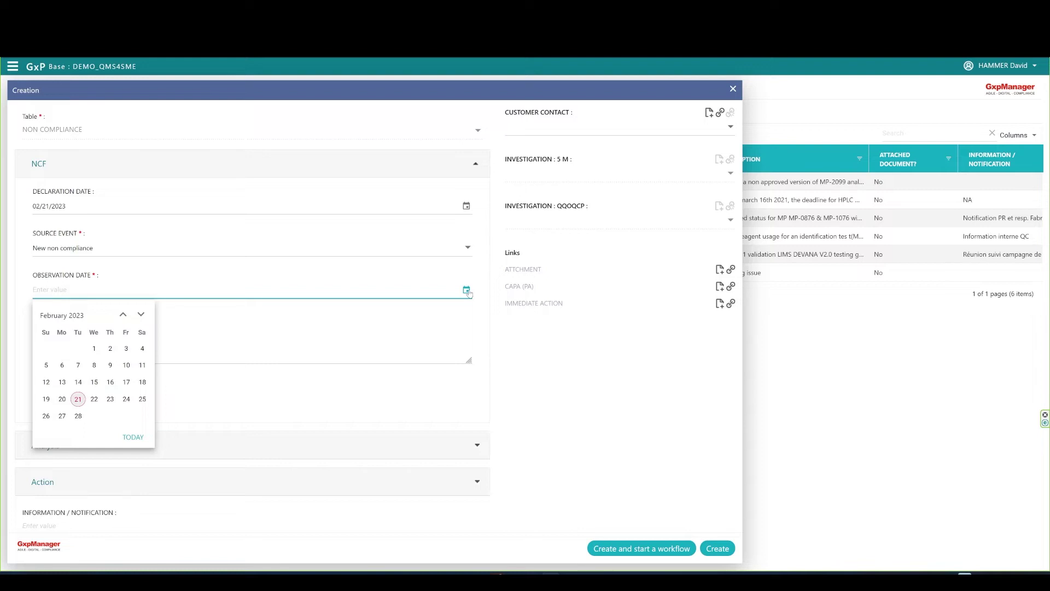
left_click(62, 401)
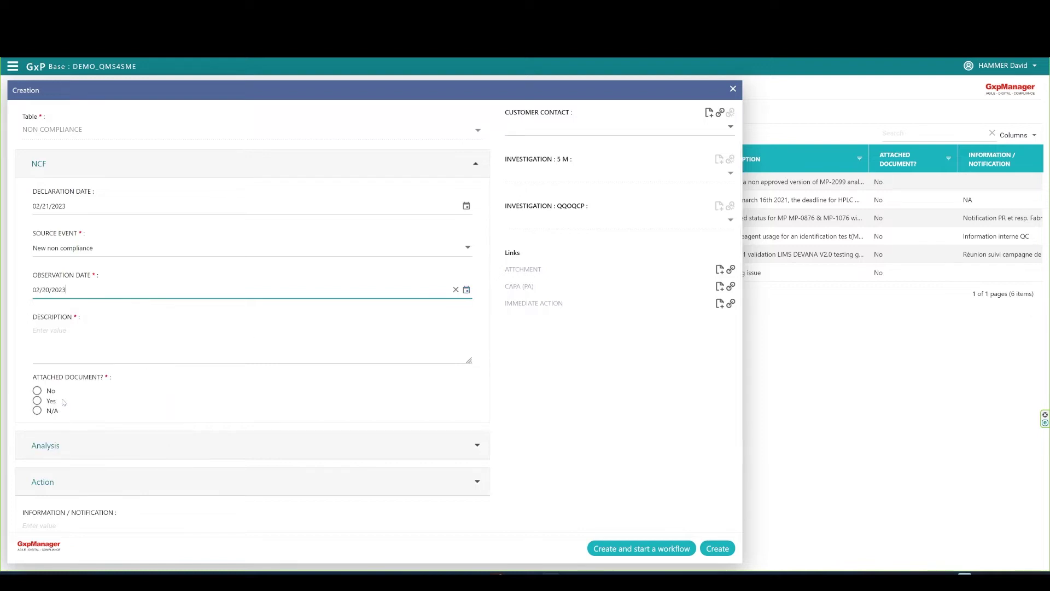
Enter the description 'Procedure not respected' and set Attached document? to No.
left_click(75, 329)
type("Proce")
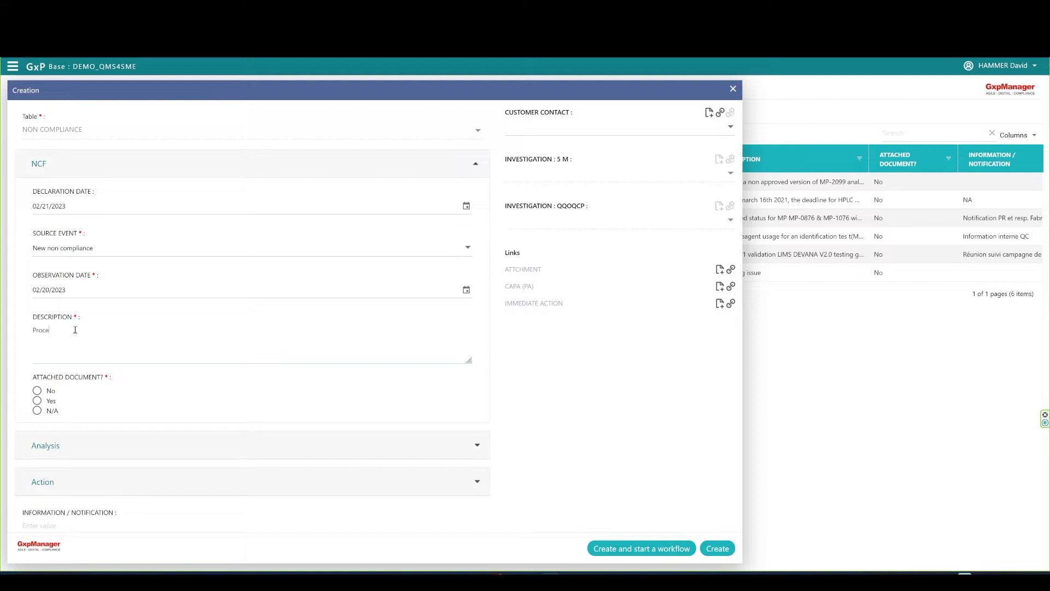
type("dure not respected")
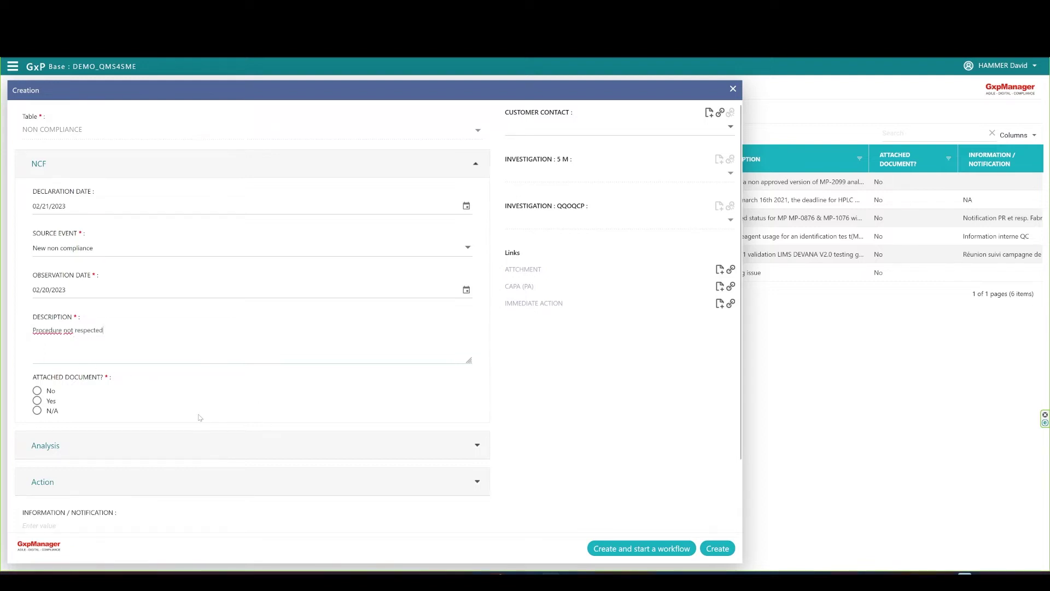
left_click(38, 392)
left_click(37, 400)
Create NCF-000000006, validate its workflow start-up, and open the record for editing.
left_click(668, 555)
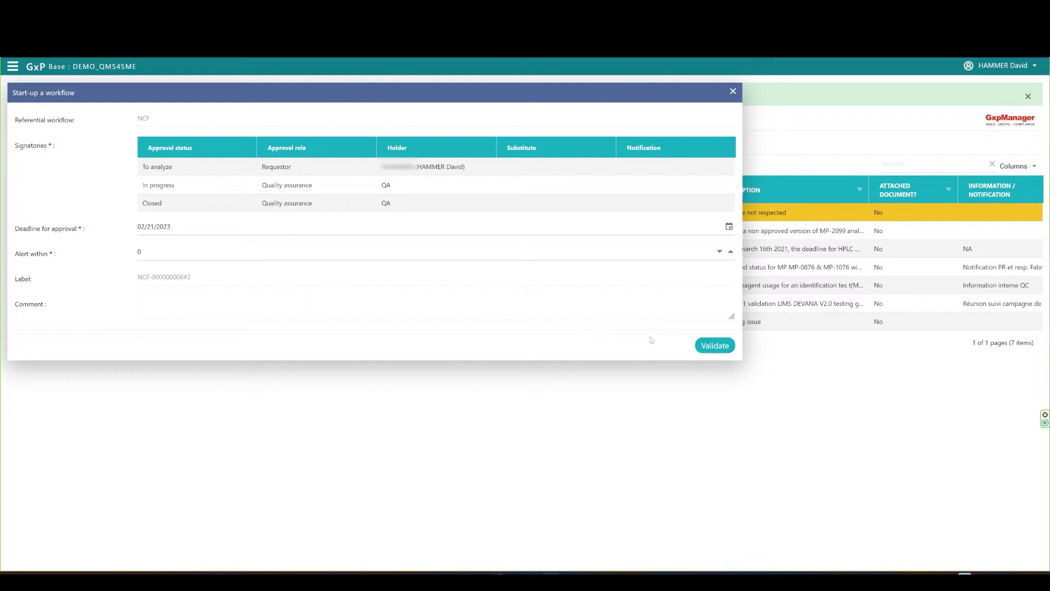
left_click(715, 346)
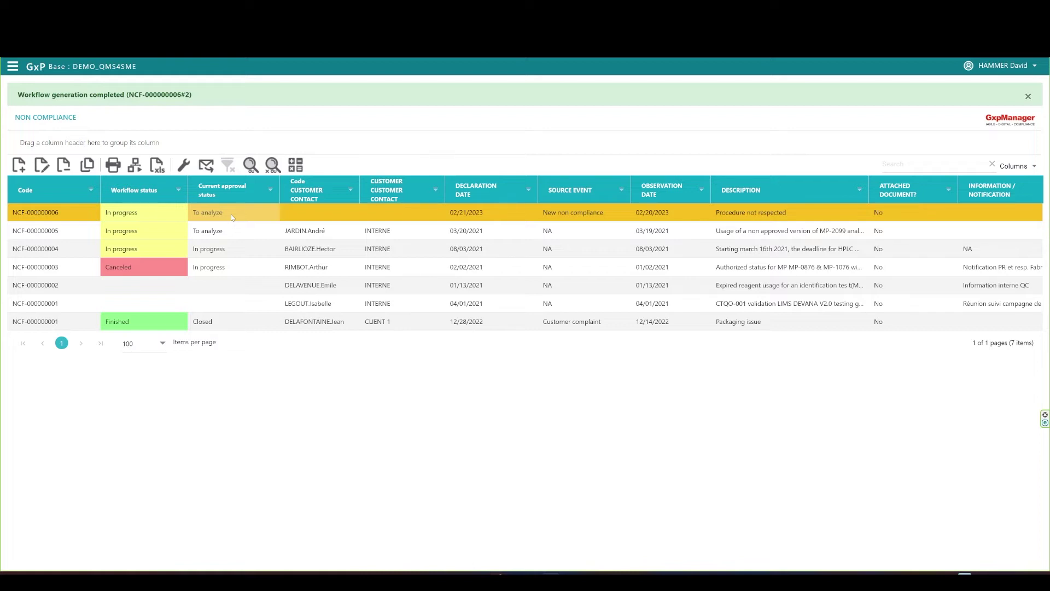
left_click(42, 166)
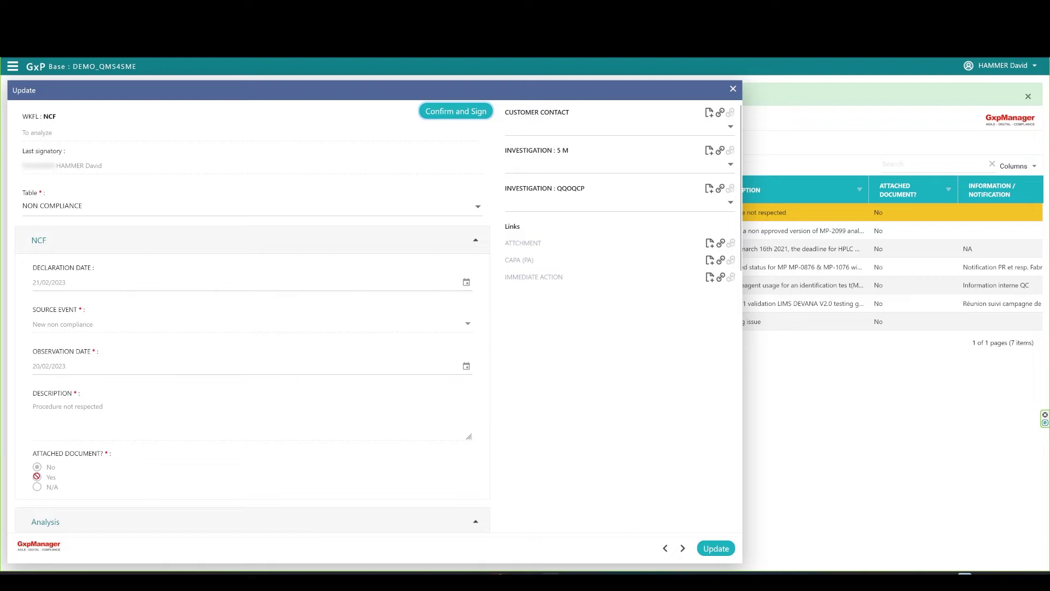
Set AQ Support On to 02/21/2023 and criticity 2.MAJOR, justified by ISO 27001 impact.
left_click(475, 239)
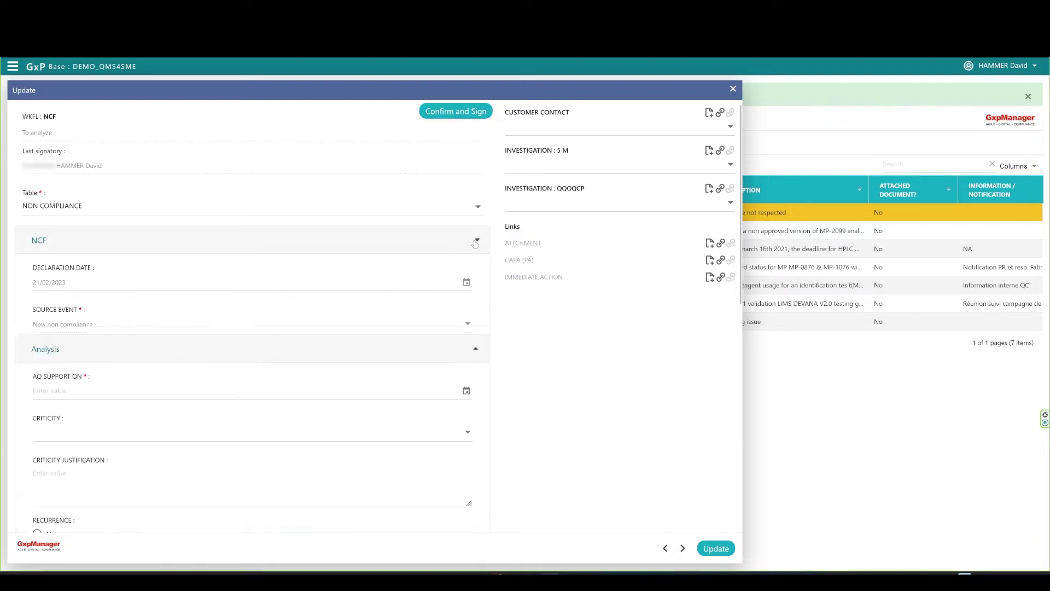
scroll(87, 322, "down", 3)
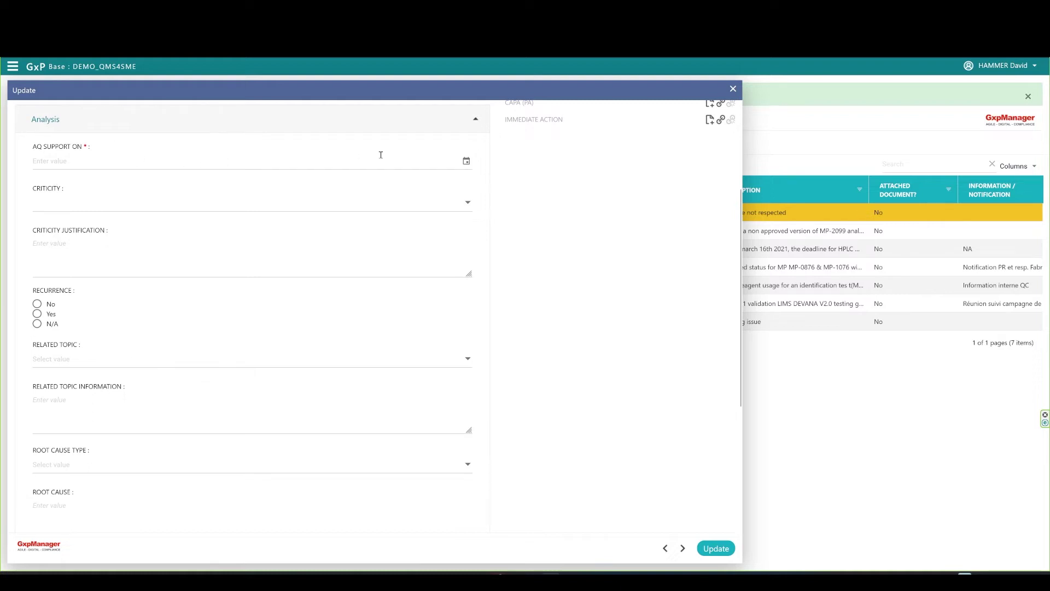
left_click(466, 162)
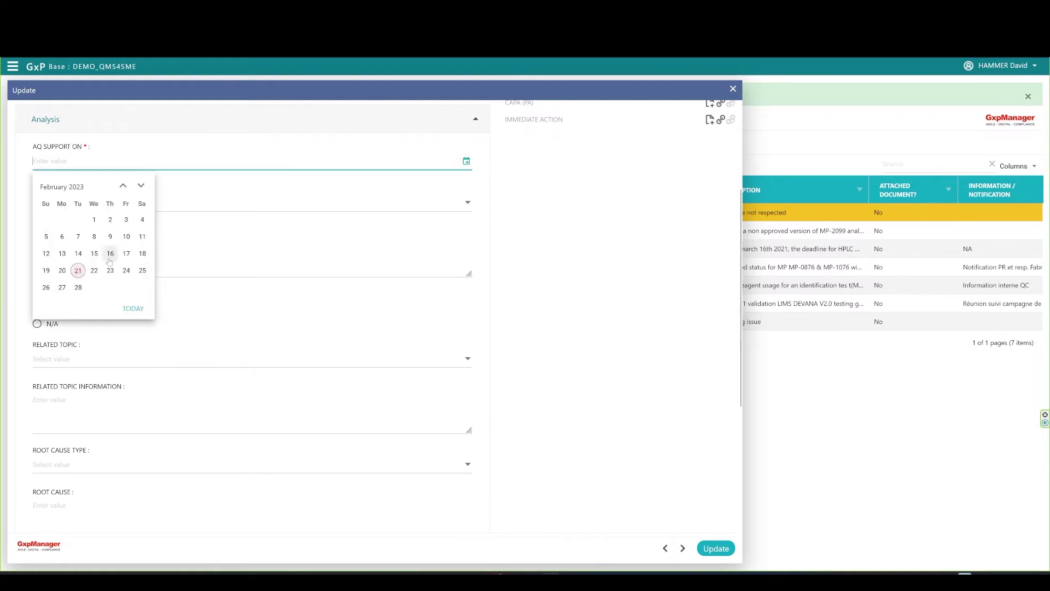
left_click(81, 273)
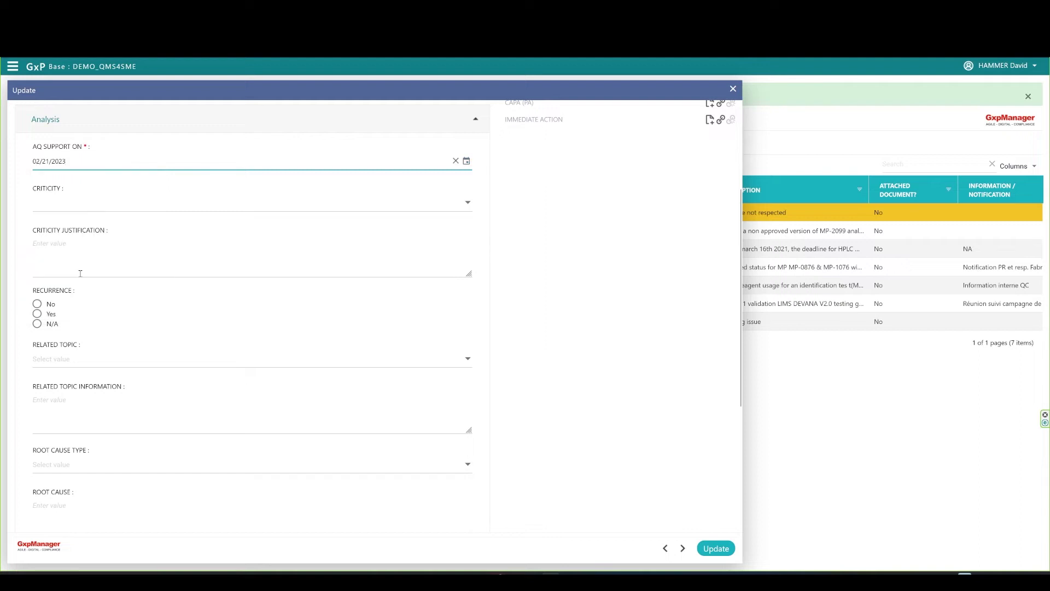
left_click(449, 205)
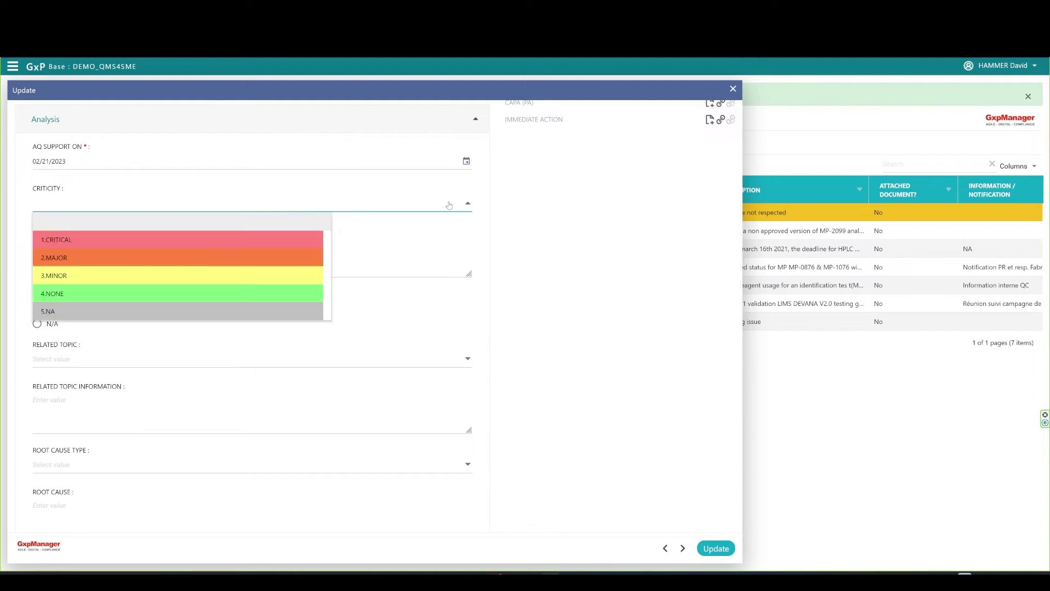
left_click(97, 261)
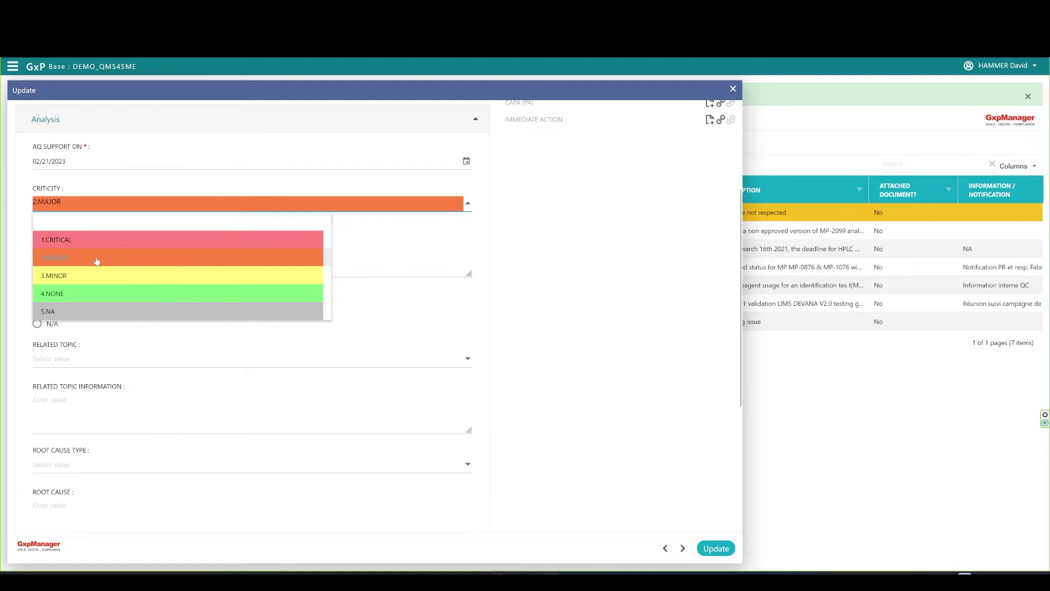
left_click(82, 273)
type("Not respecting the procedure")
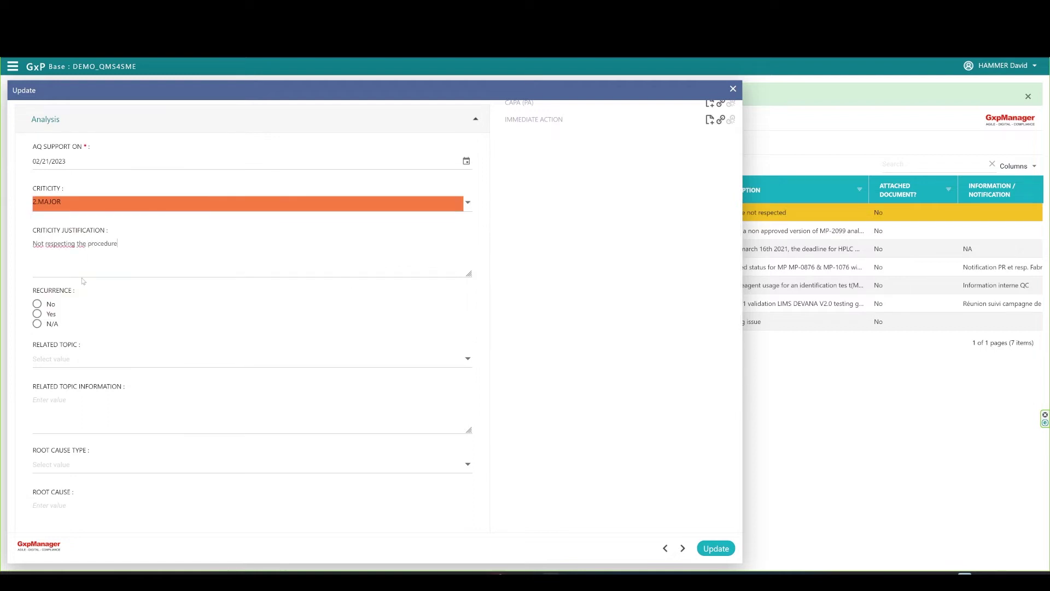
type(" impedes")
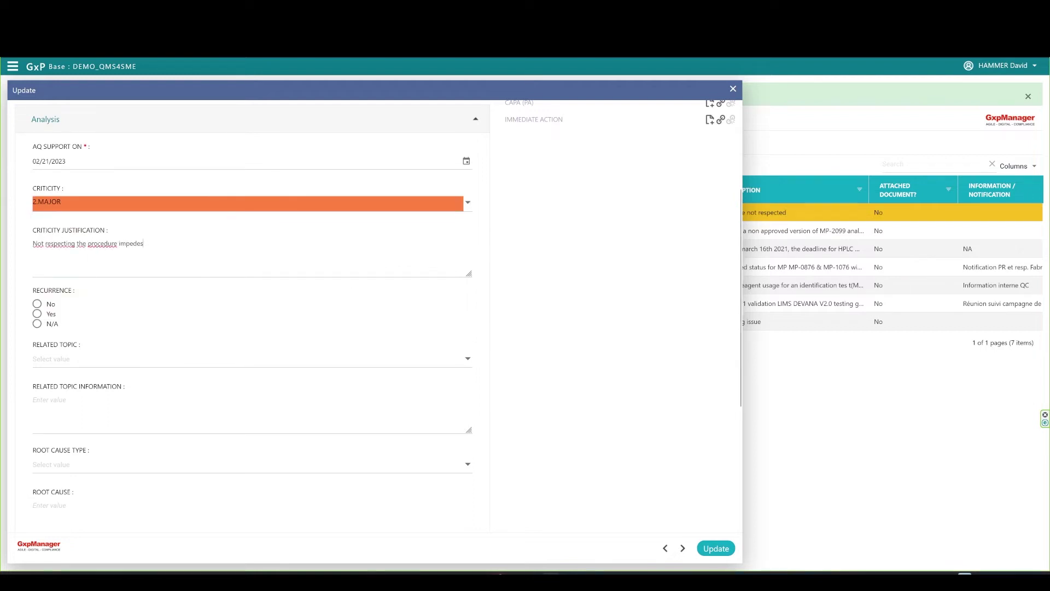
type(" ISO 27001")
Mark no recurrence and set topic Quality Assurance with 'Procedure organization & management'.
left_click(37, 305)
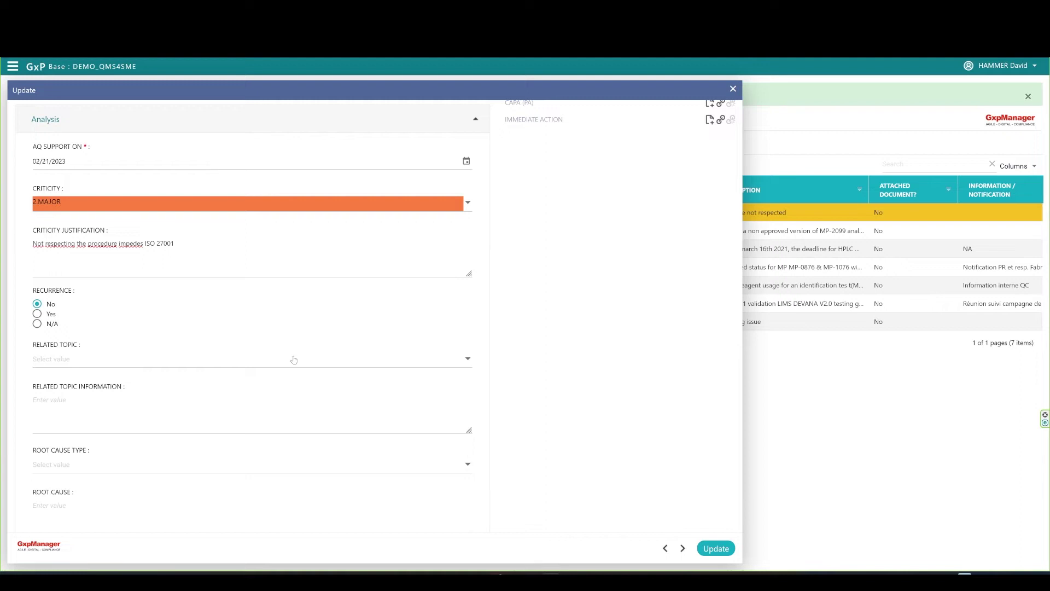
left_click(294, 359)
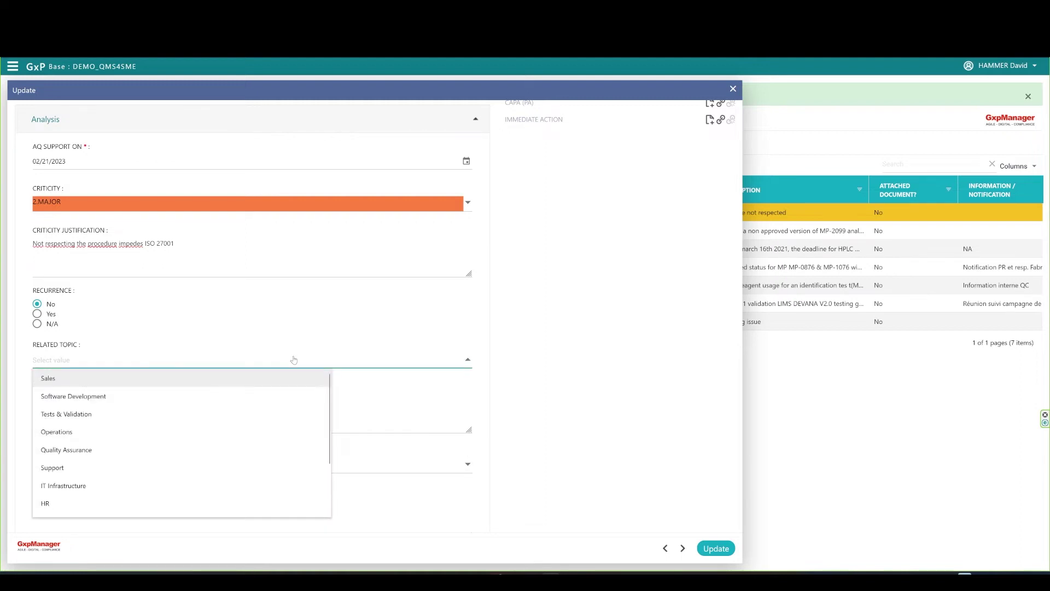
left_click(101, 451)
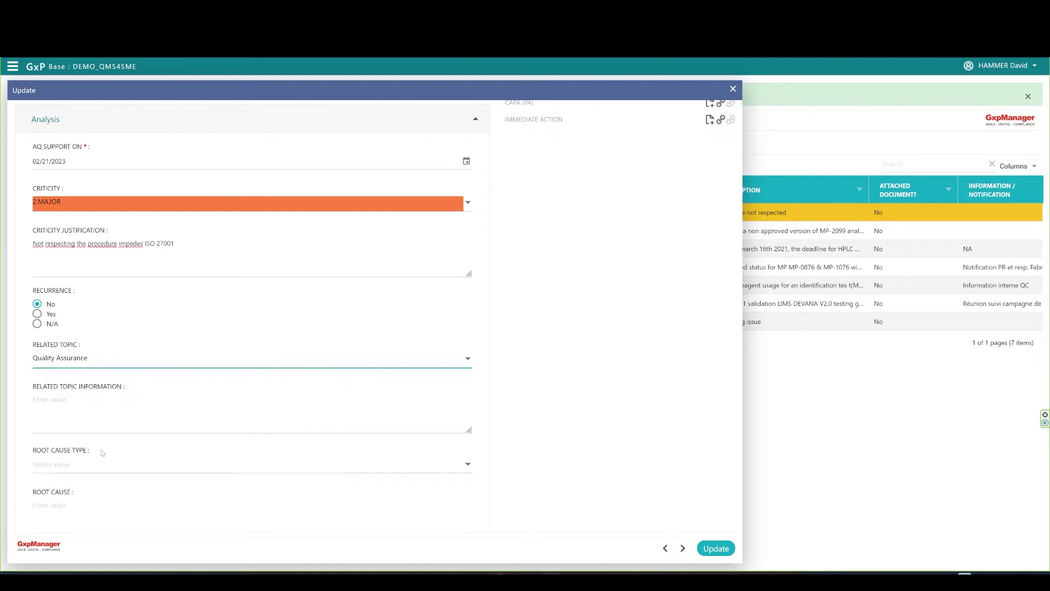
left_click(85, 409)
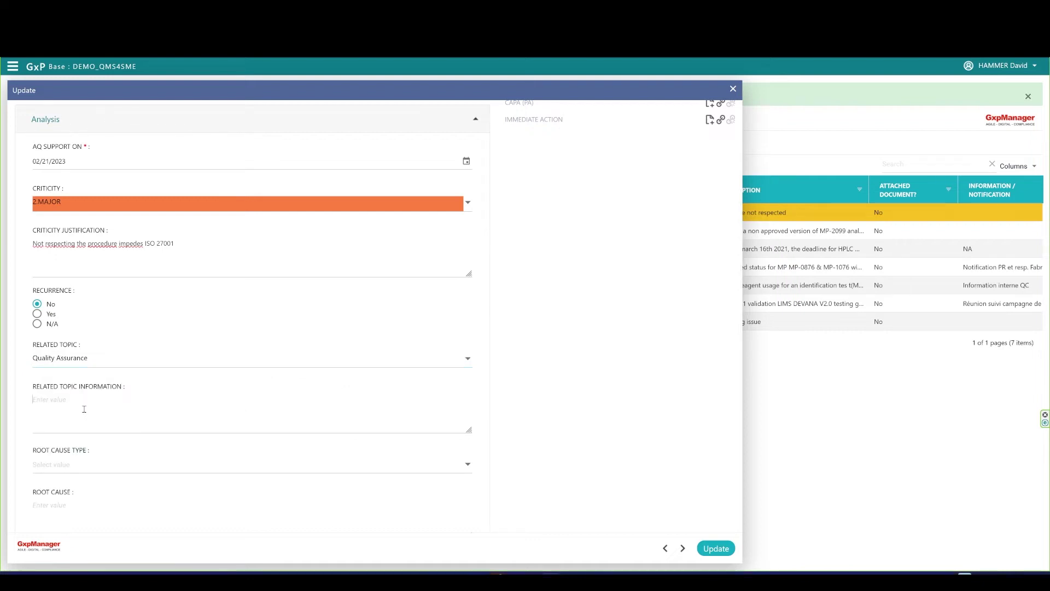
type("Procedure organization & management")
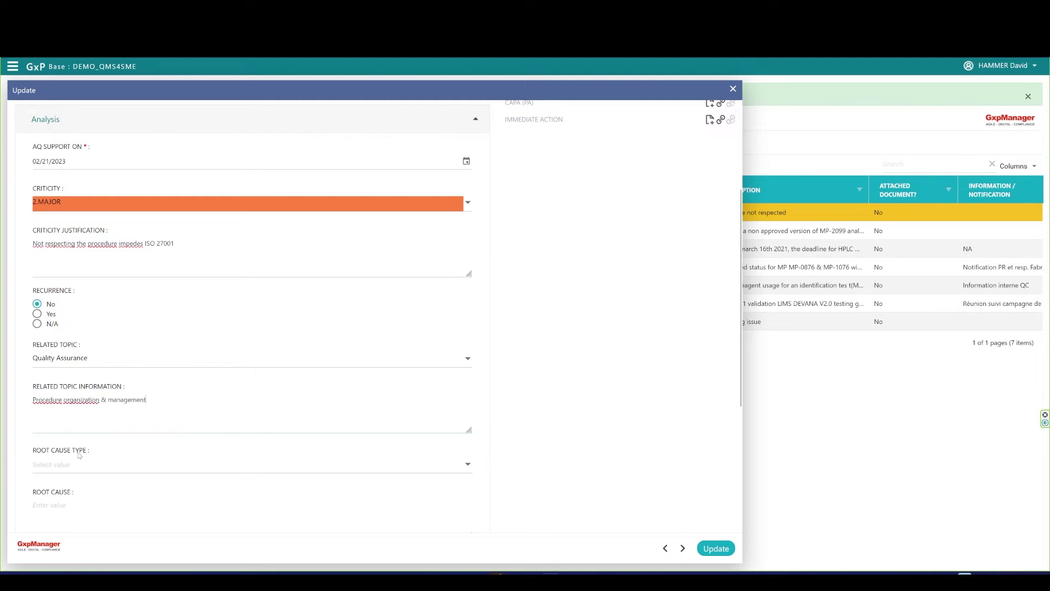
scroll(546, 422, "down", 4)
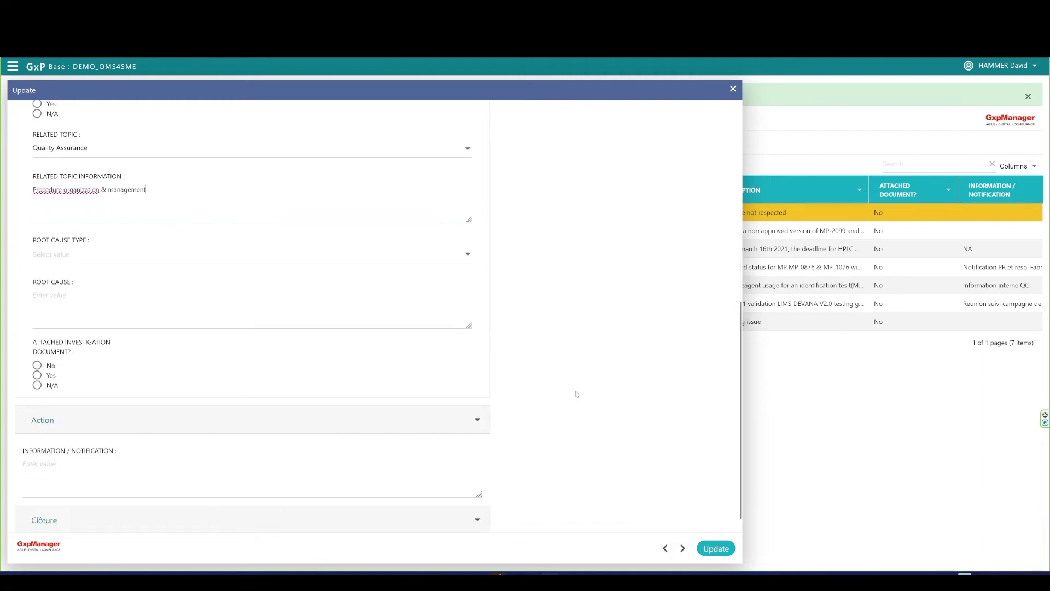
scroll(579, 394, "up", 7)
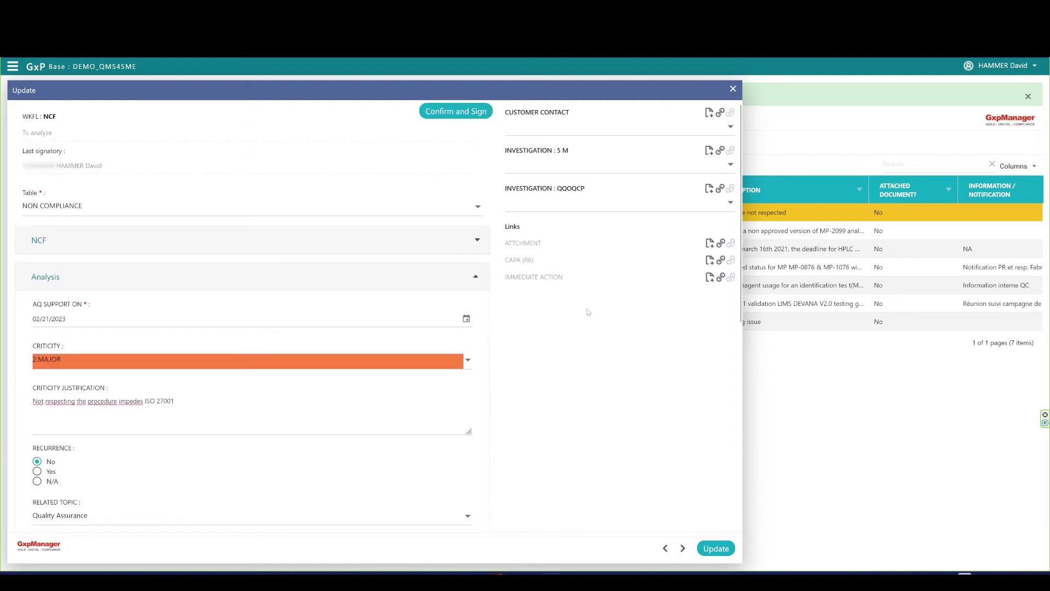
Open the 5 M and QQOQCP investigation forms and close both without creating them.
left_click(708, 151)
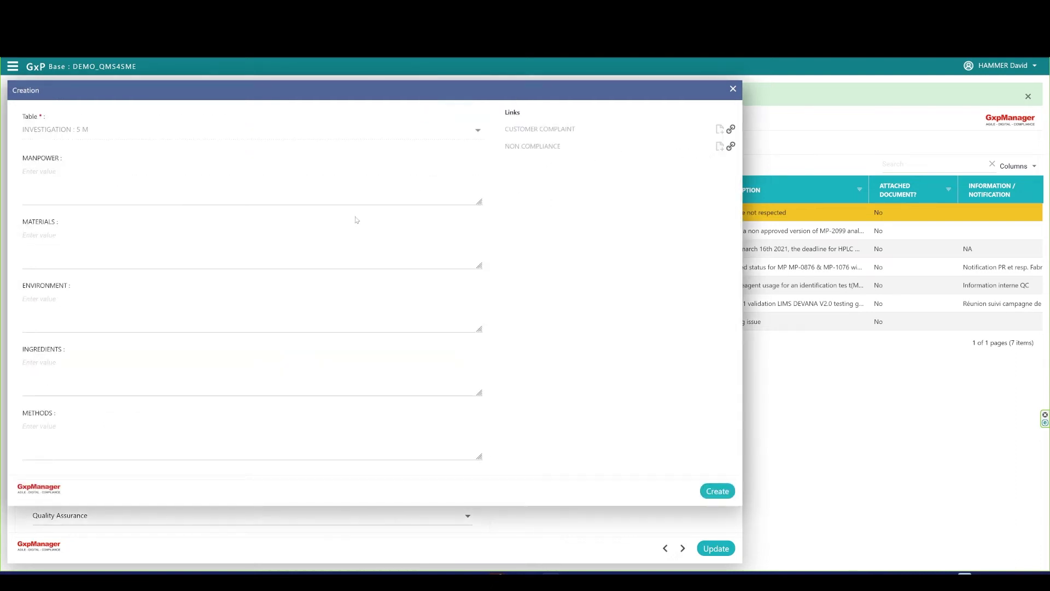
left_click(60, 190)
left_click(733, 89)
left_click(710, 189)
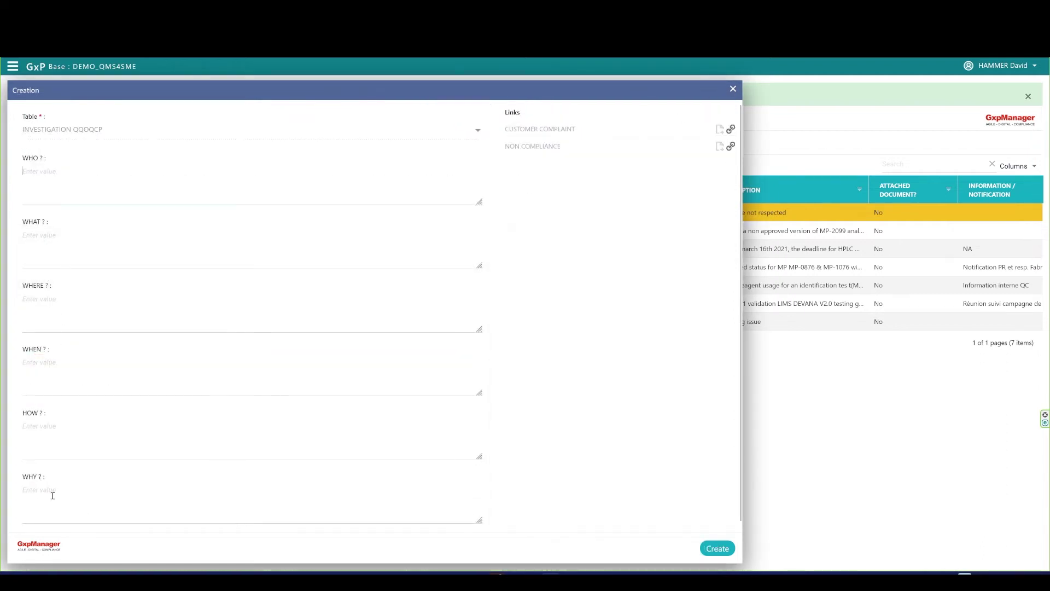
left_click(732, 90)
scroll(498, 383, "down", 5)
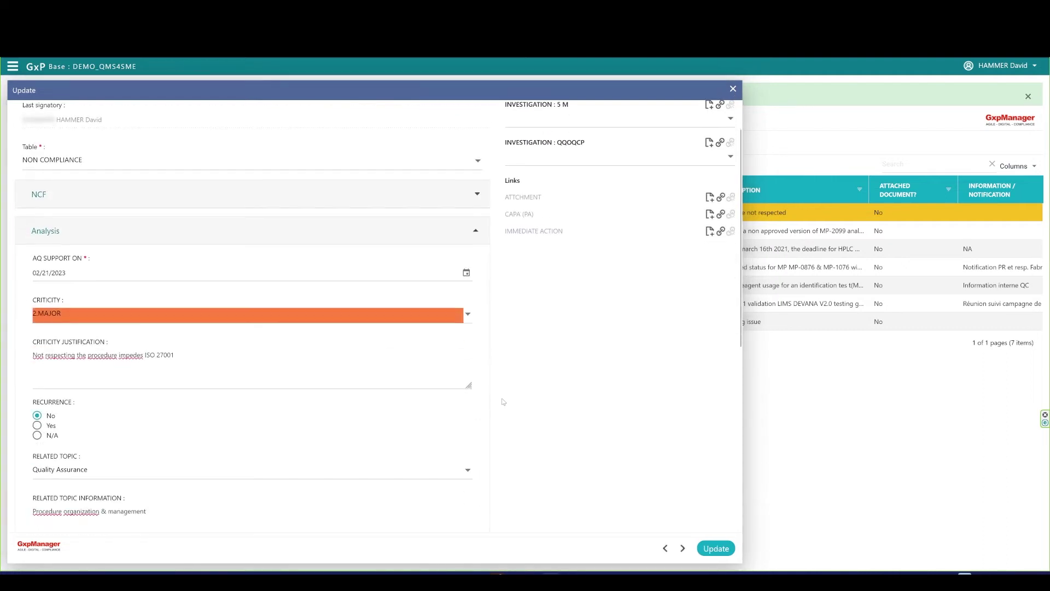
Set root cause type Method, root cause 'Procedure redaction is too complex for operations dpt', no investigation document.
left_click(115, 361)
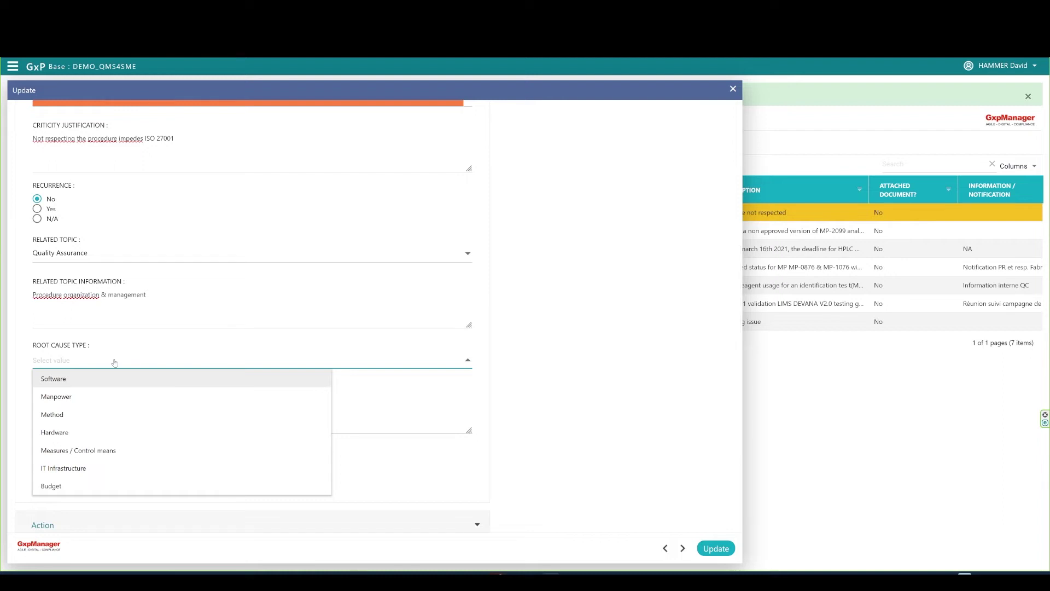
left_click(80, 417)
type("Pro")
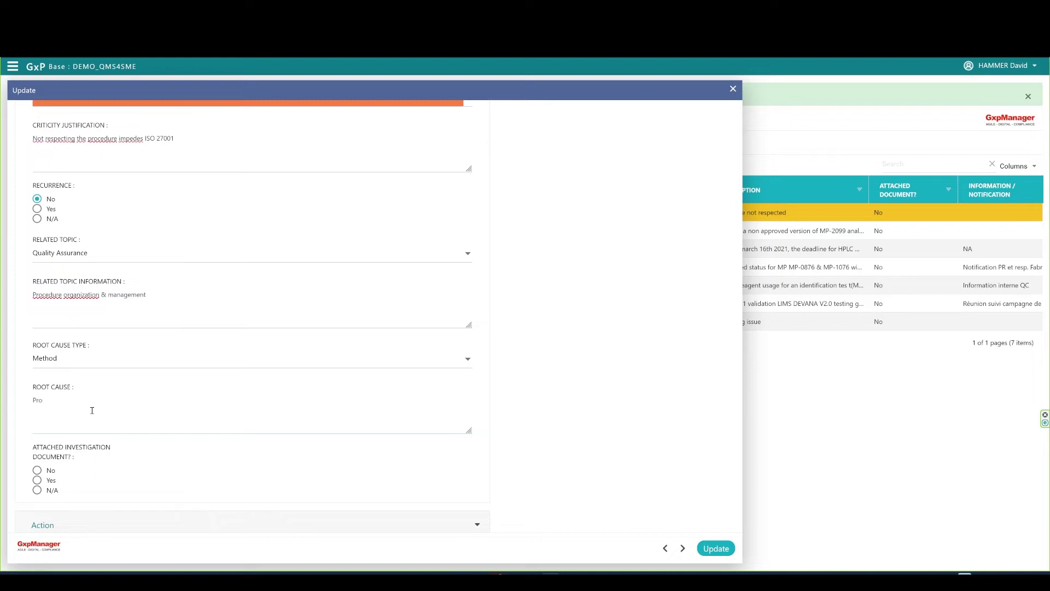
type("cedure redaction is too complex for operations dpt.")
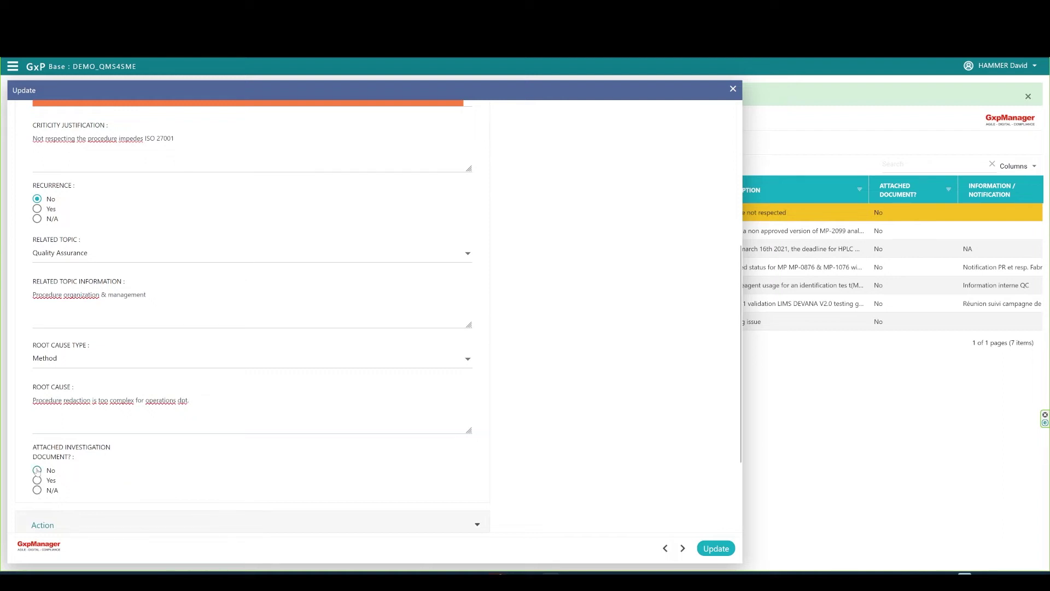
left_click(36, 471)
scroll(625, 425, "up", 5)
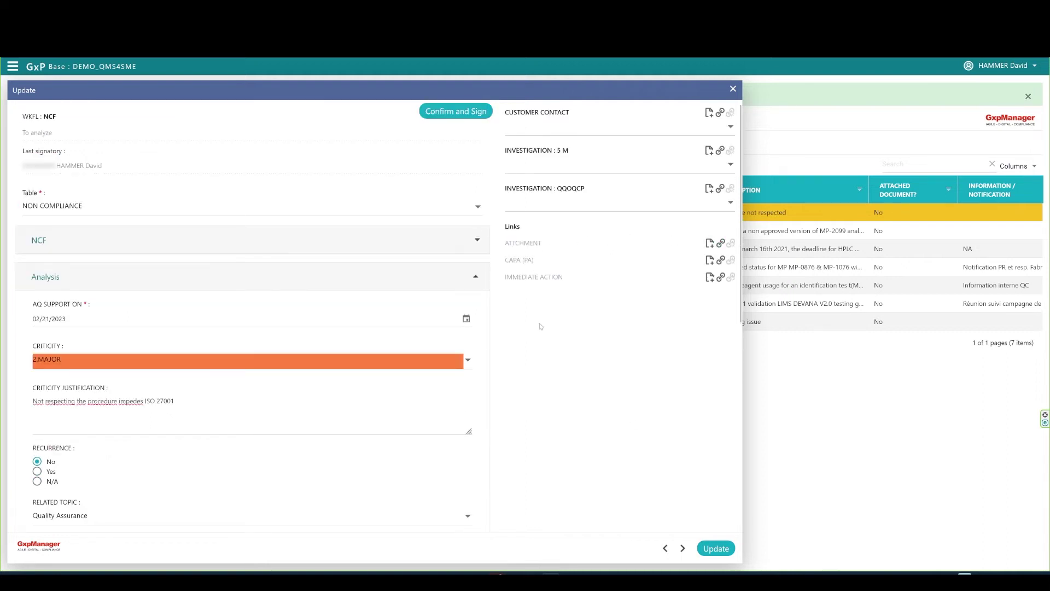
scroll(523, 415, "down", 8)
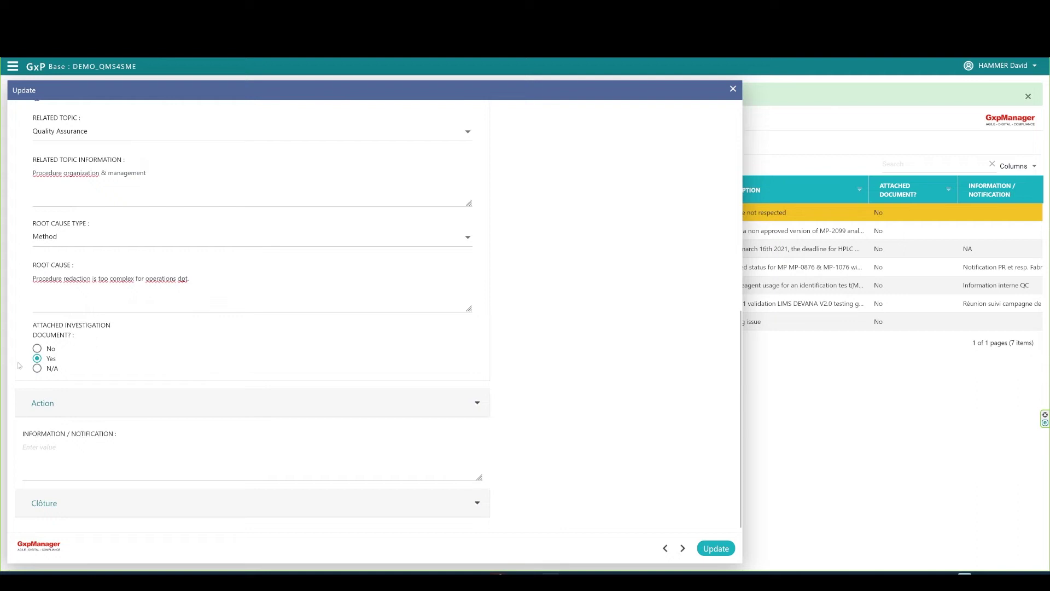
left_click(37, 348)
scroll(599, 396, "up", 8)
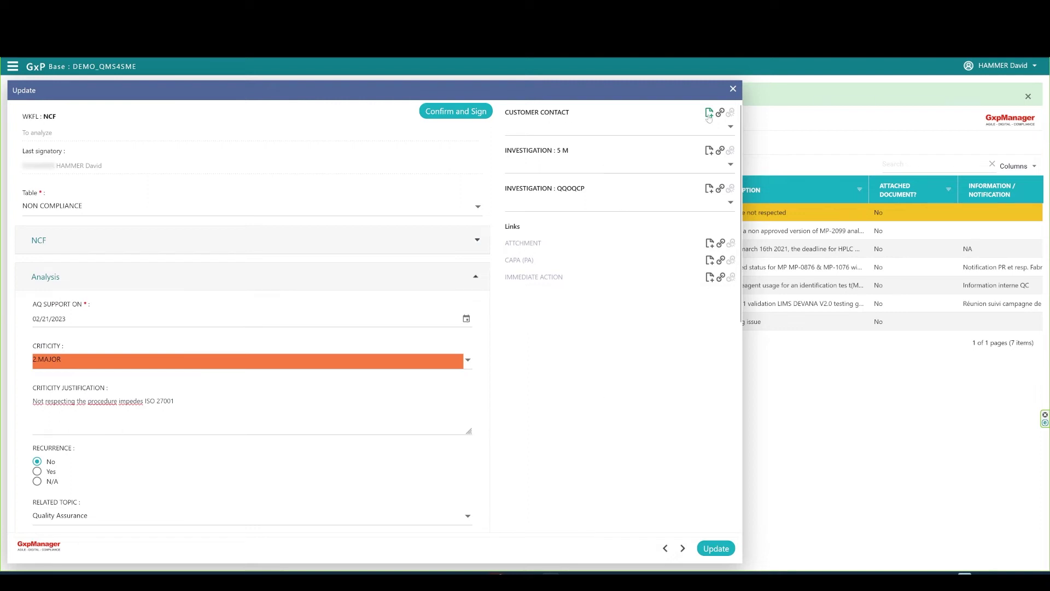
Link the internal contact in the third row to the non-compliance and start its electronic signature.
left_click(720, 113)
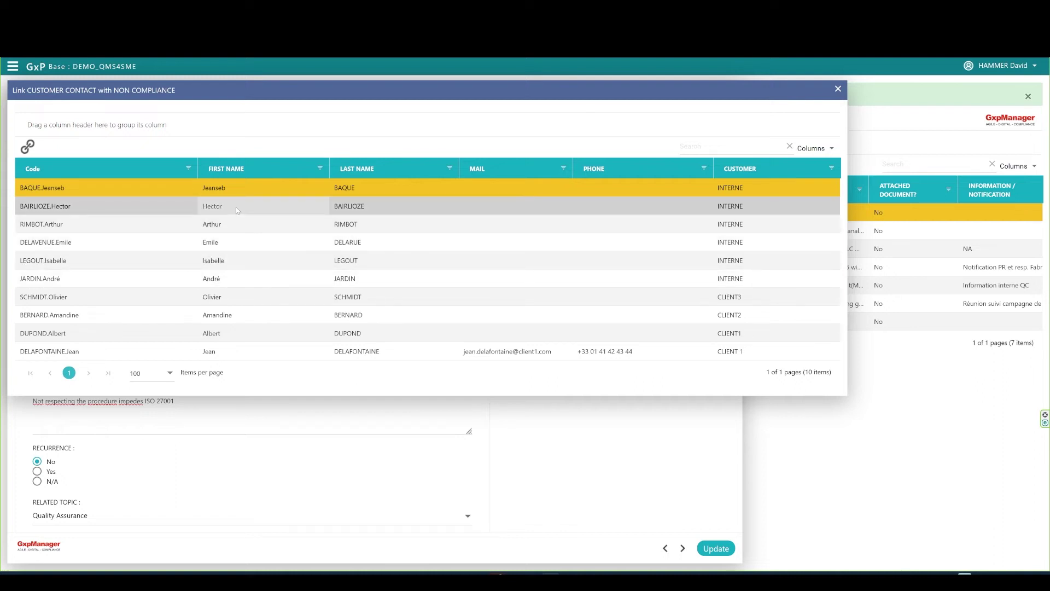
left_click(236, 226)
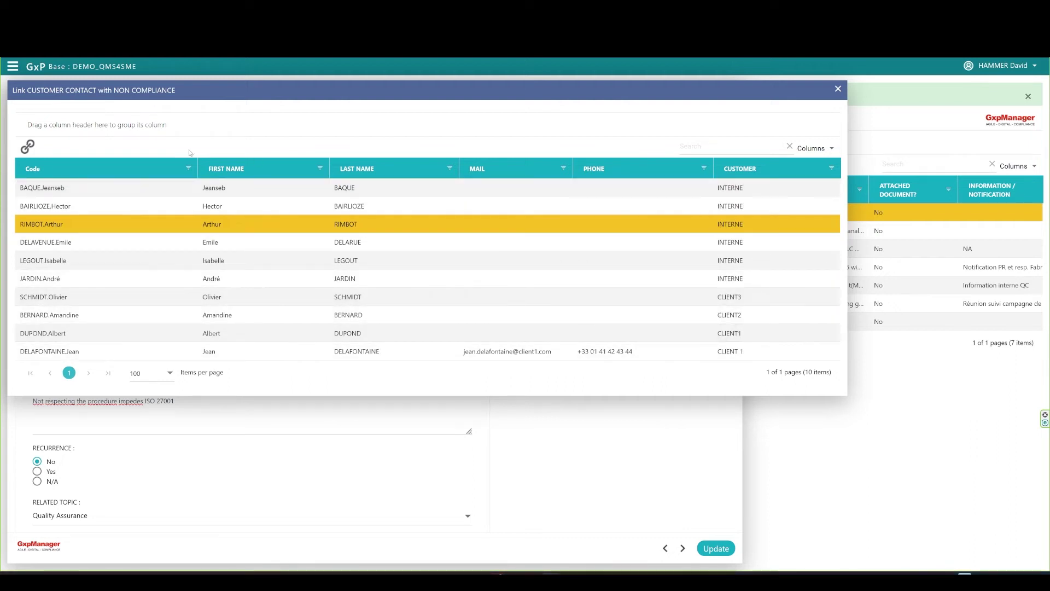
left_click(28, 147)
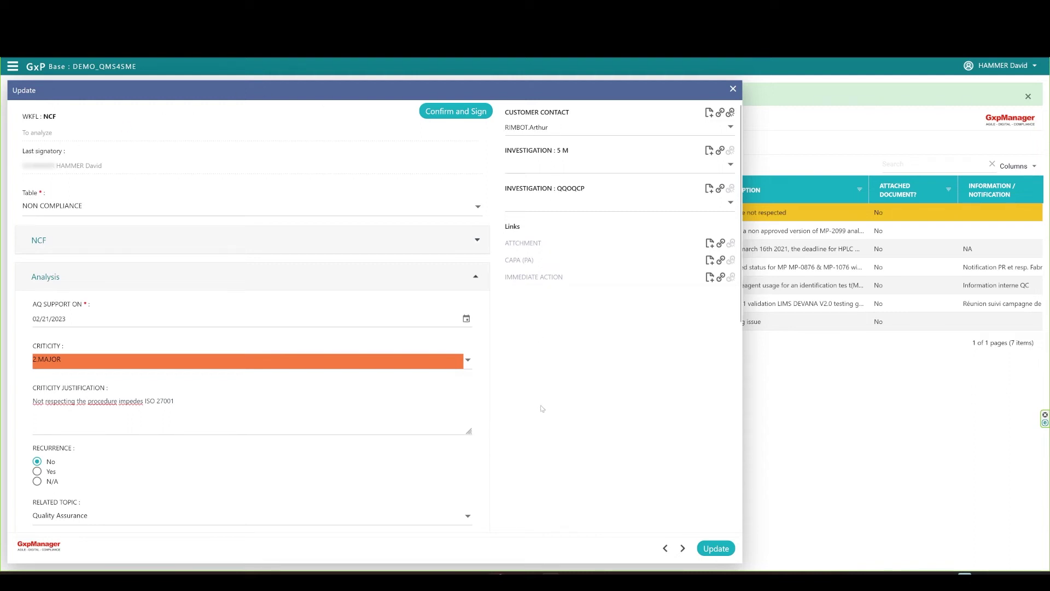
left_click(472, 119)
Approve the analysis step, reopen NCF-000000006, and collapse its NCF section.
left_click(156, 213)
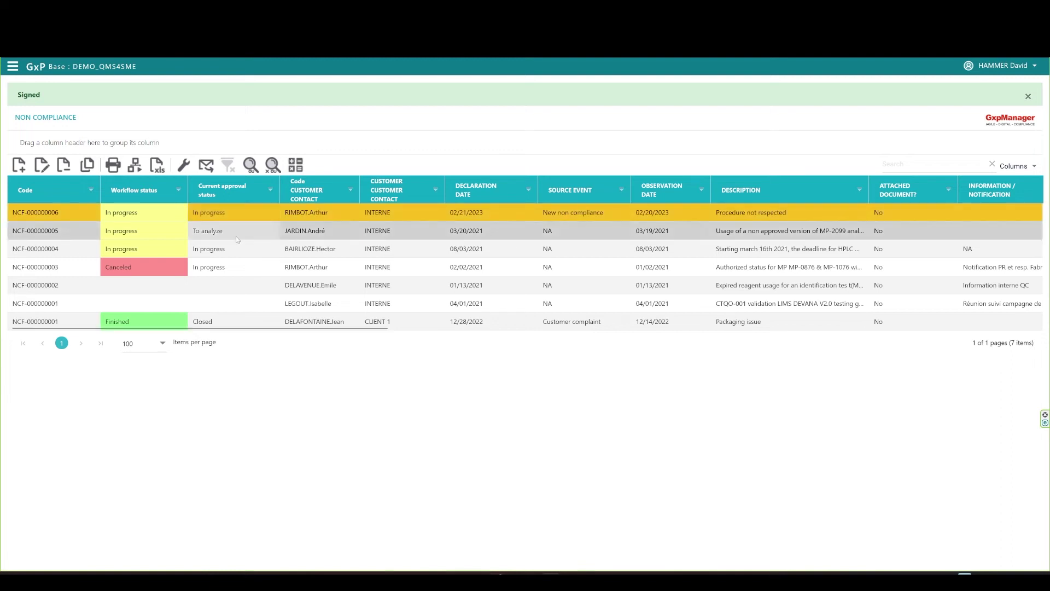
left_click(41, 165)
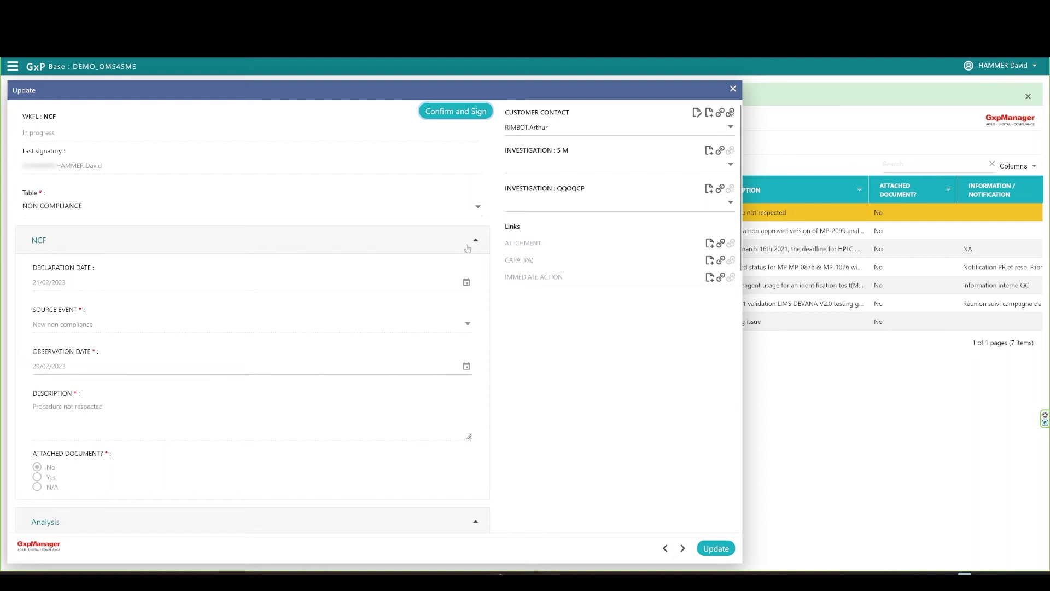
left_click(467, 248)
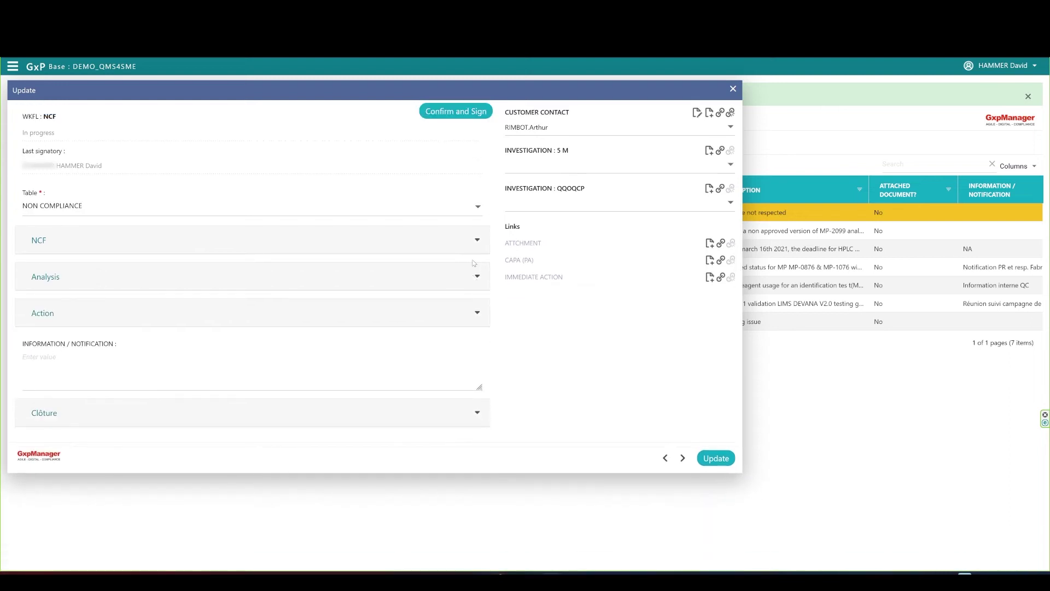
In the Action section, mark Immediate Action Performed as Yes and start a linked immediate action.
left_click(478, 317)
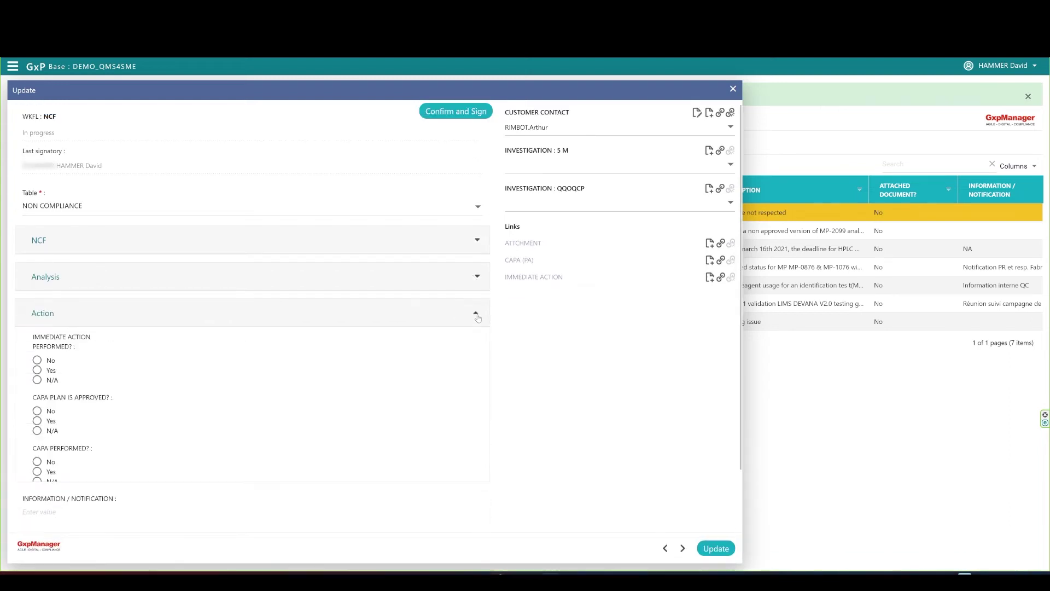
scroll(536, 364, "down", 2)
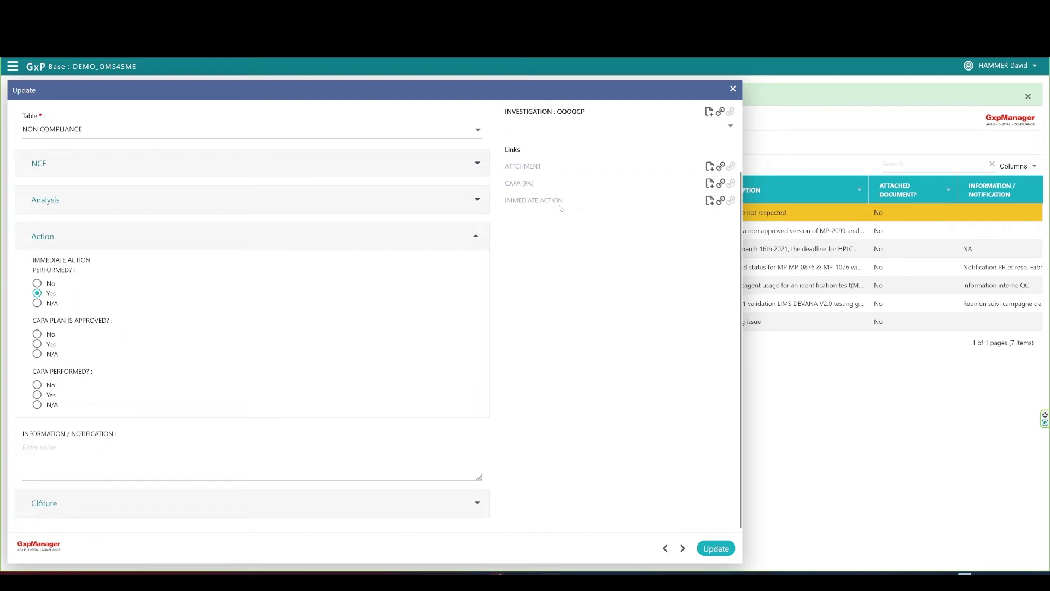
left_click(709, 202)
Create immediate action 'Best practices reminded to the operator', effective 02/20/2023, execution 'Operator contacted, he read the procedure'.
left_click(67, 213)
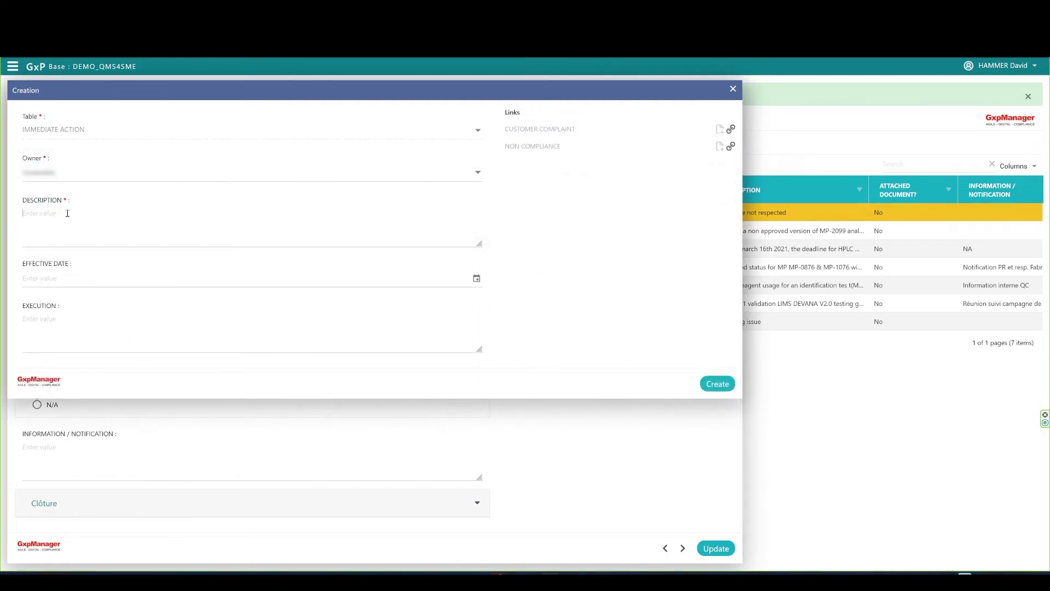
type("Best practices reminded to the operator")
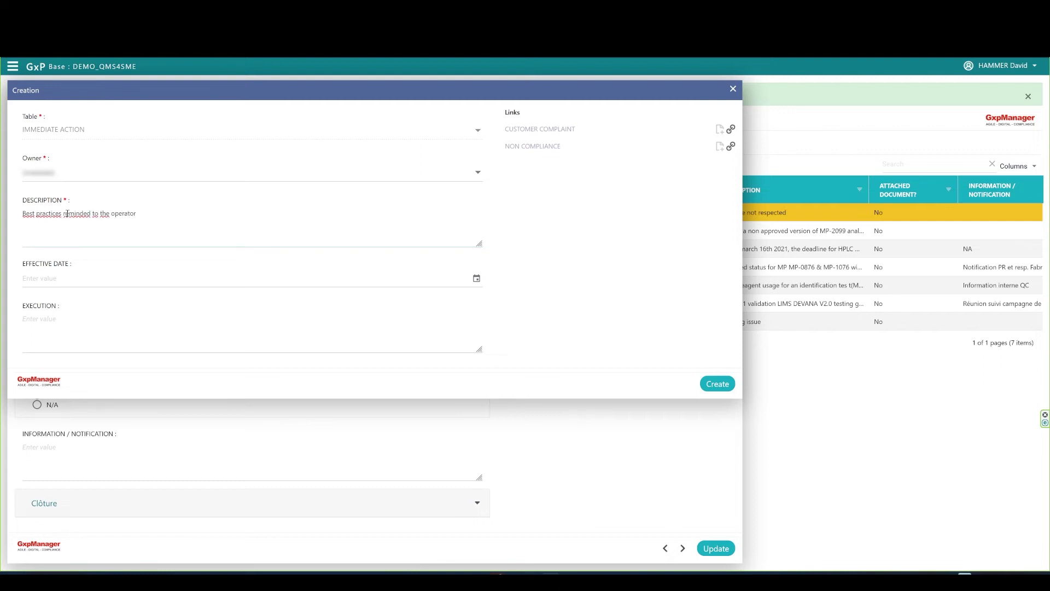
left_click(476, 279)
left_click(71, 390)
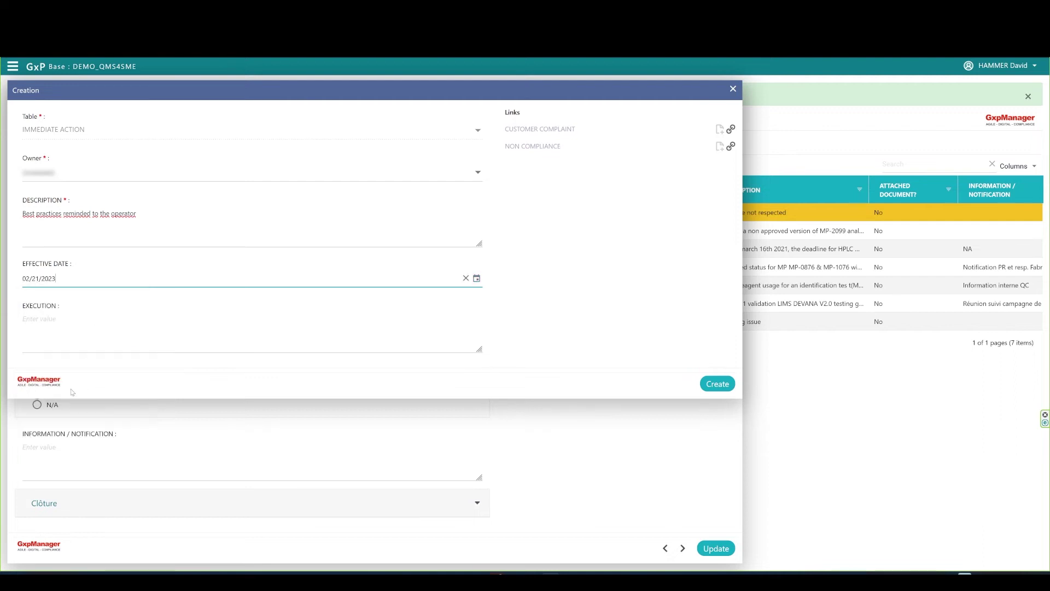
left_click(476, 278)
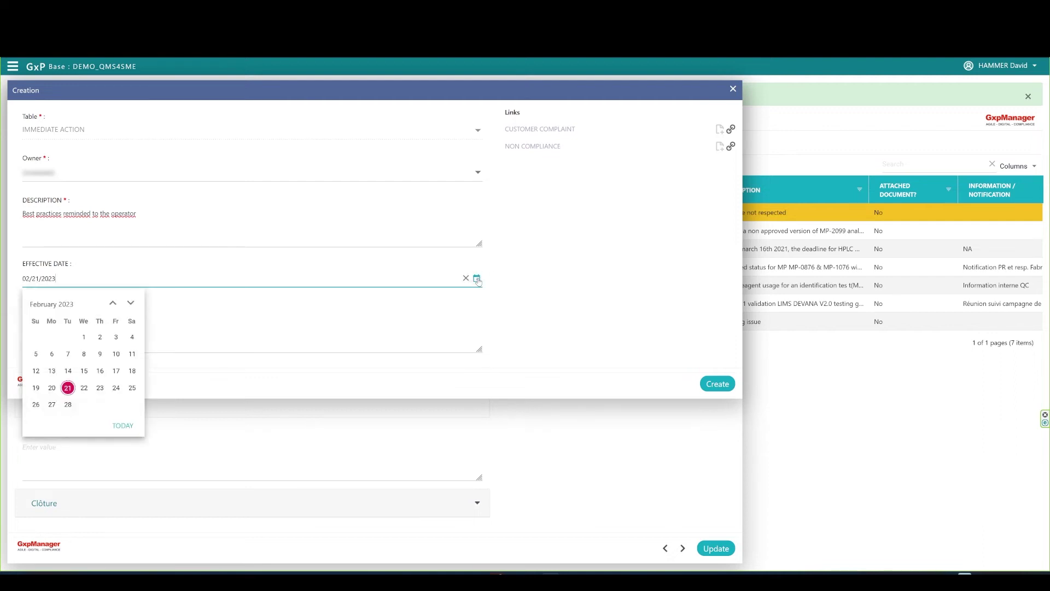
left_click(52, 389)
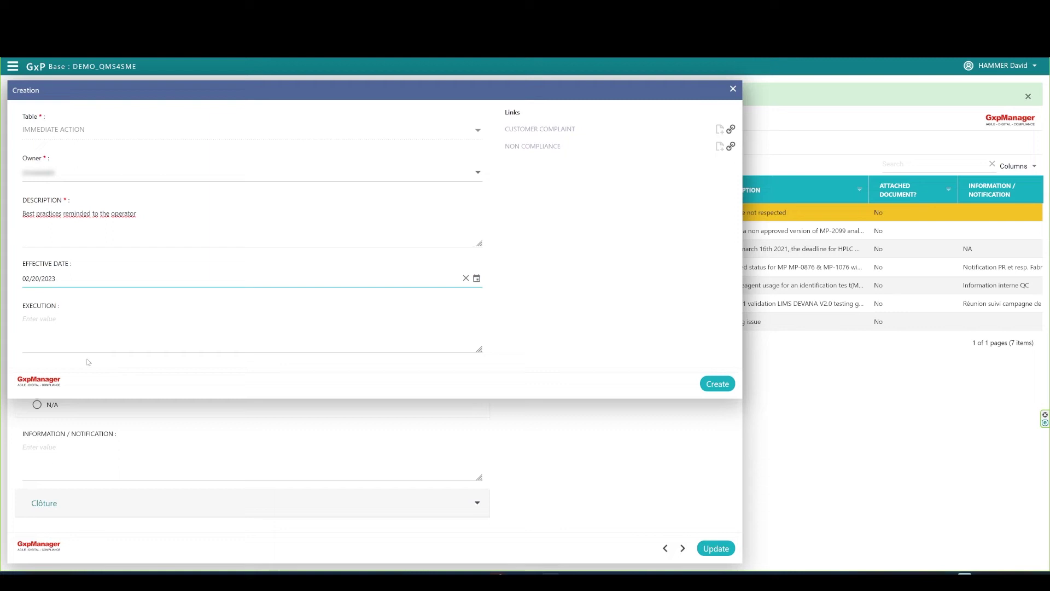
left_click(248, 324)
type("Operat")
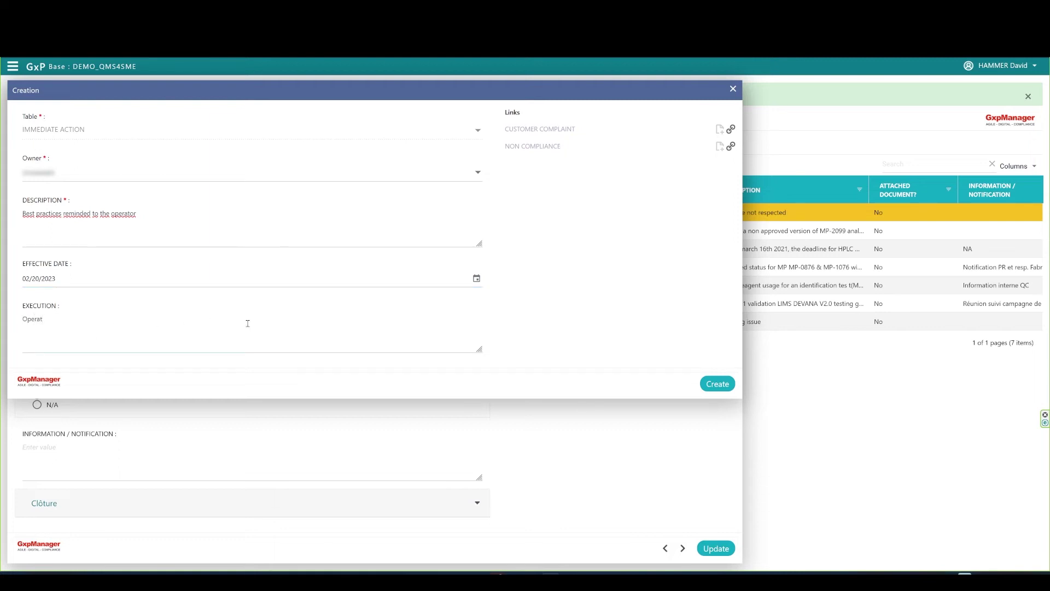
type("or contacted, he read the procedure")
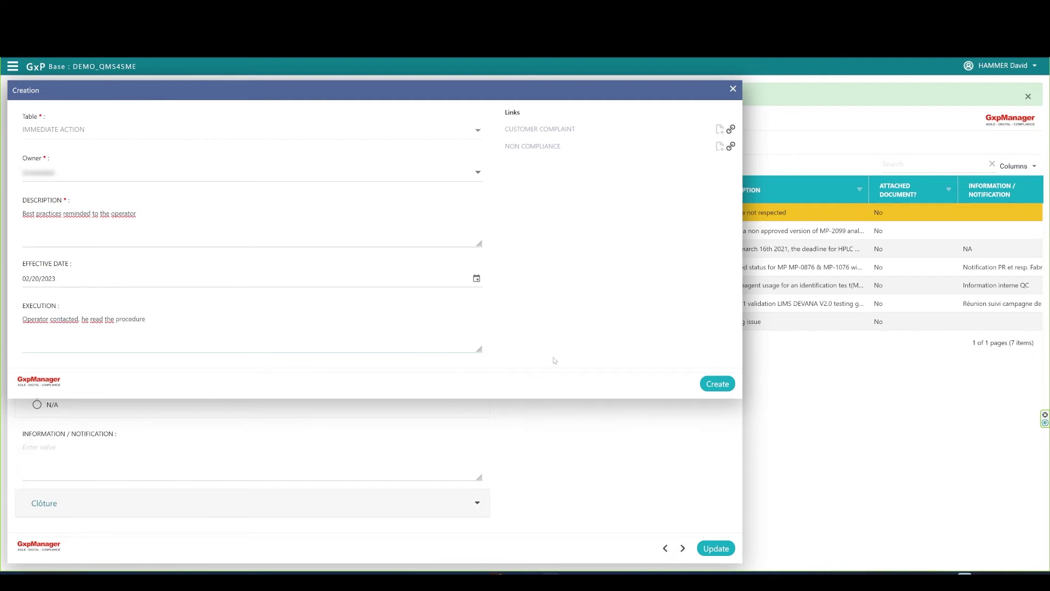
left_click(717, 383)
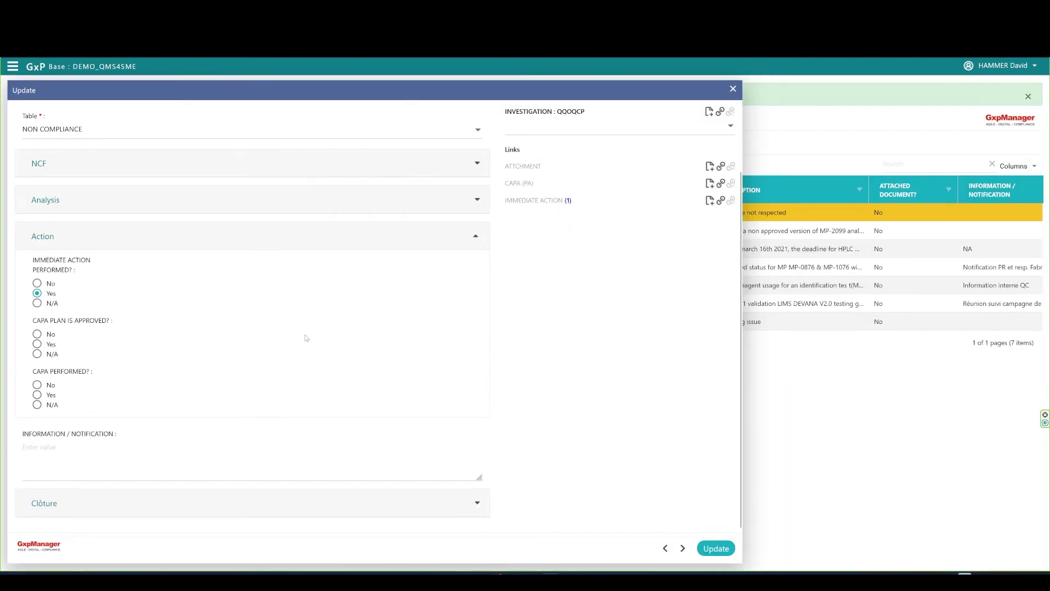
Save NCF-000000006, reopen it for editing and expand its Analysis section.
left_click(720, 550)
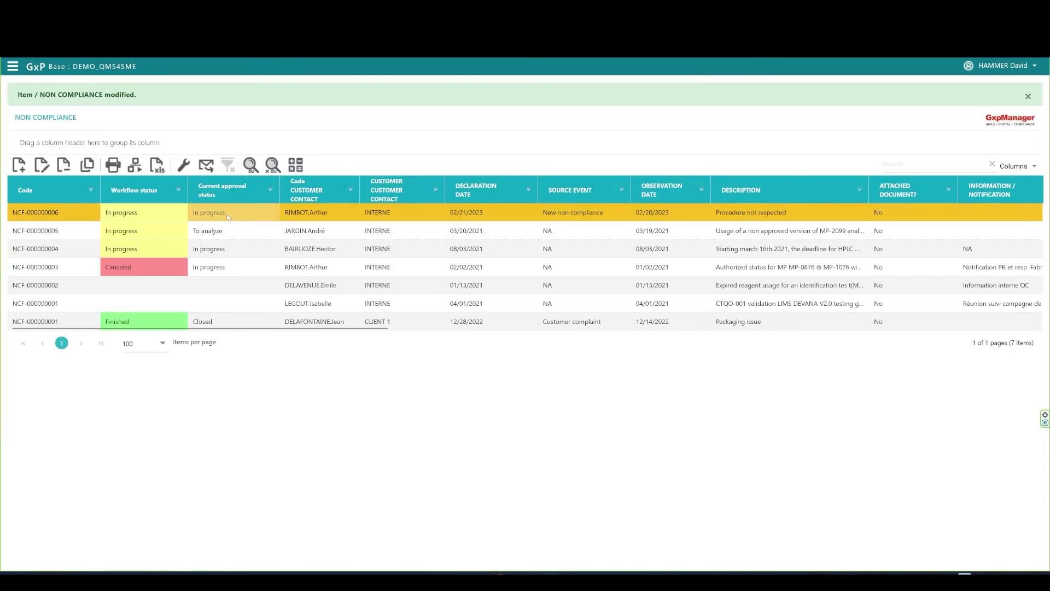
left_click(42, 170)
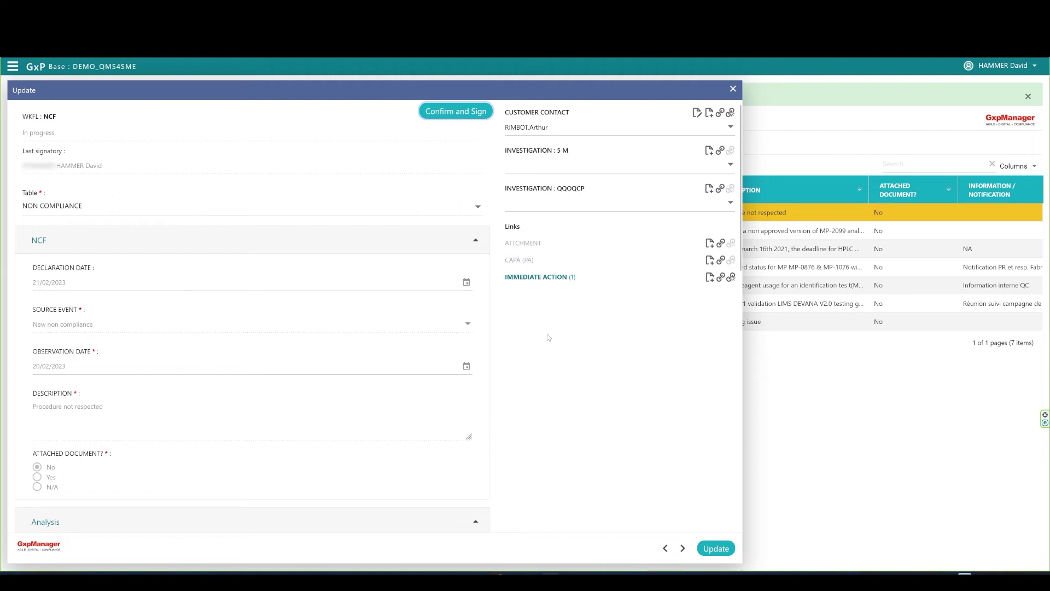
scroll(358, 349, "down", 1)
left_click(476, 192)
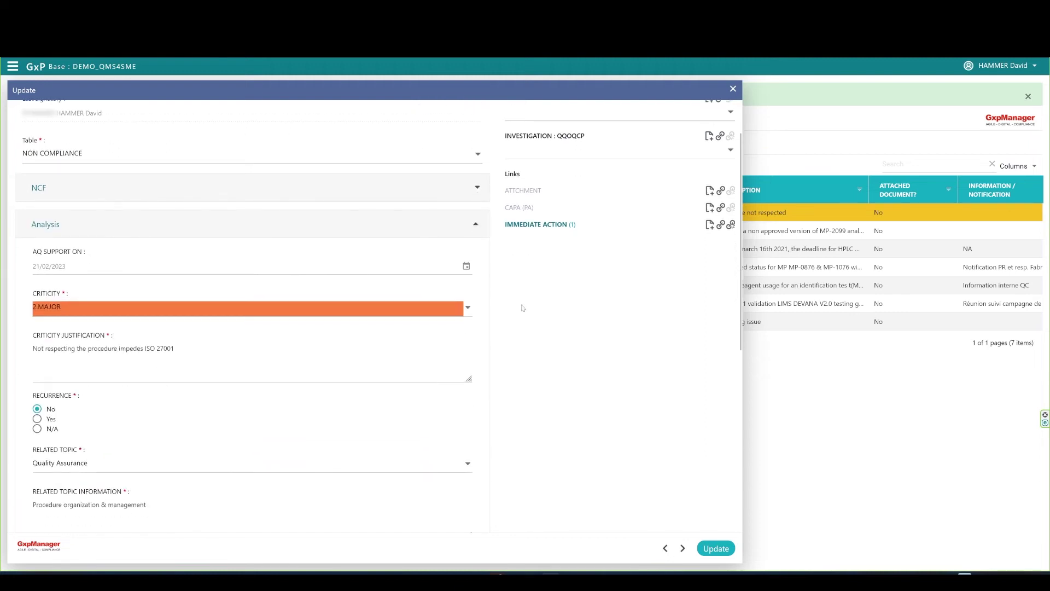
Check the single linked immediate action, then collapse Analysis and expand the Action section.
left_click(561, 225)
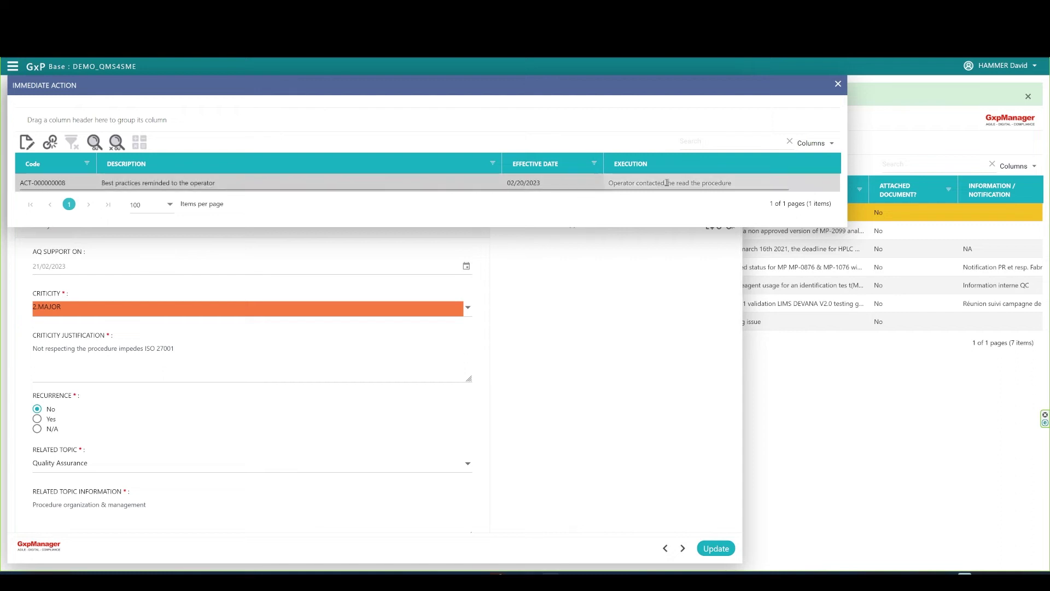
left_click(838, 85)
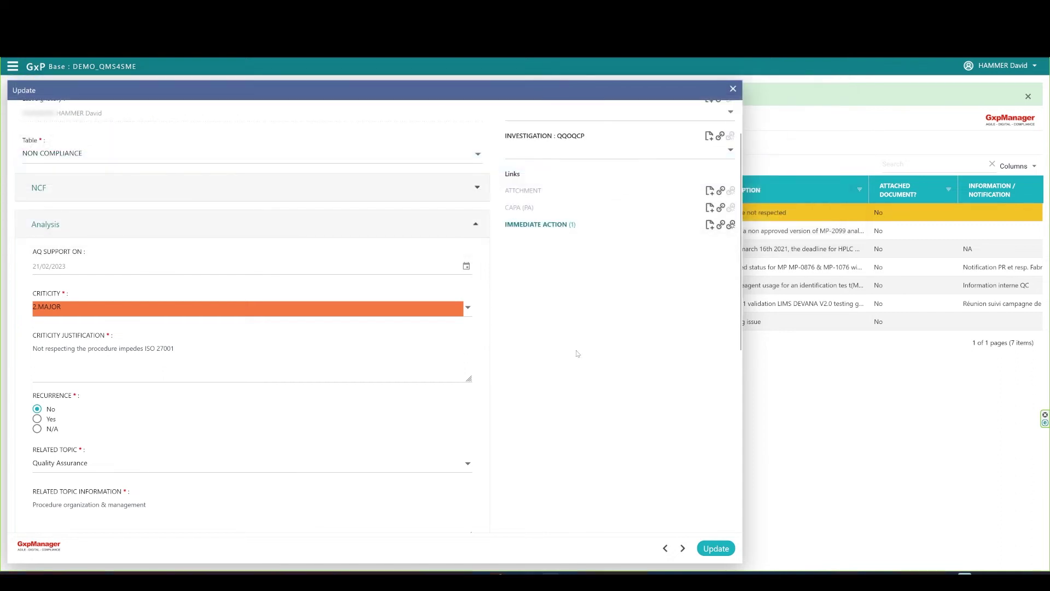
left_click(476, 224)
left_click(476, 312)
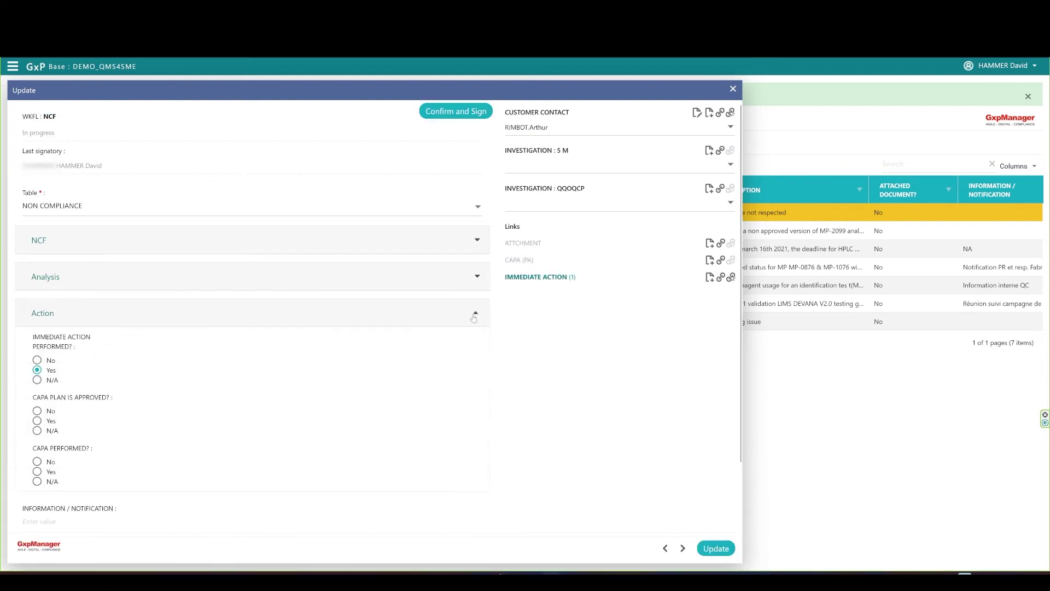
scroll(339, 359, "down", 2)
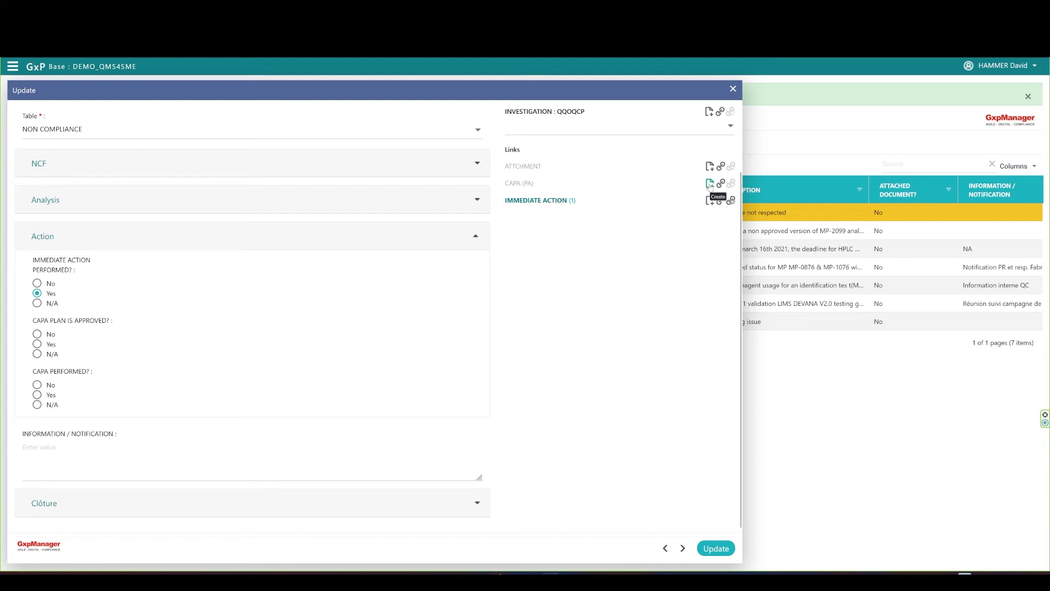
Create a Corrective CAPA 'Procedure update to simplify it to enhance its comprehension', due 02/22/2023, Quality Assurance, 4.High.
left_click(709, 184)
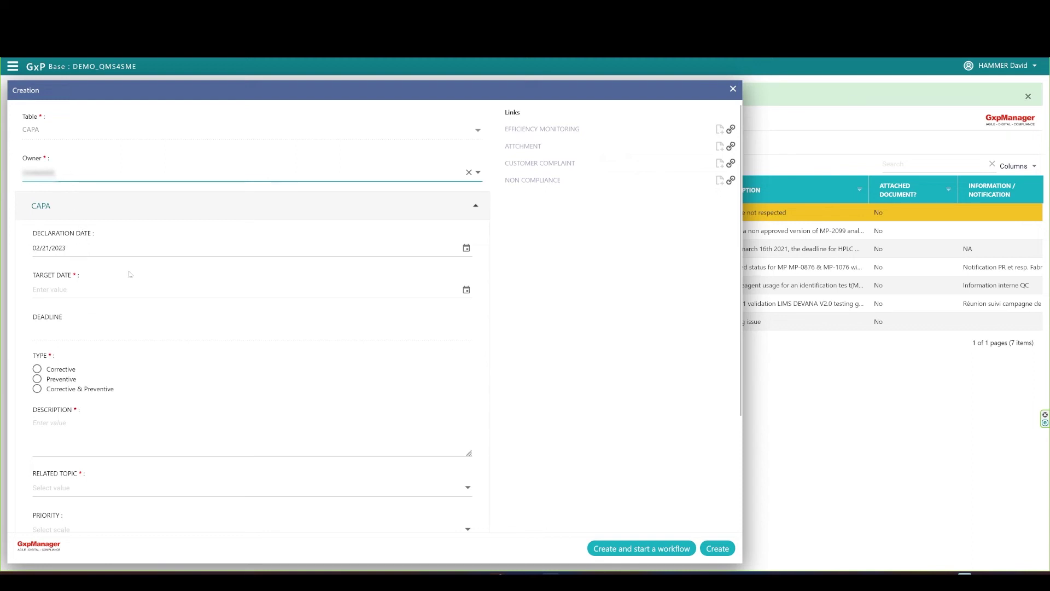
left_click(466, 290)
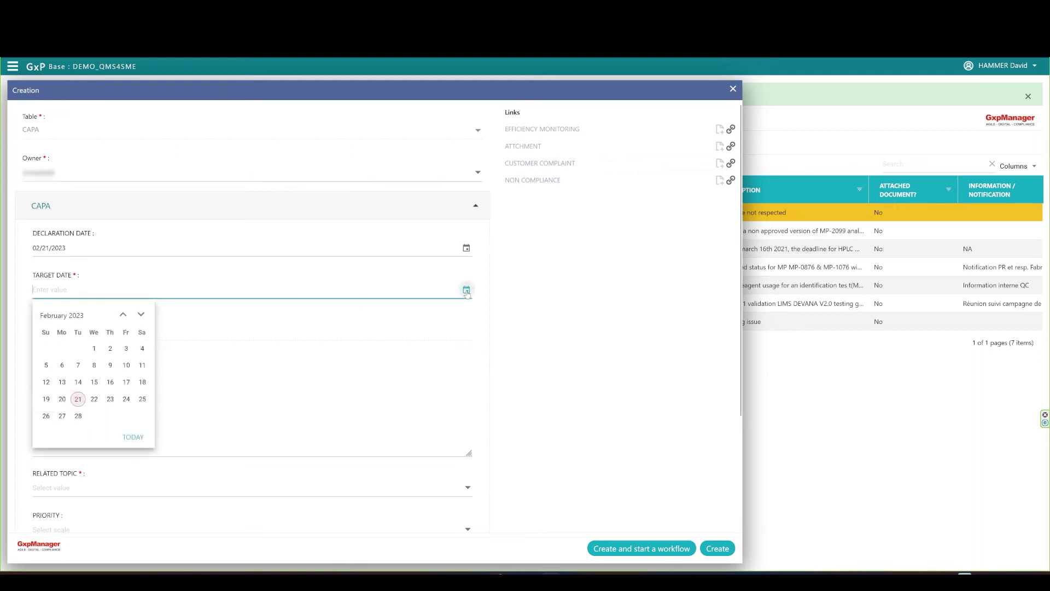
left_click(94, 400)
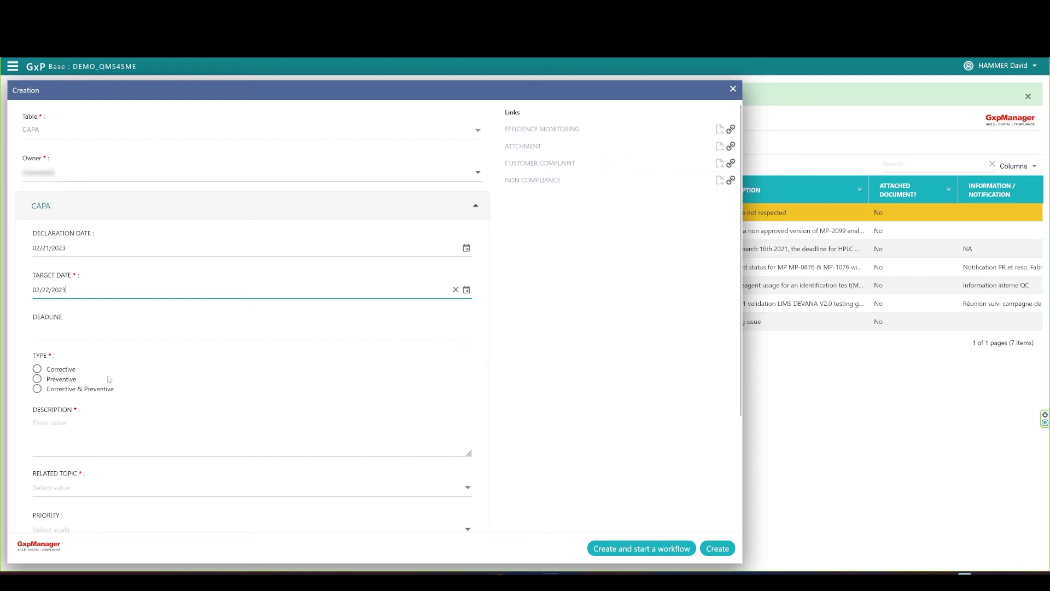
left_click(38, 369)
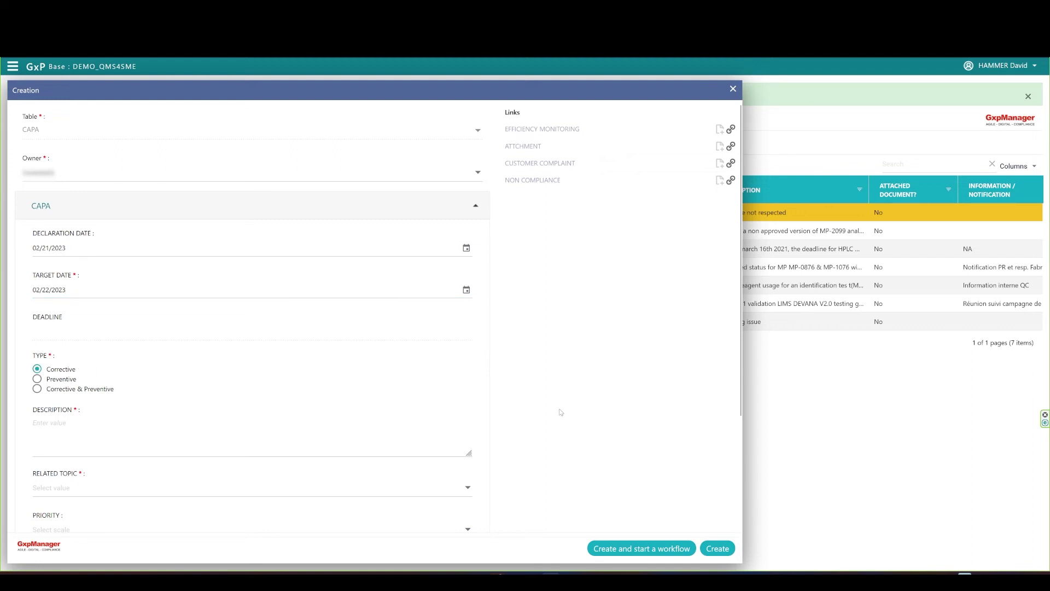
type("Procedure update ")
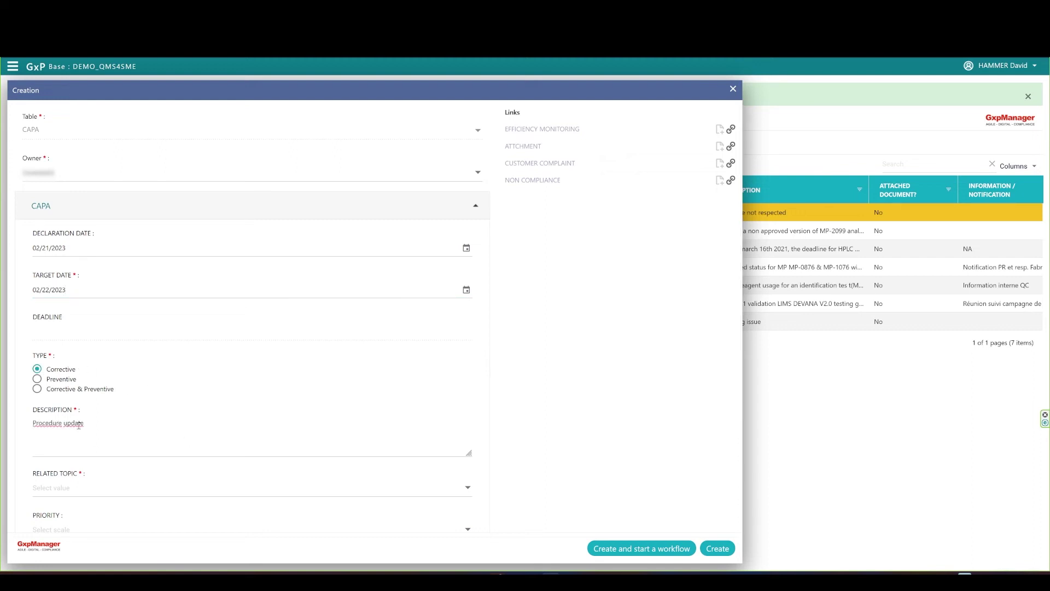
type("to simplify it to enhance its comprehension")
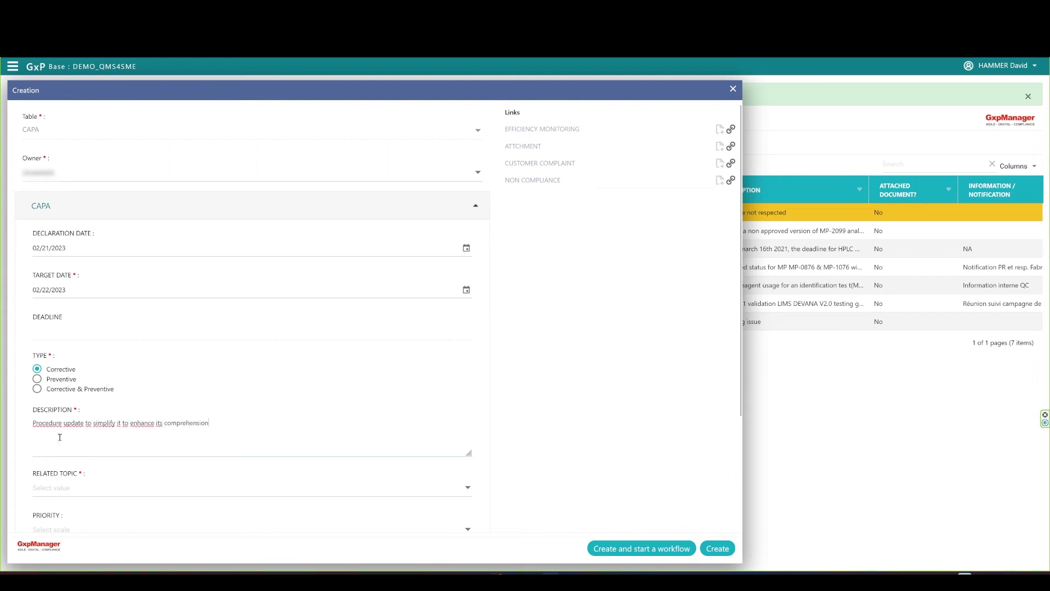
scroll(277, 464, "down", 3)
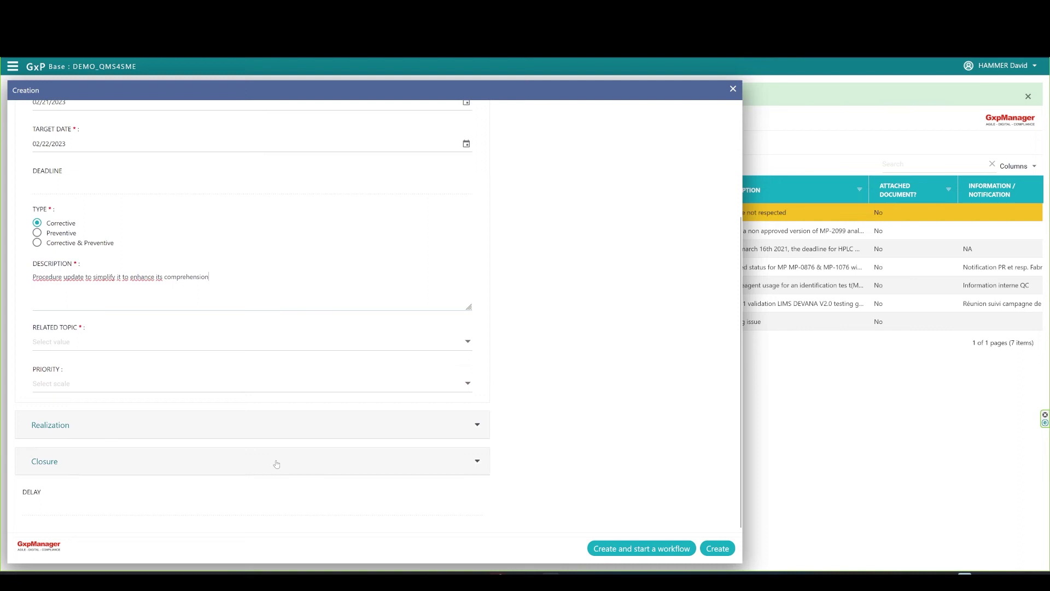
left_click(98, 344)
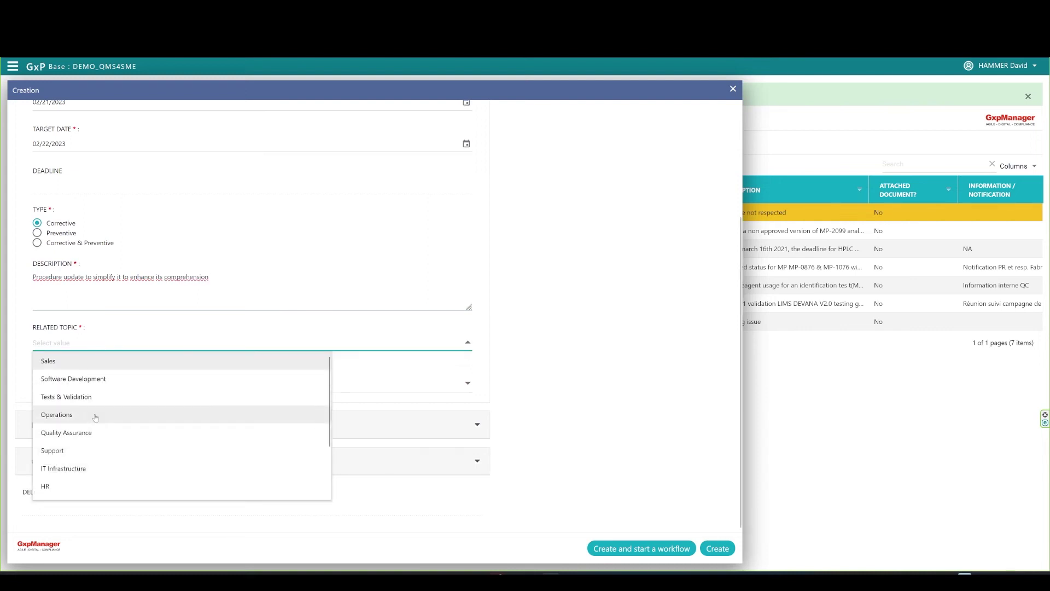
left_click(99, 435)
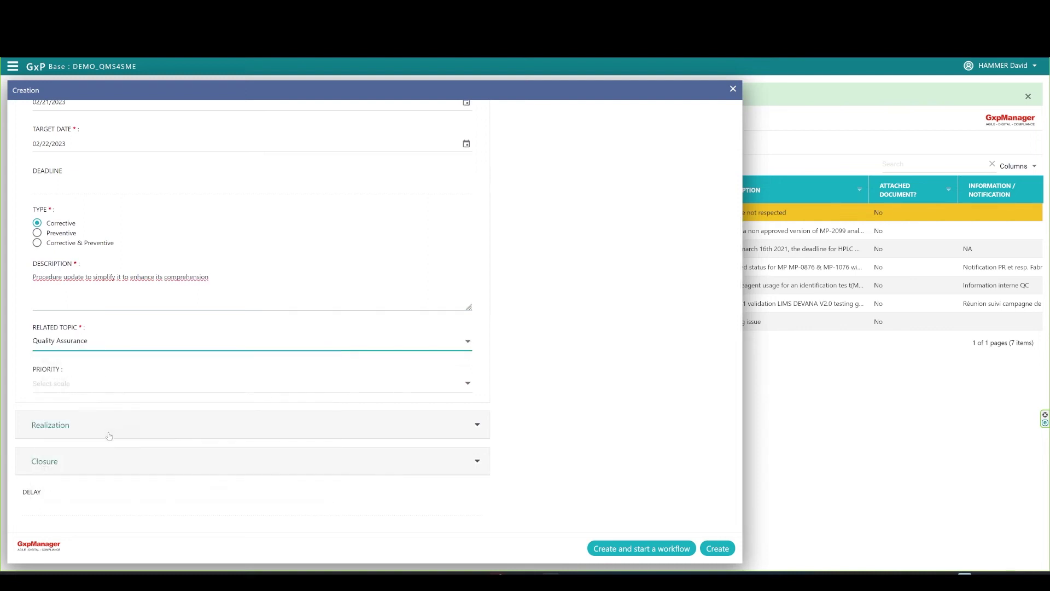
left_click(125, 386)
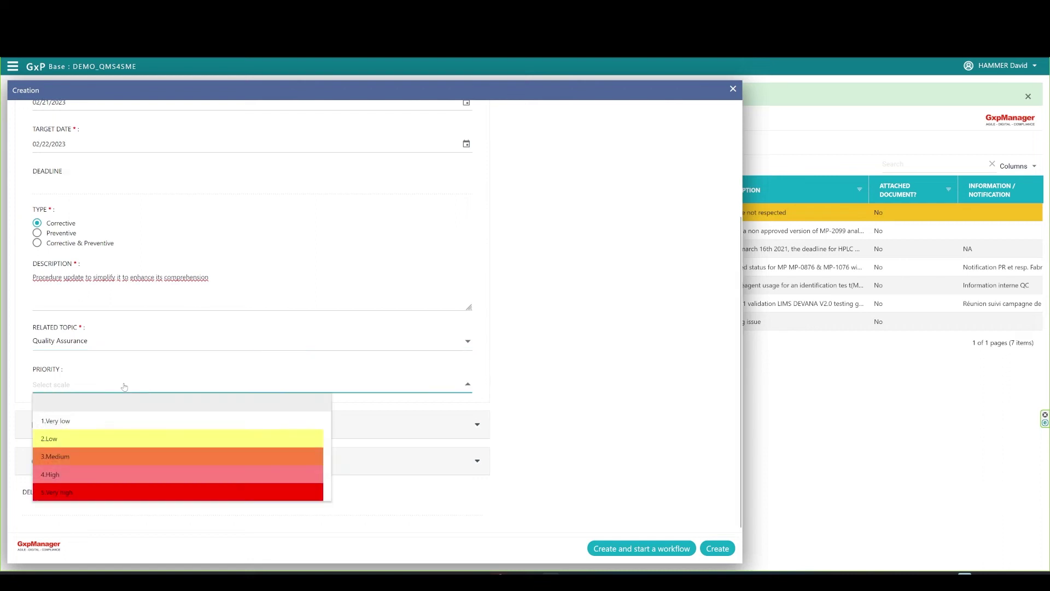
left_click(93, 479)
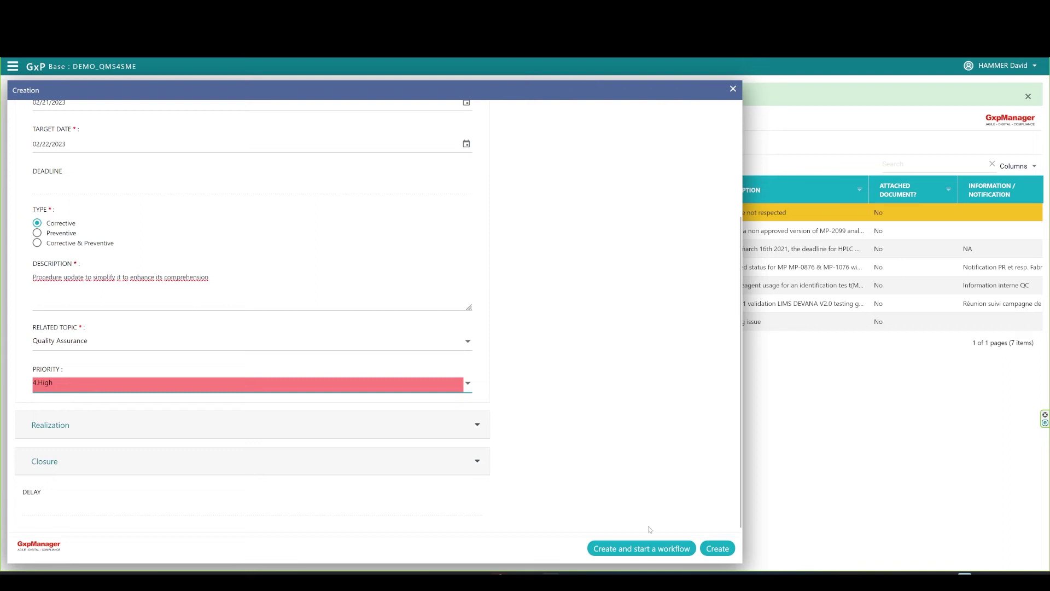
left_click(718, 548)
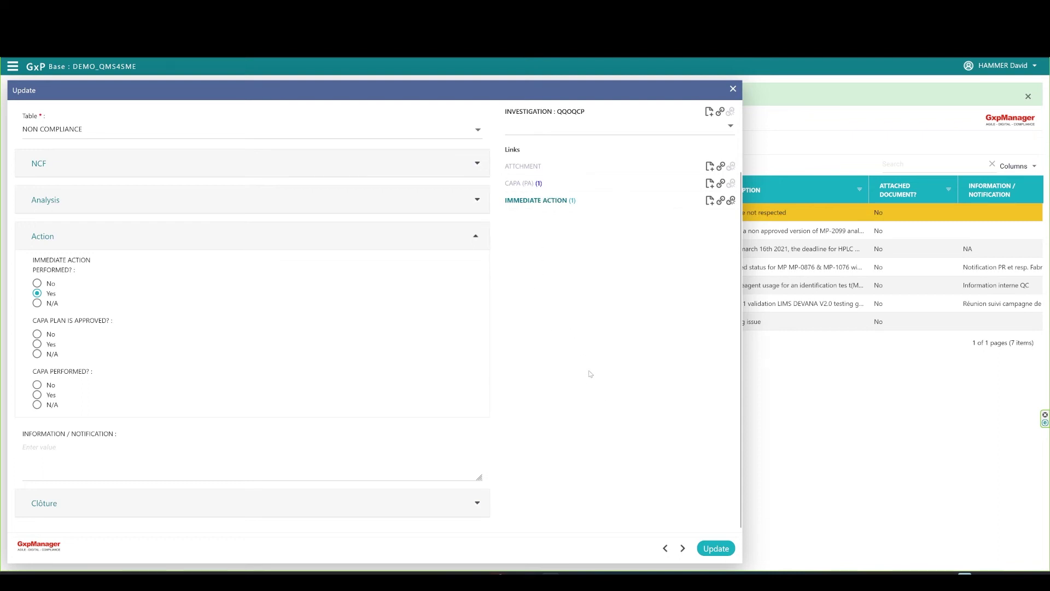
Save the non-compliance, reopen it, and open linked CAPA-000000007 for editing.
left_click(716, 549)
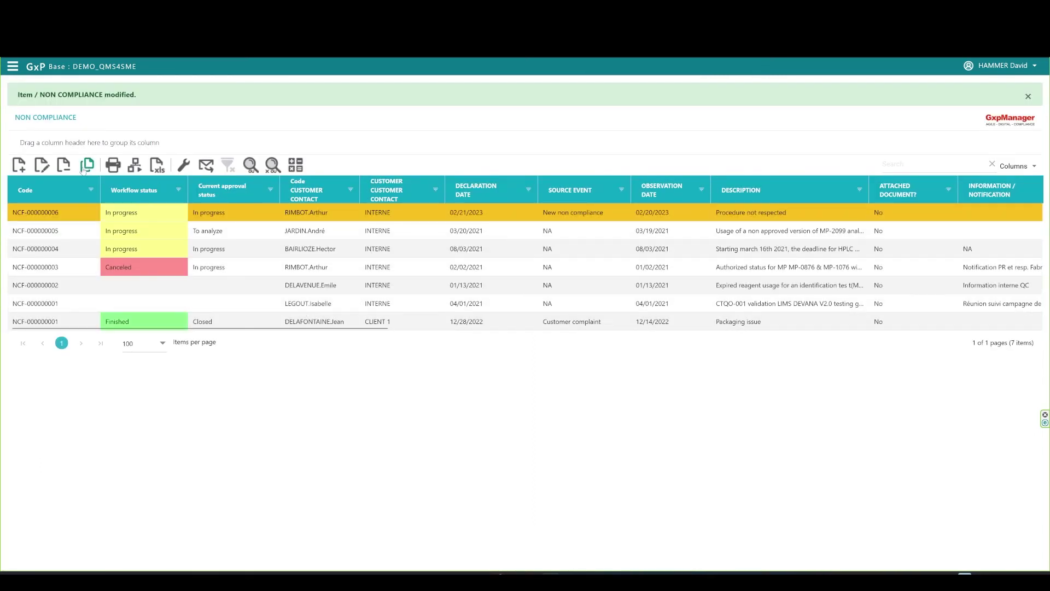
left_click(42, 164)
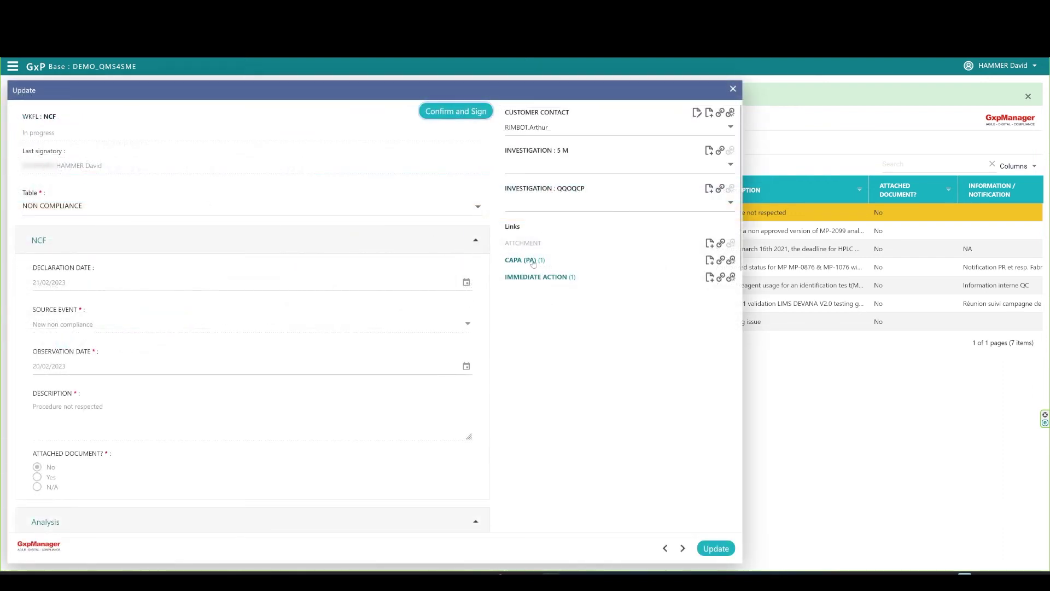
left_click(531, 262)
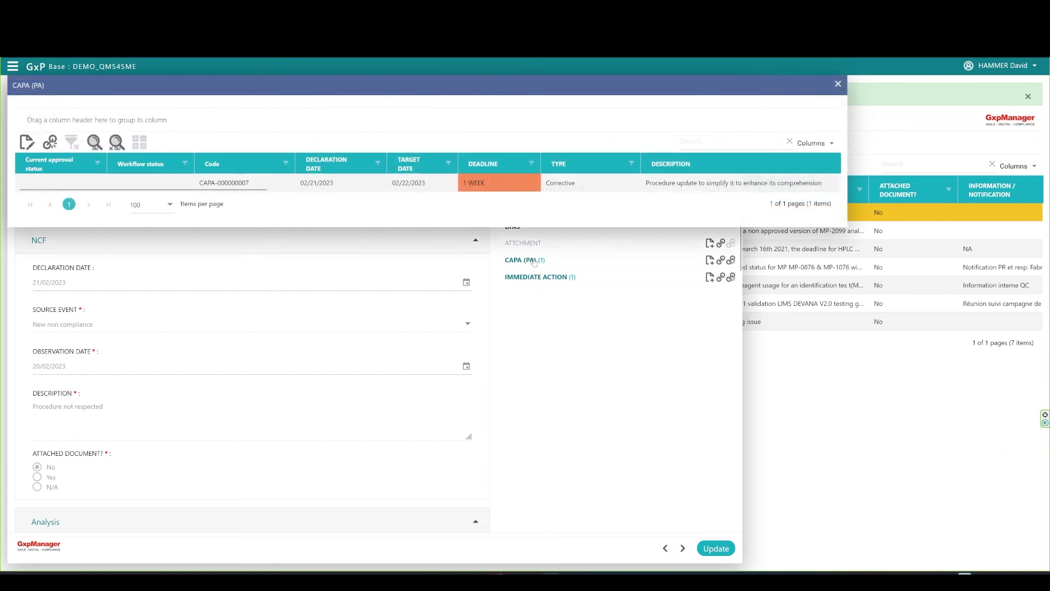
left_click(254, 186)
left_click(27, 143)
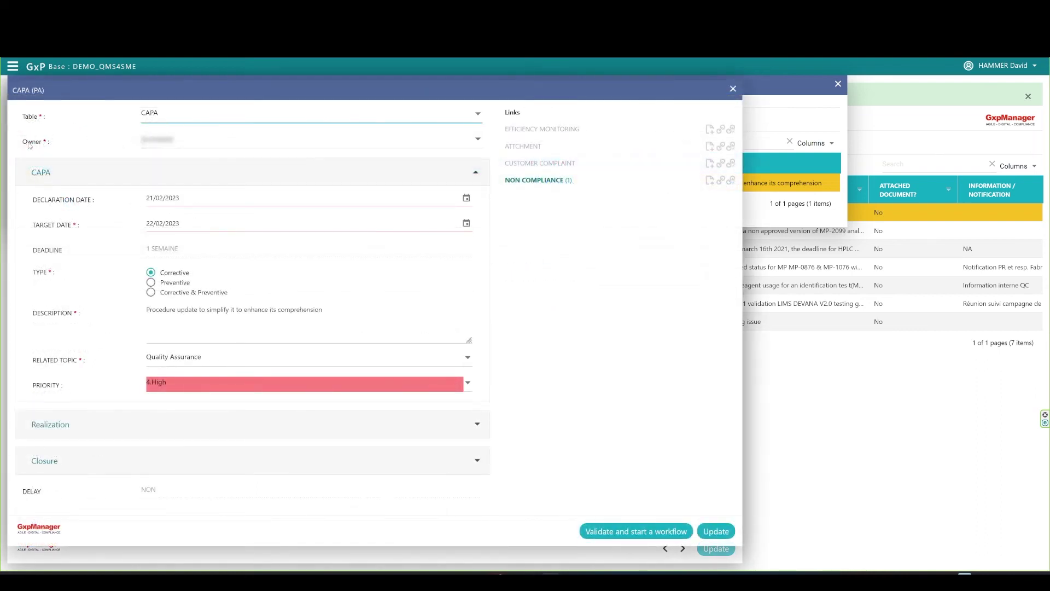
Validate CAPA-000000007 and launch its workflow with the current user holding the Executed step.
left_click(665, 534)
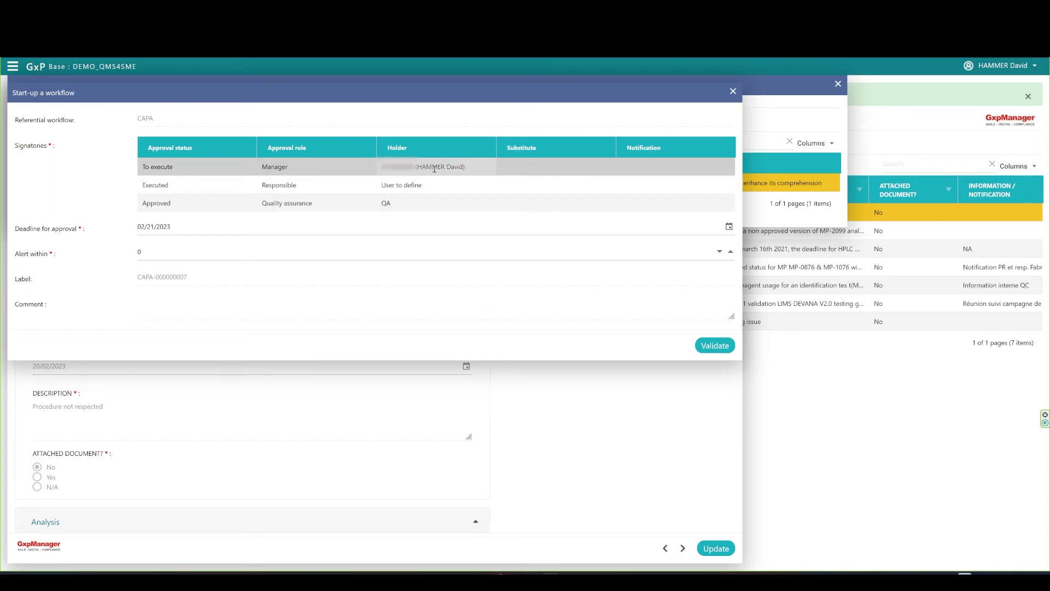
left_click(428, 187)
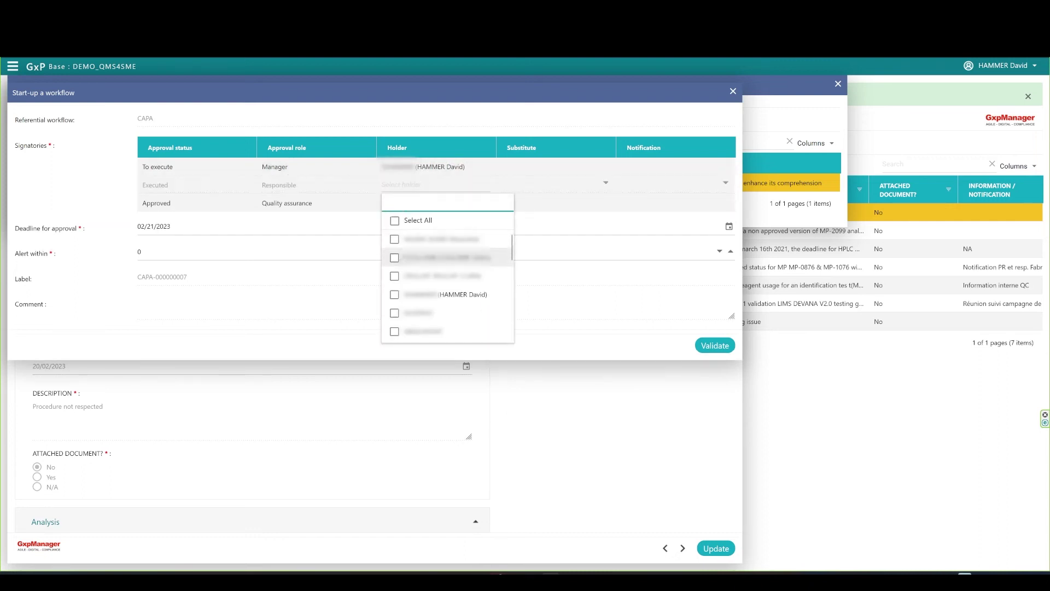
left_click(394, 297)
left_click(326, 303)
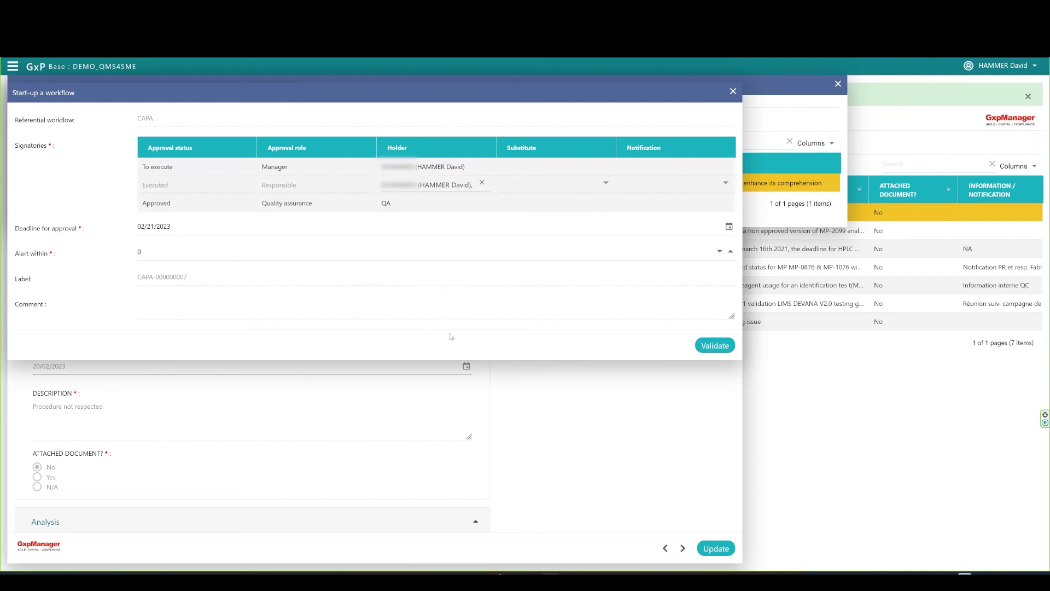
left_click(715, 346)
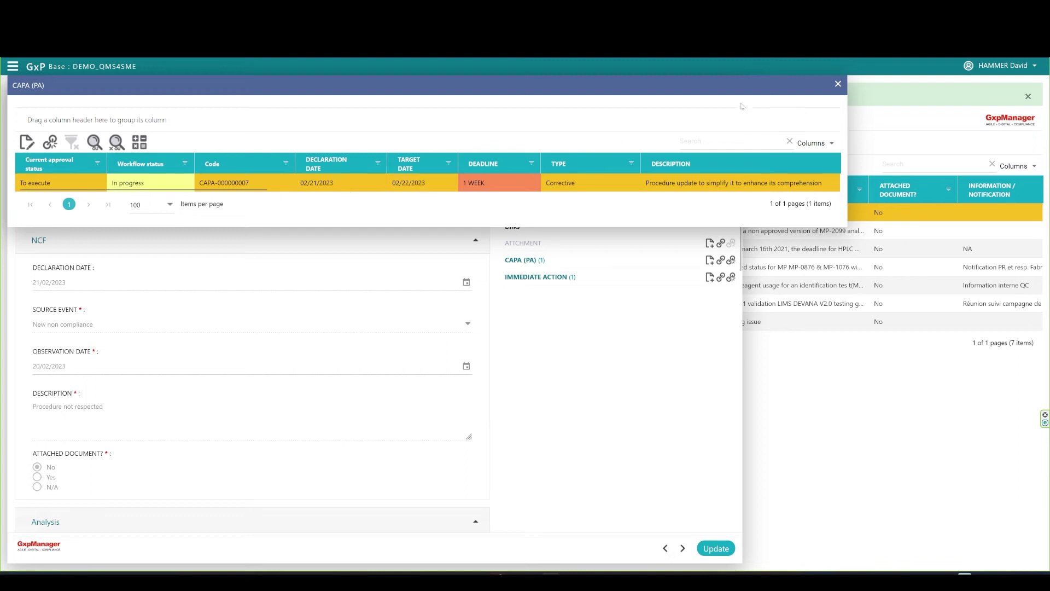
left_click(838, 85)
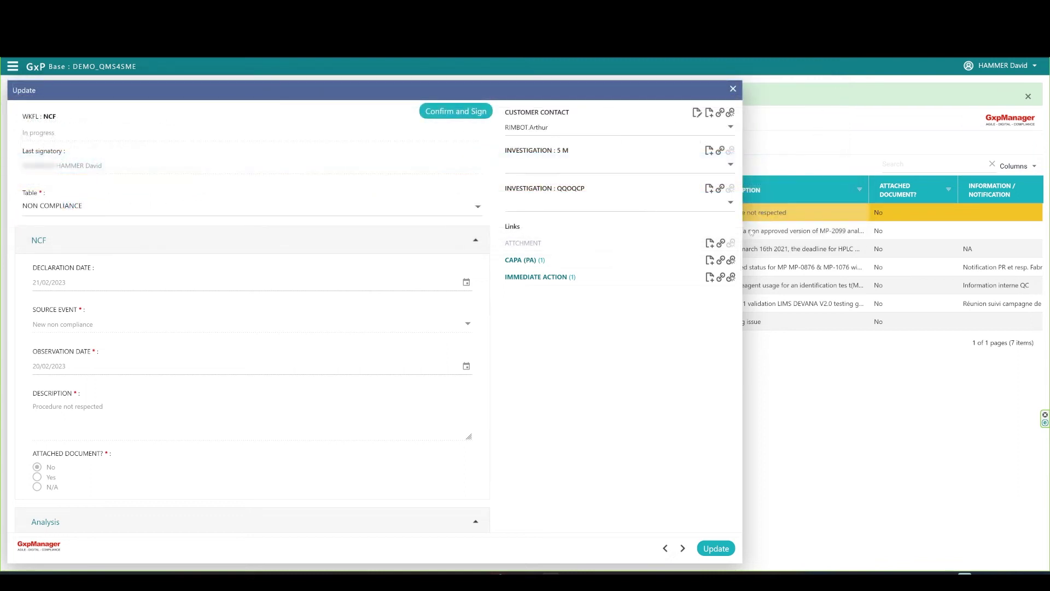
Set CAPA PLAN IS APPROVED? to Yes in the Action section and save the non-compliance.
scroll(505, 399, "down", 10)
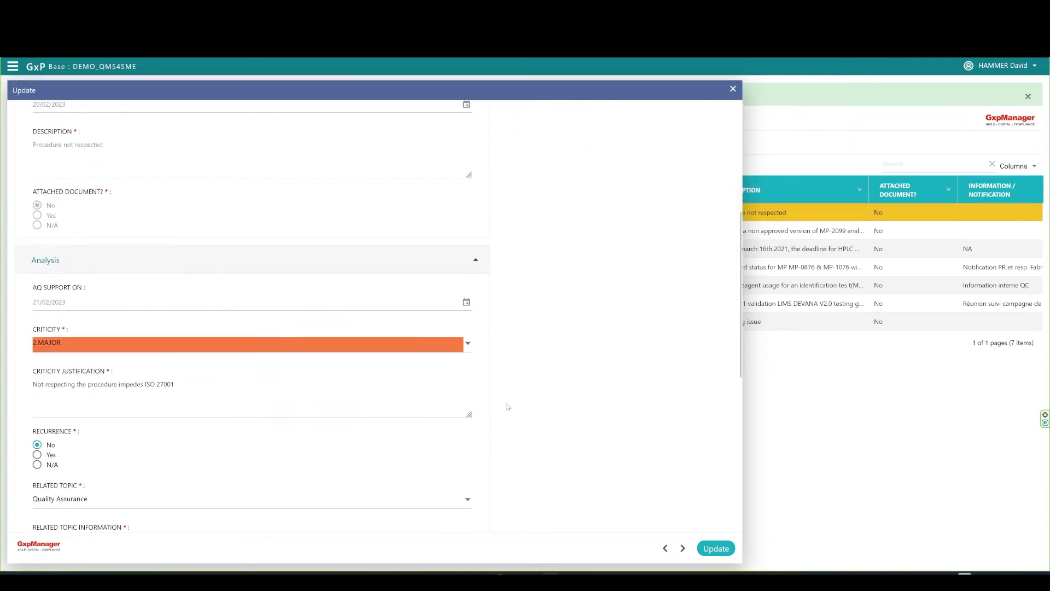
scroll(508, 406, "down", 2)
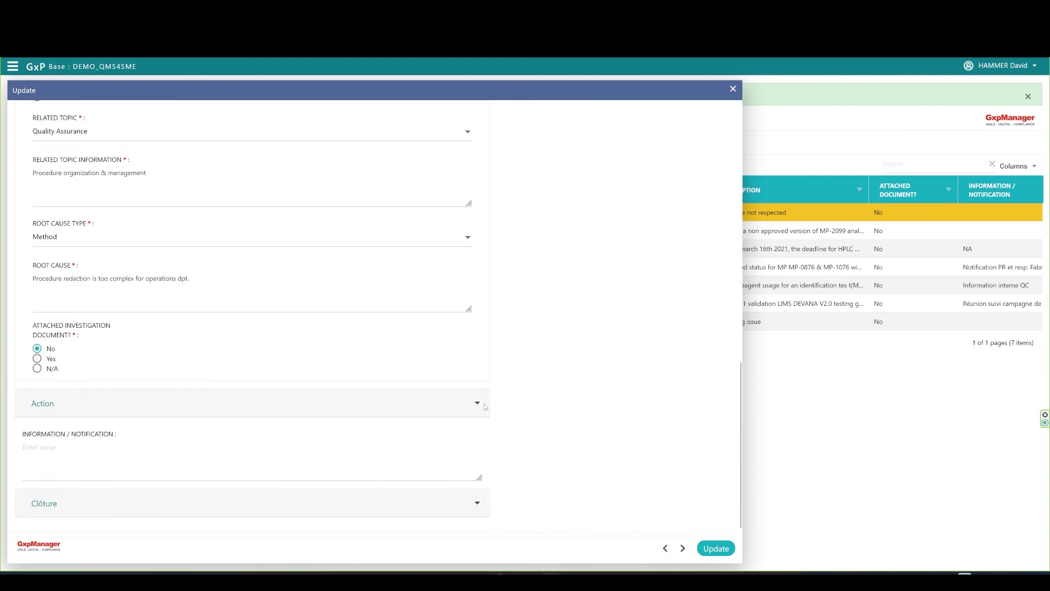
left_click(392, 407)
scroll(328, 407, "down", 3)
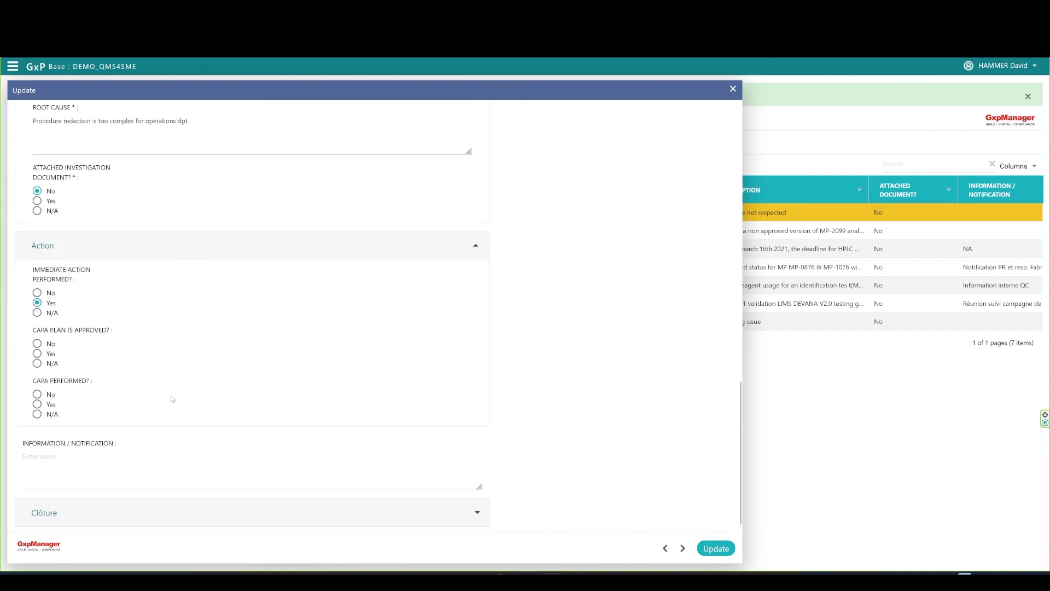
left_click(37, 353)
left_click(716, 548)
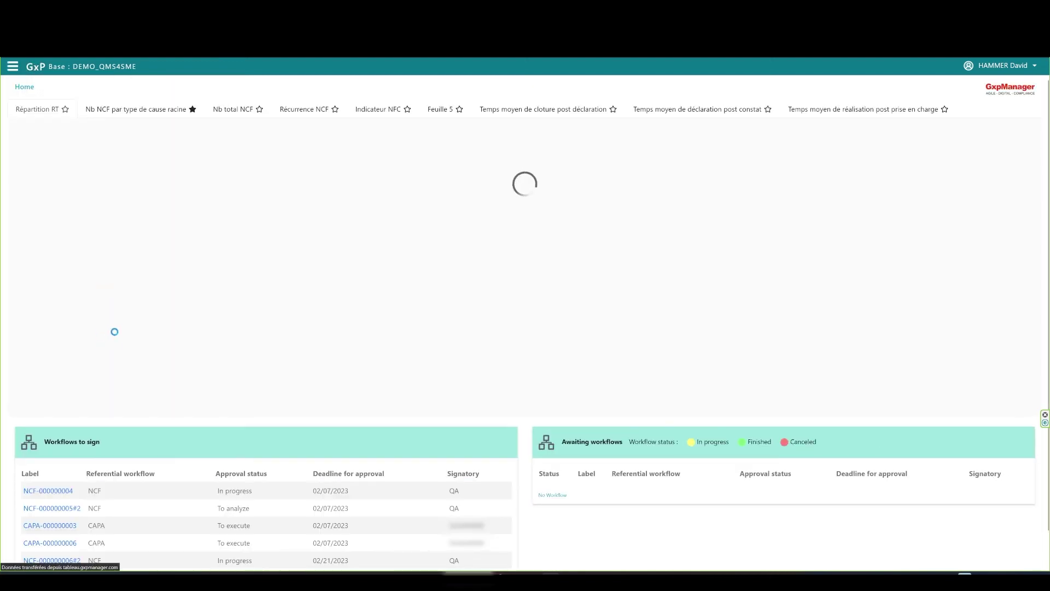
Open CAPA-000000007 from the dashboard's Workflows to sign list.
scroll(117, 334, "down", 1)
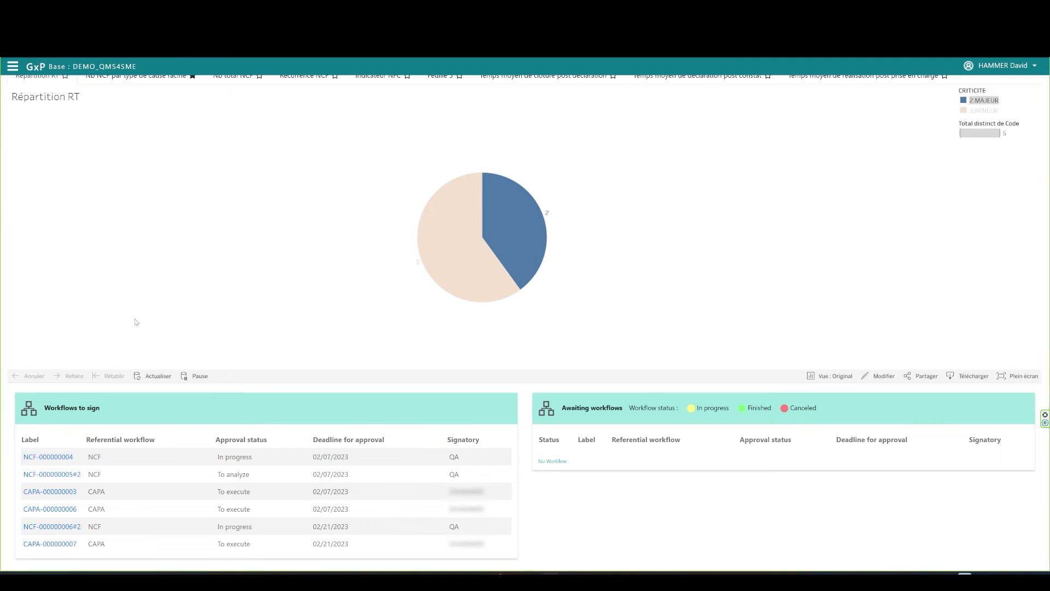
left_click(66, 544)
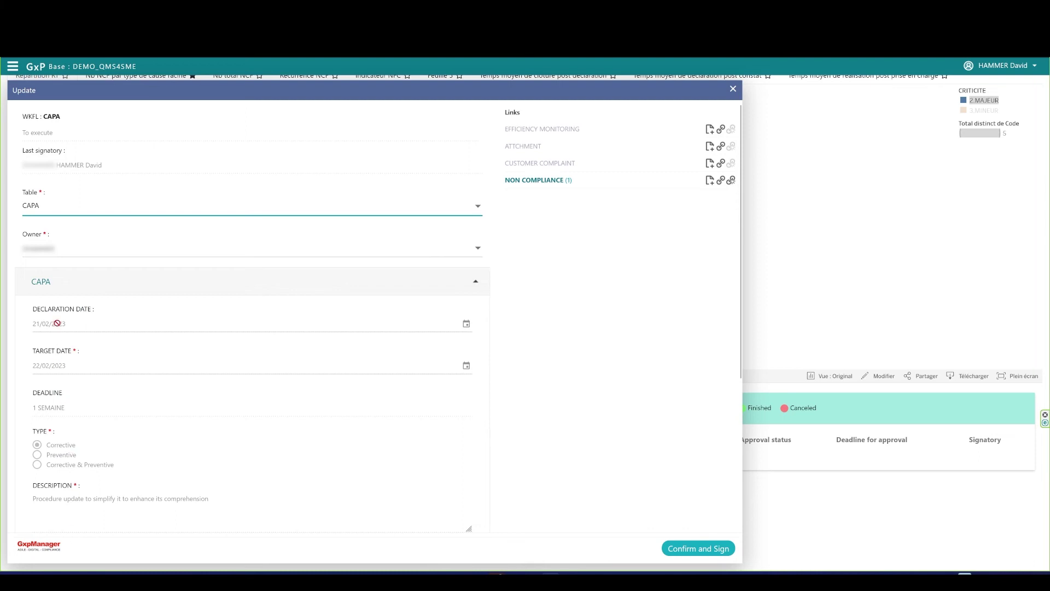
In the Realization section, enter rescheduling comment N/A and execution date 02/21/2023.
scroll(382, 462, "down", 3)
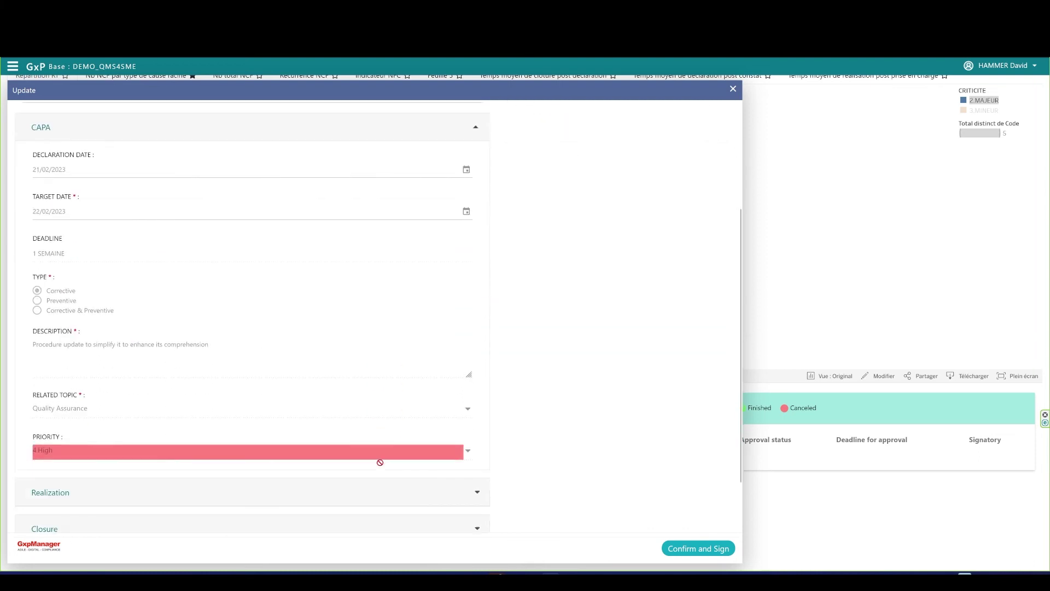
scroll(434, 279, "up", 3)
left_click(474, 283)
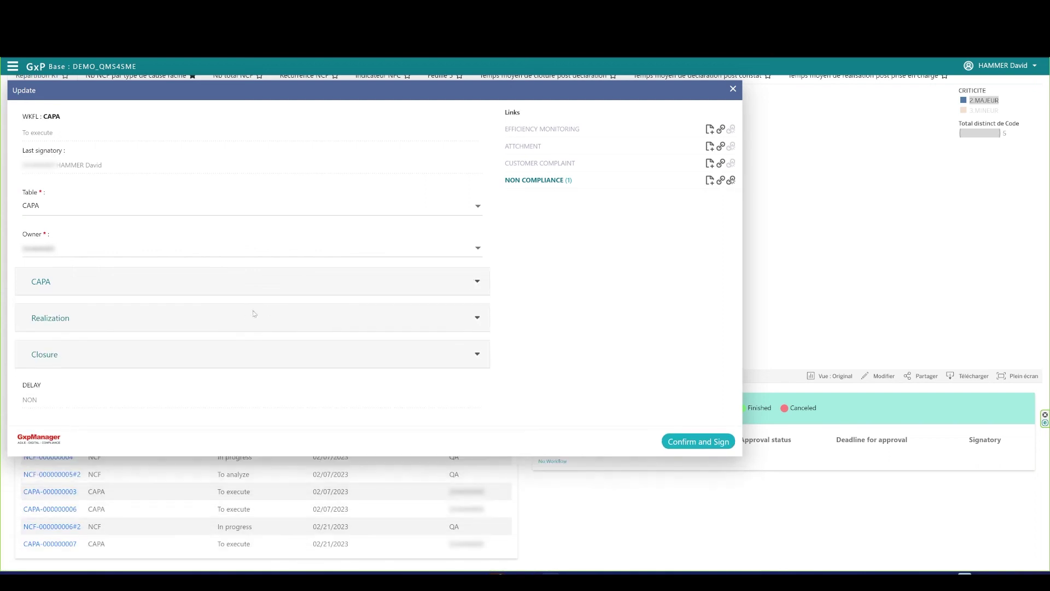
left_click(478, 320)
scroll(431, 332, "down", 2)
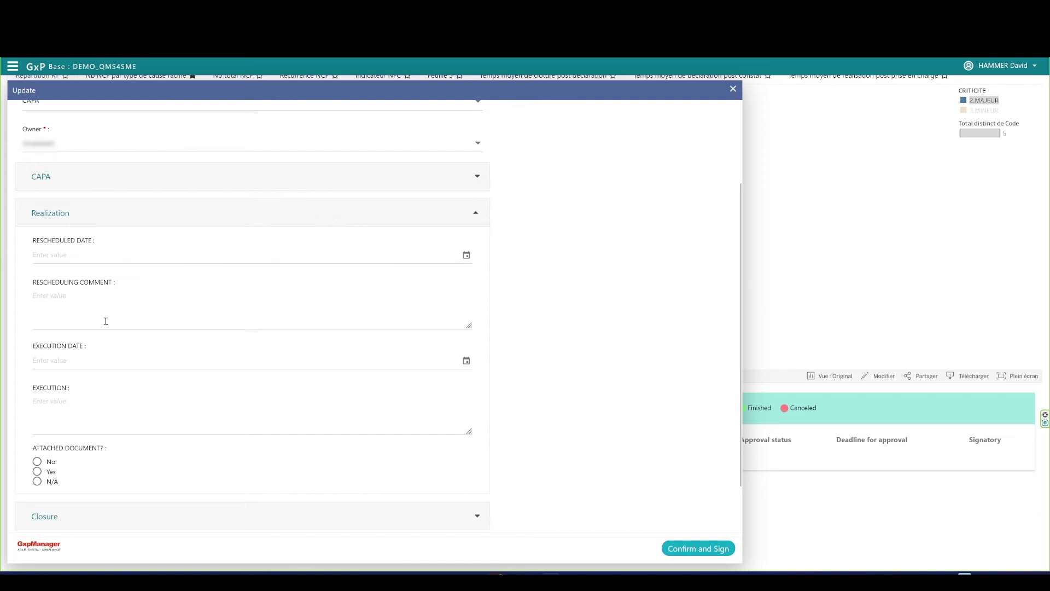
left_click(70, 301)
type("N/A")
left_click(466, 362)
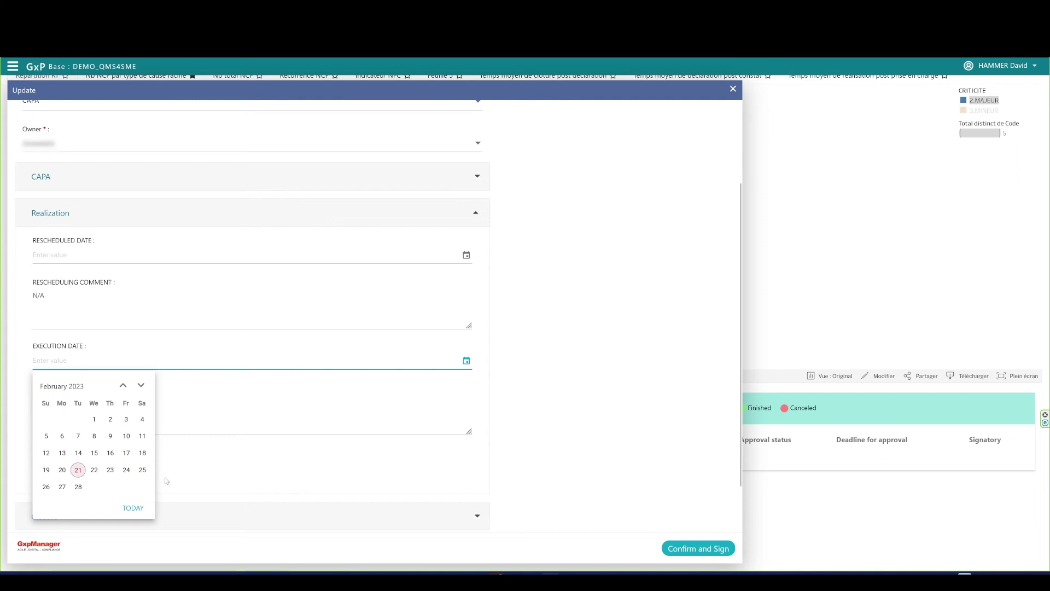
left_click(78, 470)
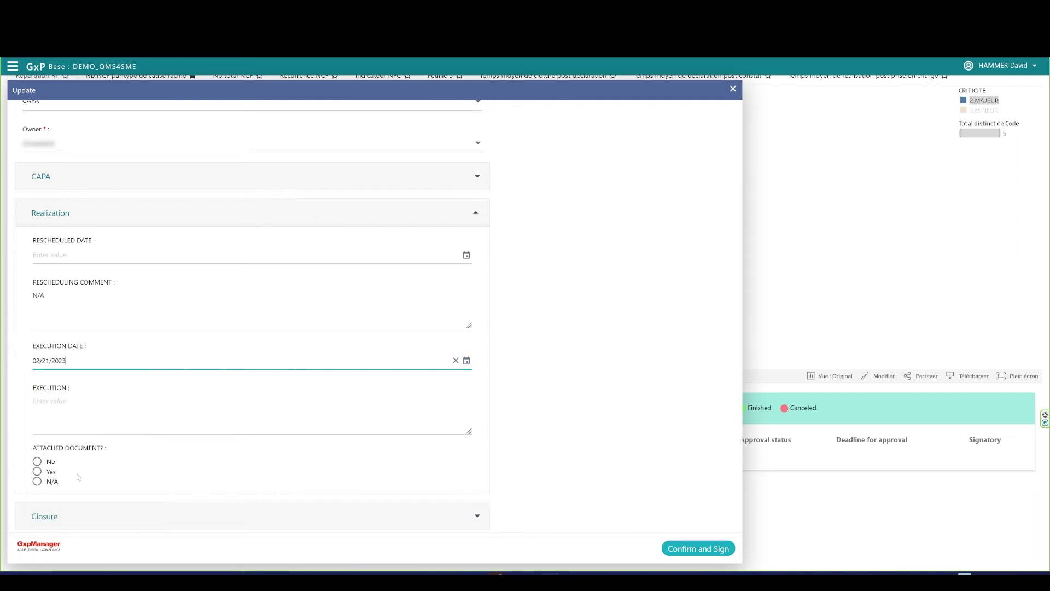
Record execution 'New procedure updated & simplified.', set Attached Document to No, and confirm for signing.
left_click(77, 402)
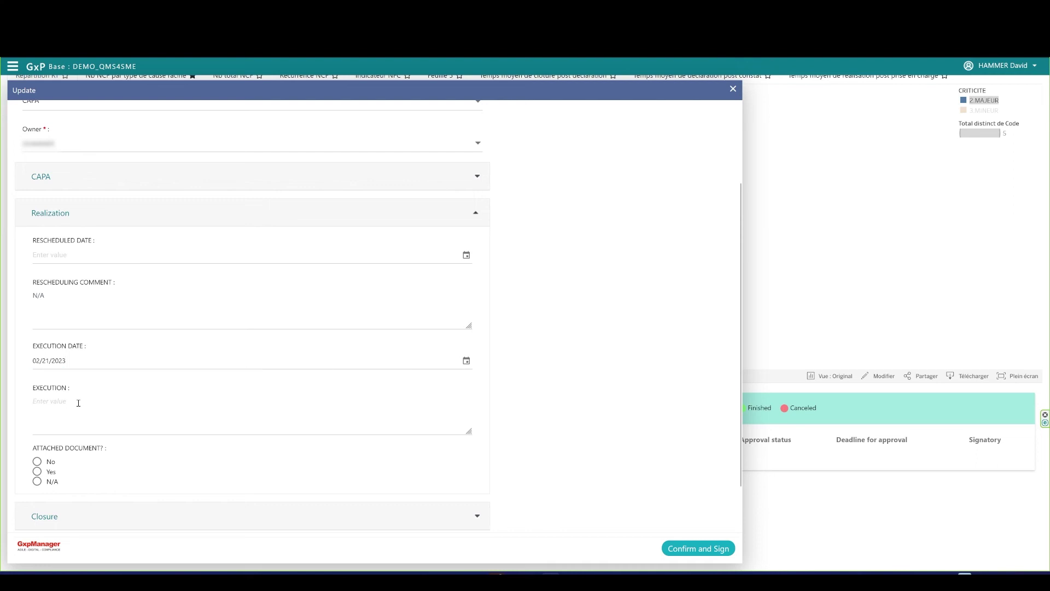
type("New procedure")
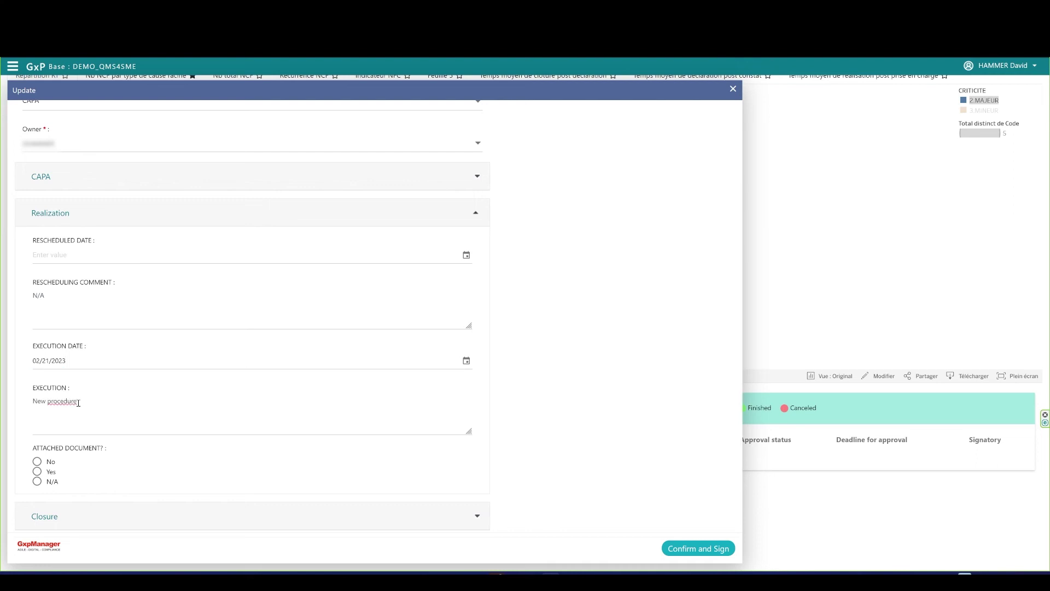
type(" updated & simplified.")
scroll(542, 420, "down", 1)
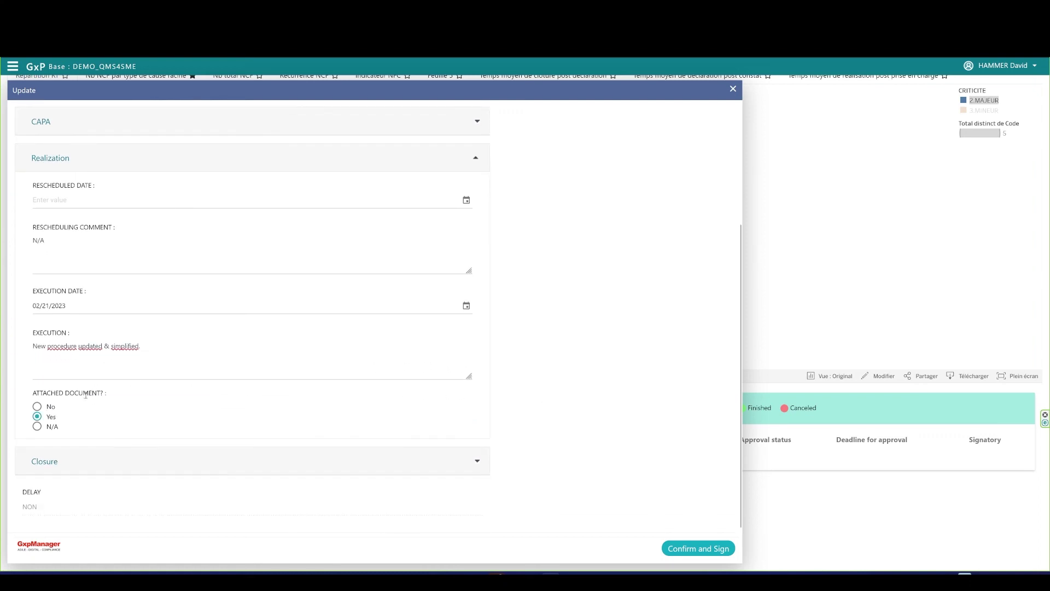
left_click(48, 414)
left_click(38, 407)
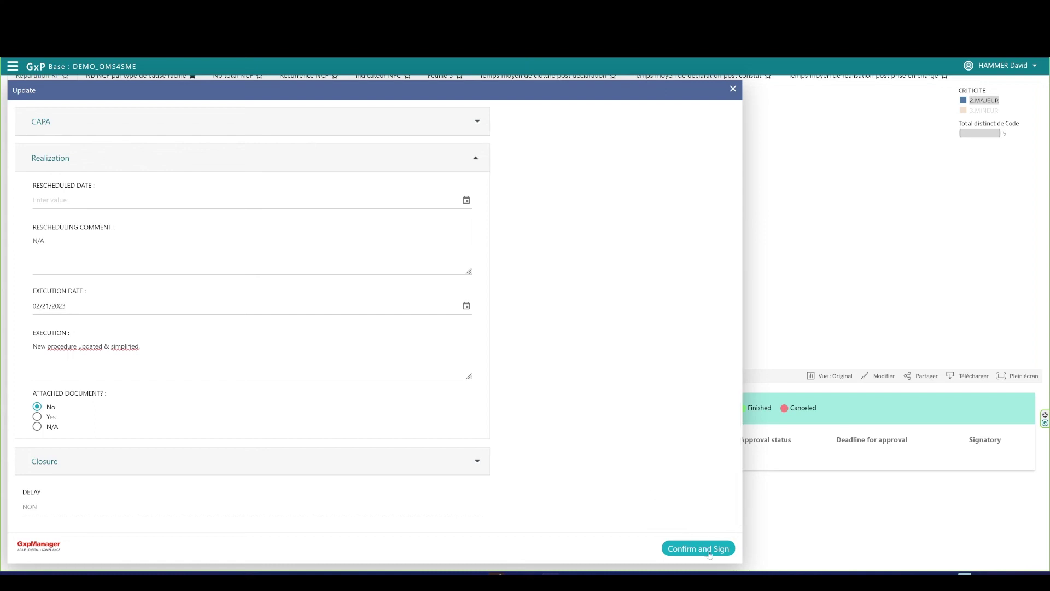
left_click(698, 548)
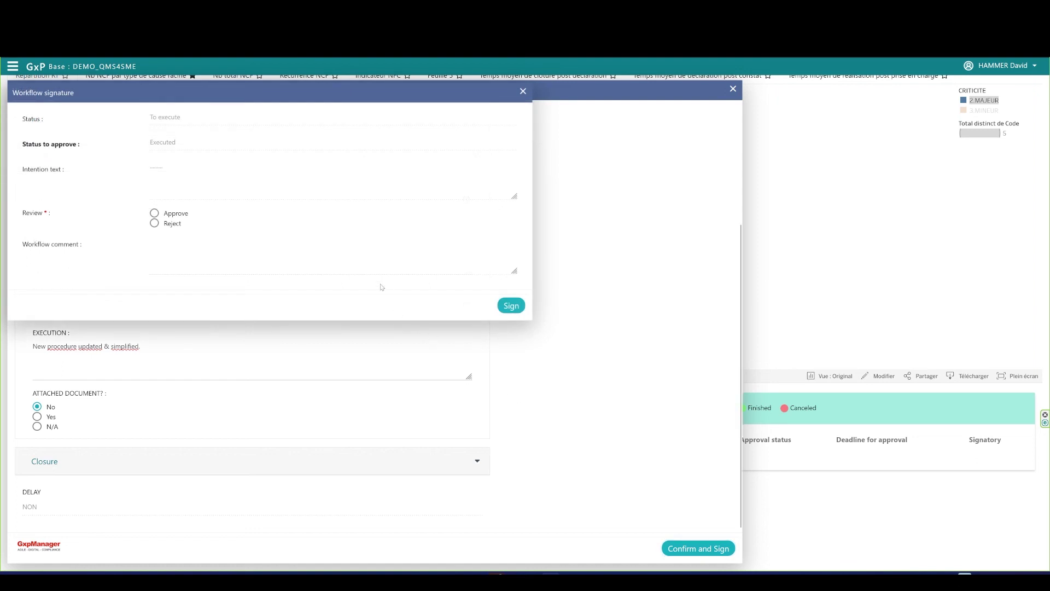
Approve and electronically sign the CAPA-000000007 execution, then open the navigation panel.
left_click(154, 213)
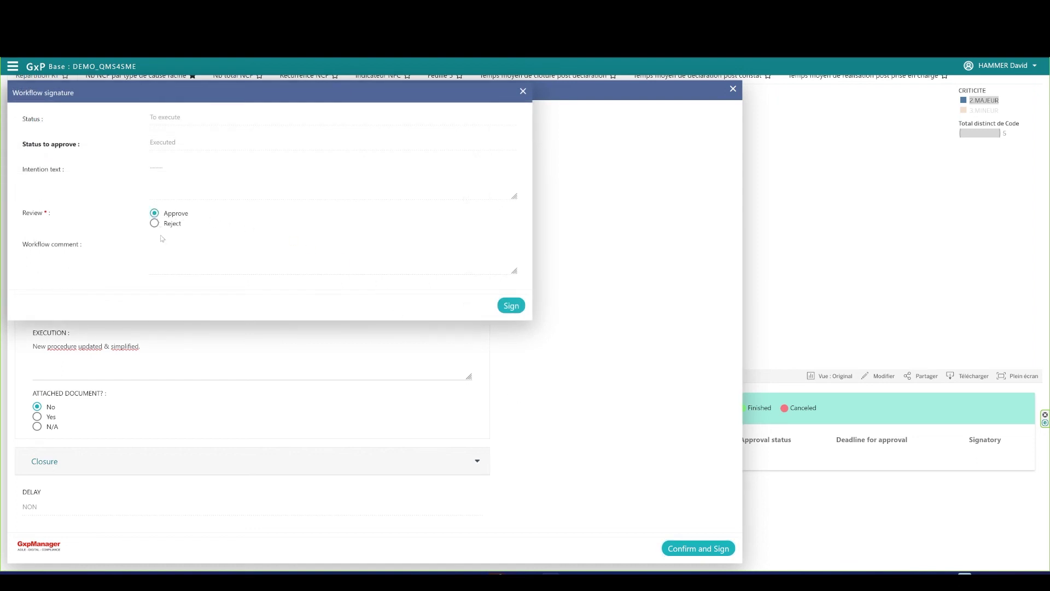
left_click(511, 306)
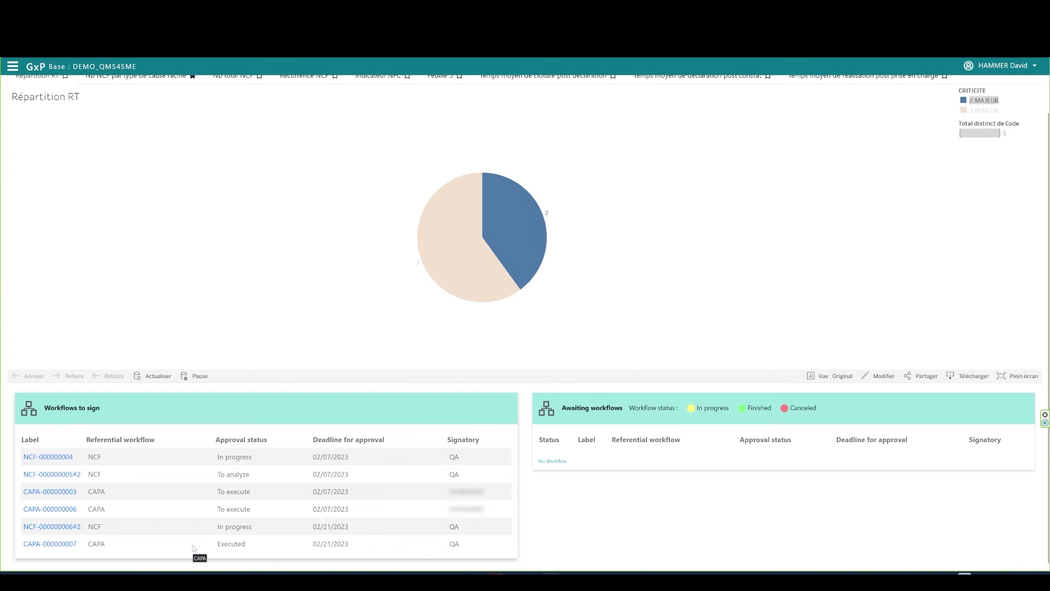
scroll(164, 171, "up", 1)
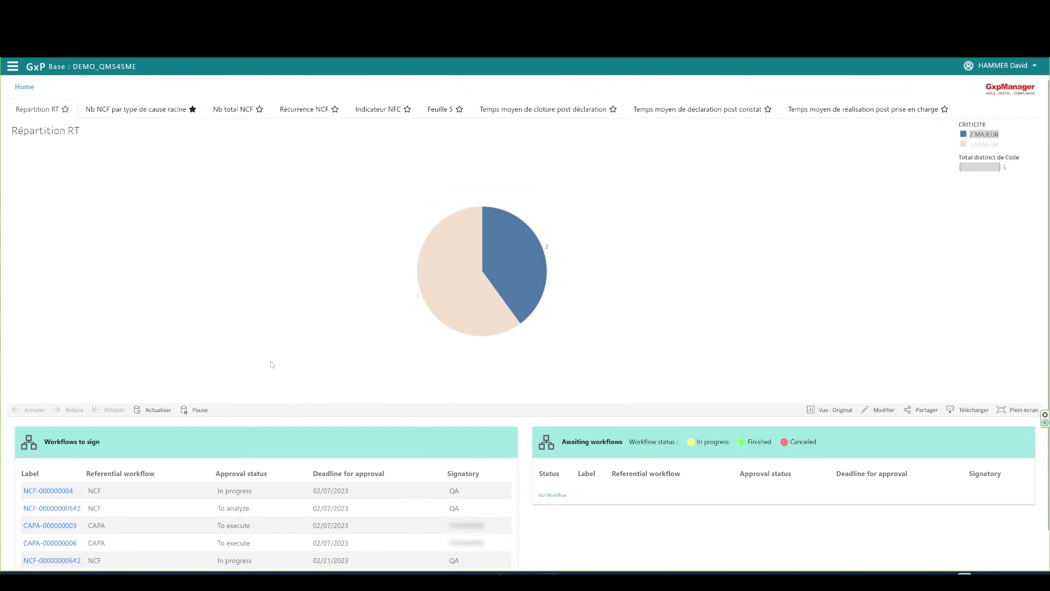
left_click(12, 66)
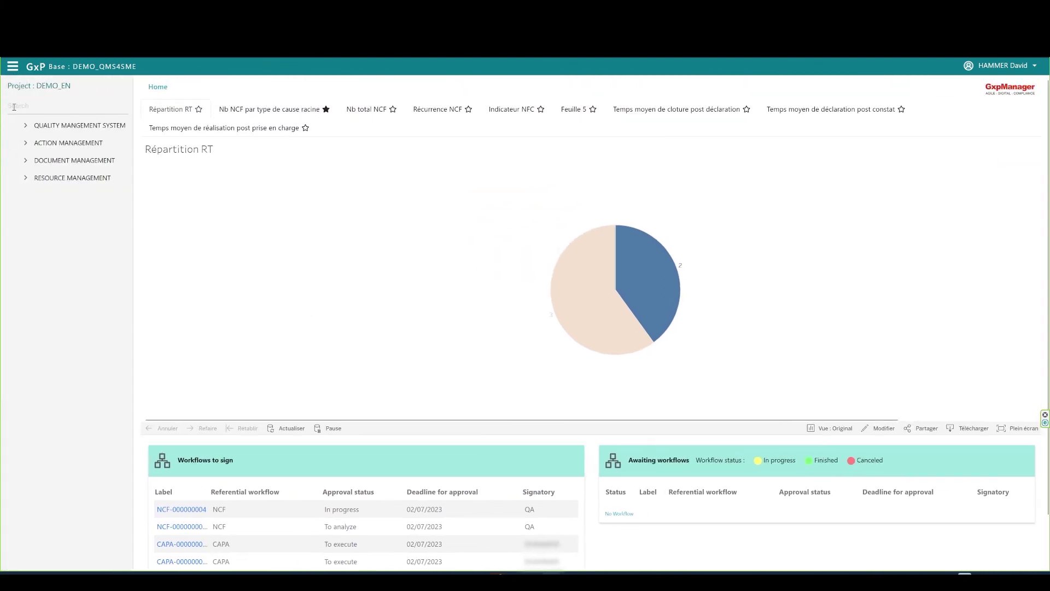
Open non-compliance NCF-000000006 and its linked record CAPA-000000007.
left_click(25, 126)
left_click(83, 144)
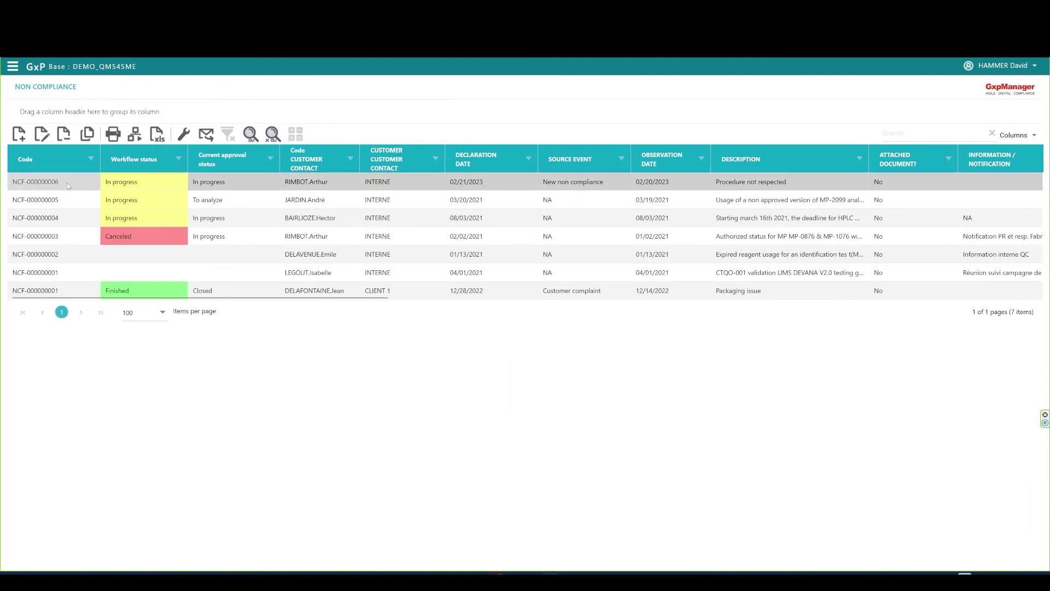
left_click(67, 185)
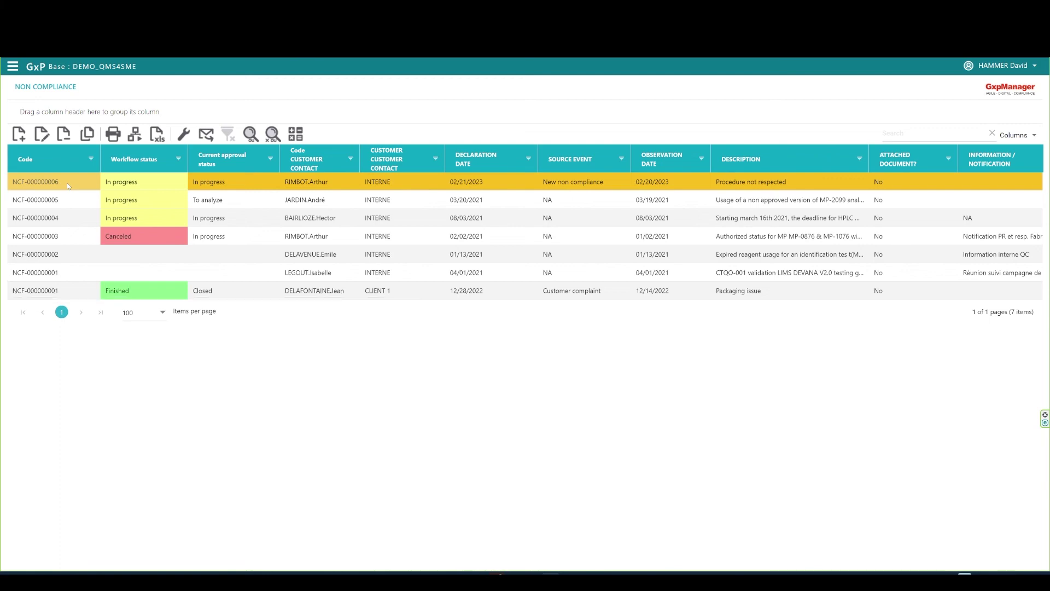
left_click(42, 135)
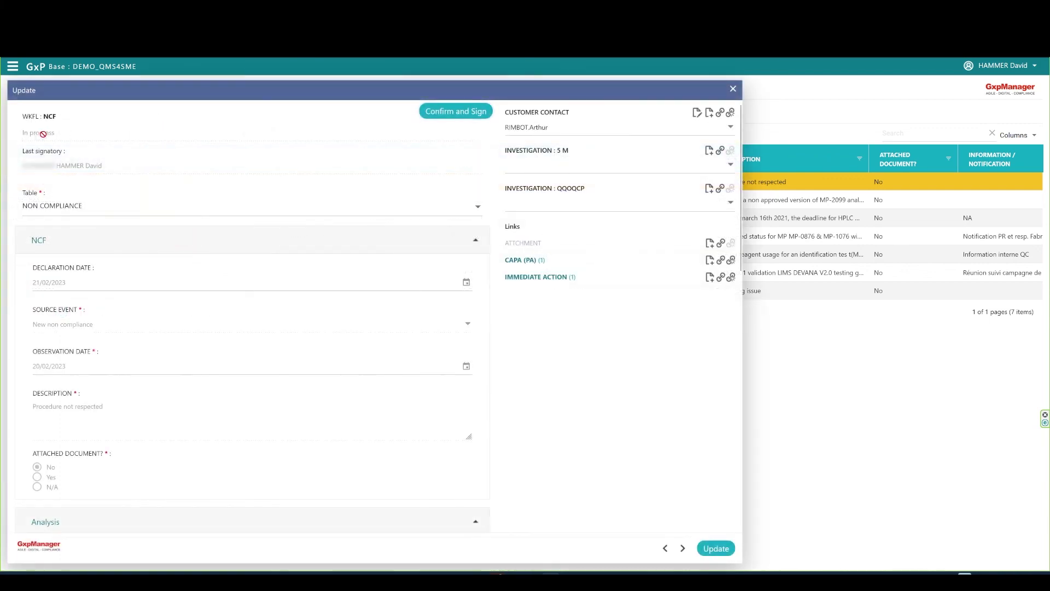
left_click(524, 260)
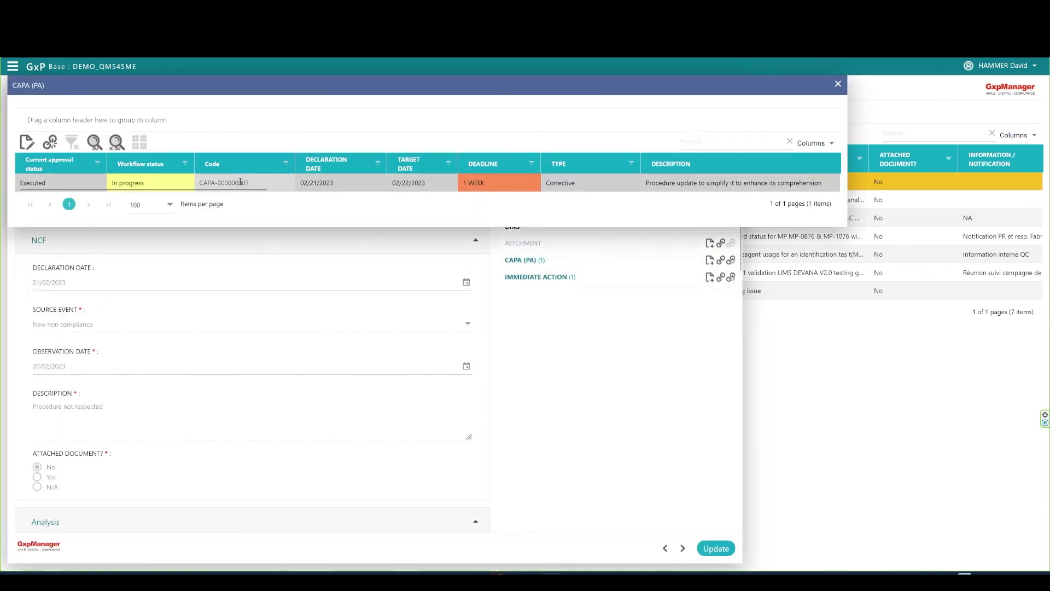
left_click(55, 185)
double_click(55, 185)
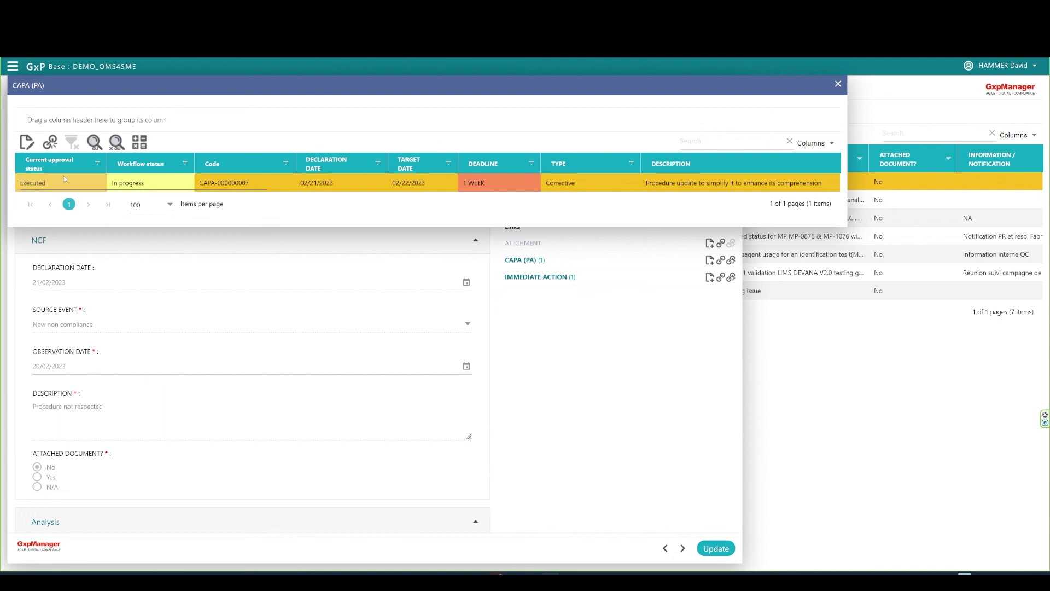
Set the CAPA closure date to 02/21/2023, efficiency monitoring to No, and comment 'OK'.
scroll(560, 328, "down", 3)
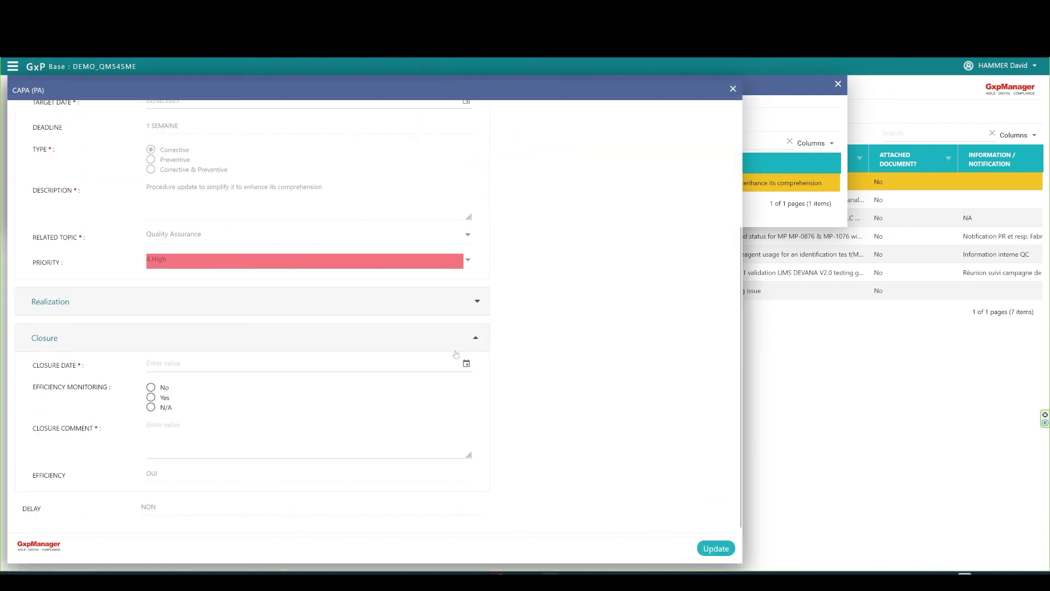
left_click(251, 366)
left_click(211, 473)
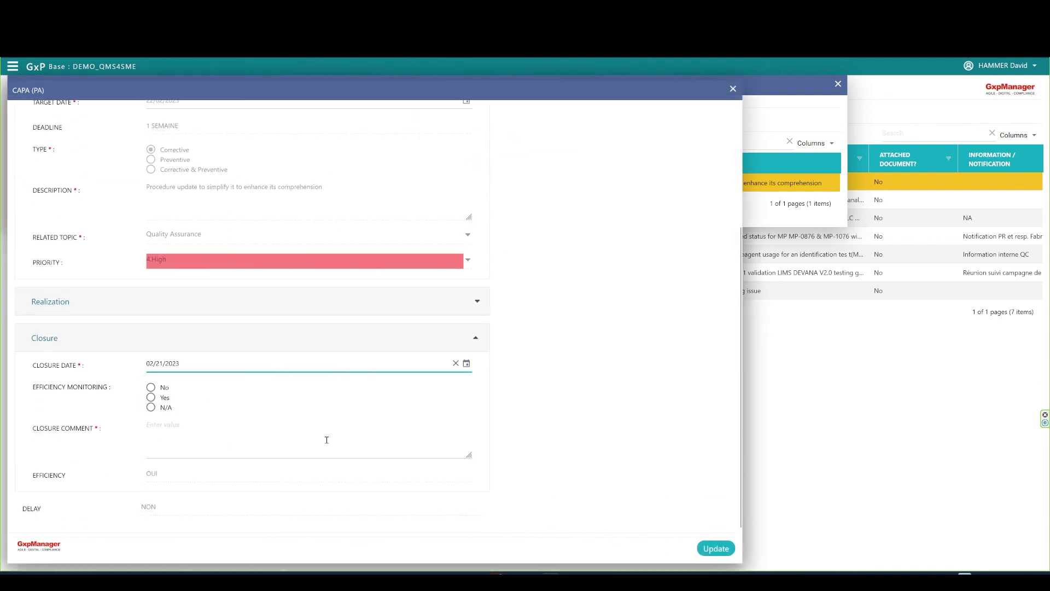
left_click(150, 387)
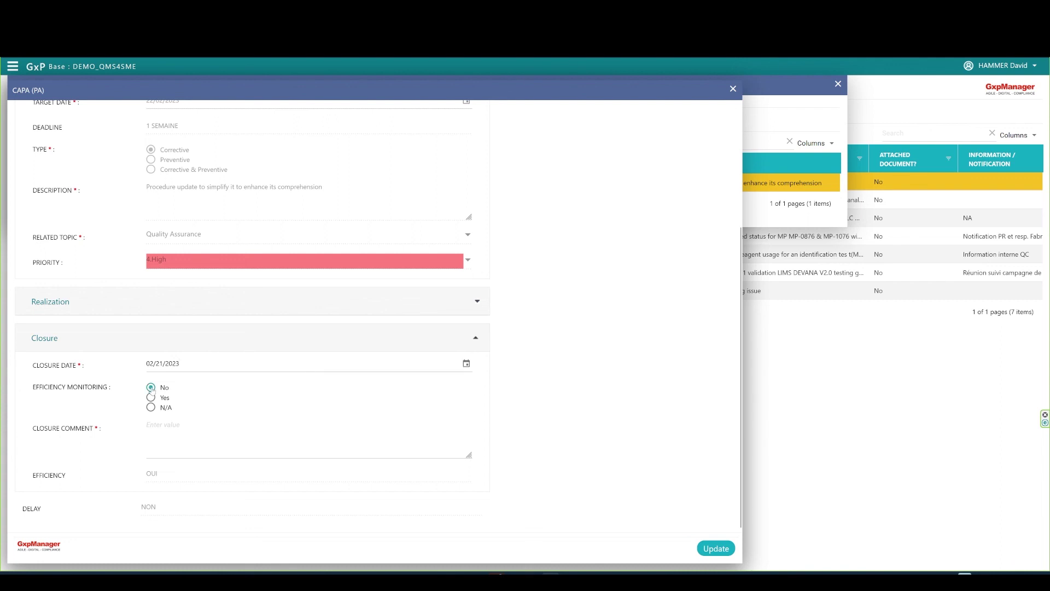
type("OK")
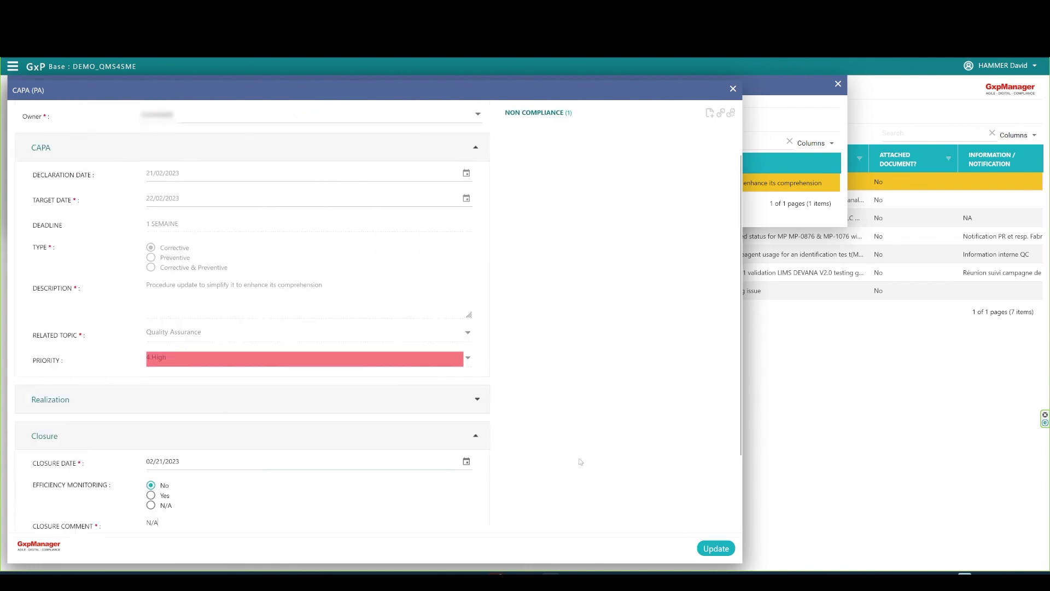
Approve the CAPA closure with an electronic signature and the account password.
left_click(458, 117)
left_click(154, 210)
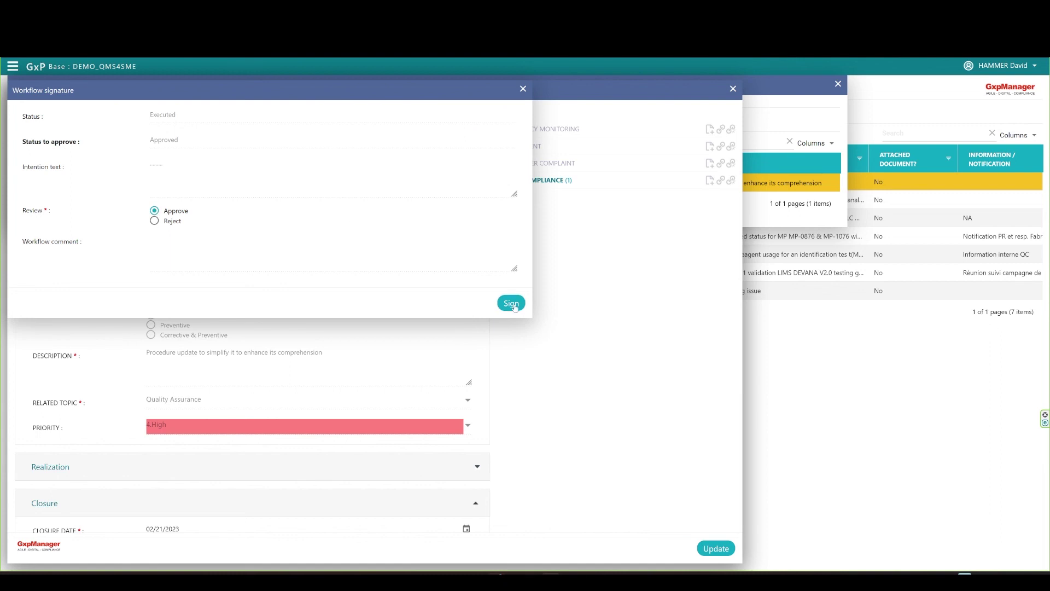
left_click(511, 303)
type("••••••••••")
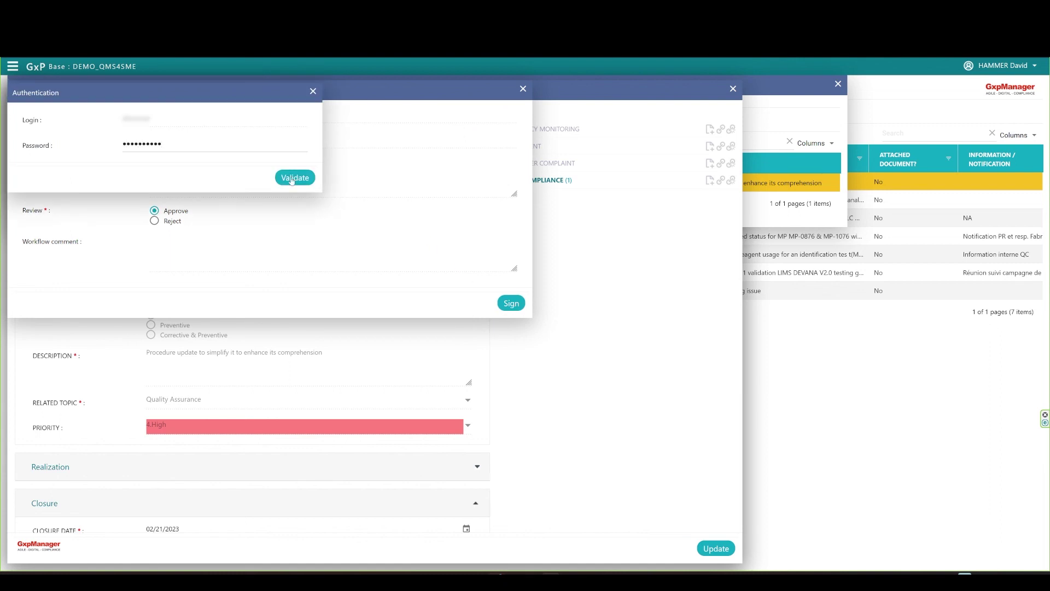
left_click(292, 178)
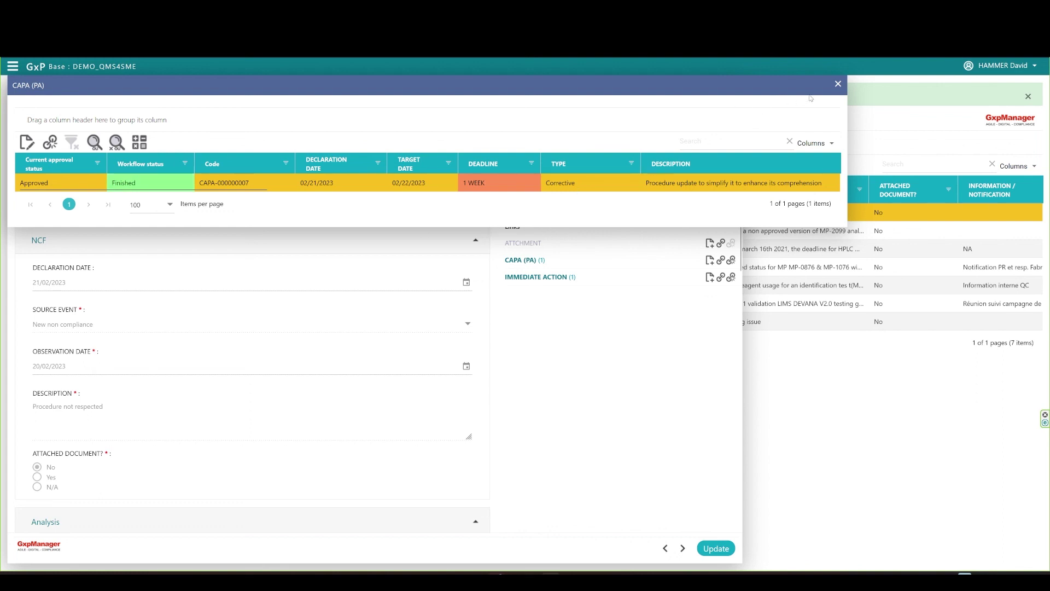
Back on NCF-000000006, mark CAPA performed as Yes with information 'N/A'.
left_click(838, 85)
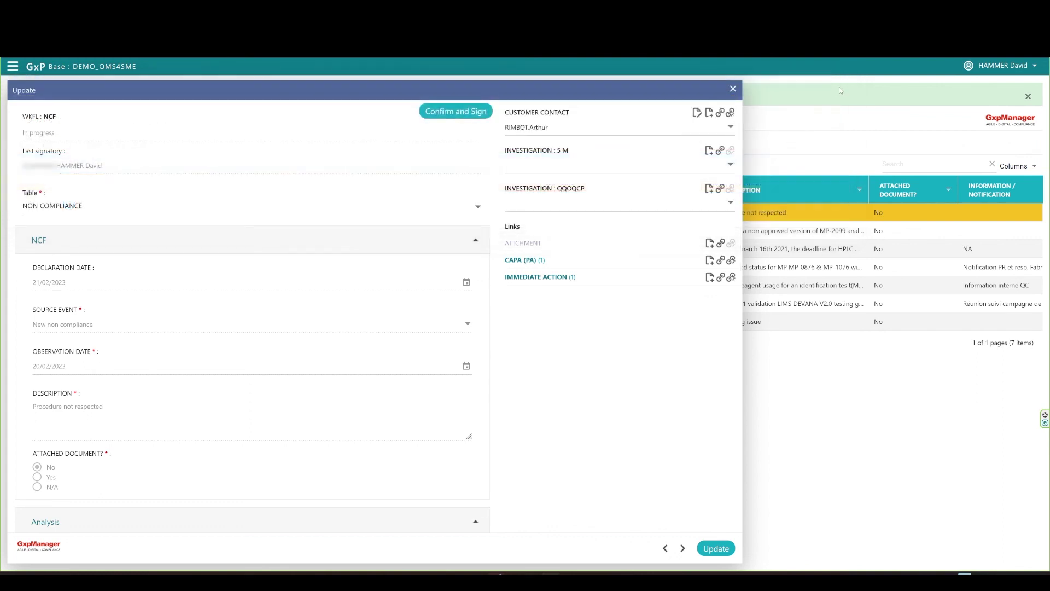
left_click(477, 241)
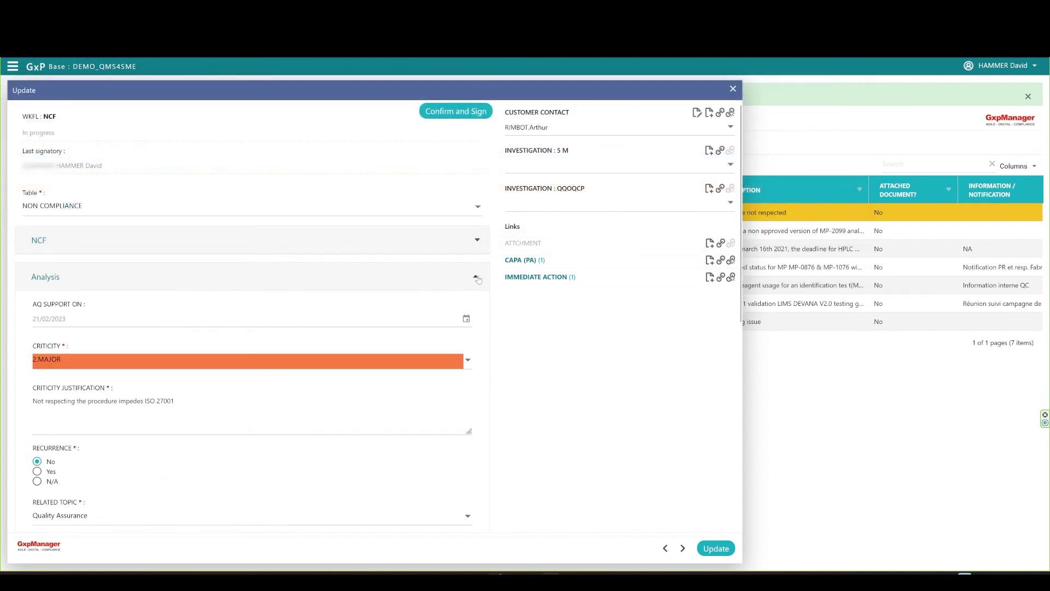
left_click(477, 278)
left_click(476, 312)
scroll(438, 346, "down", 2)
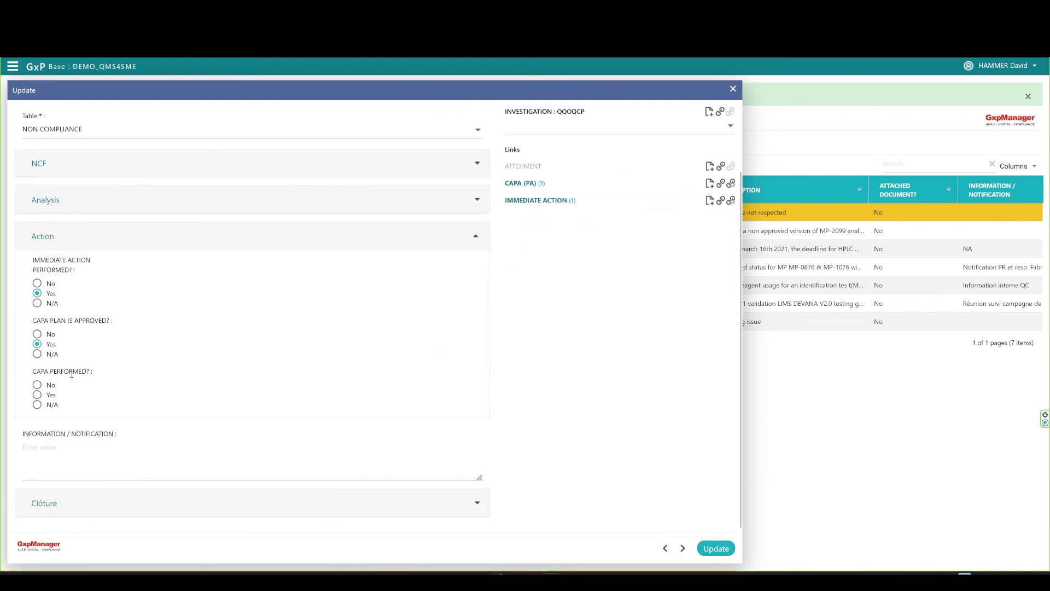
left_click(38, 395)
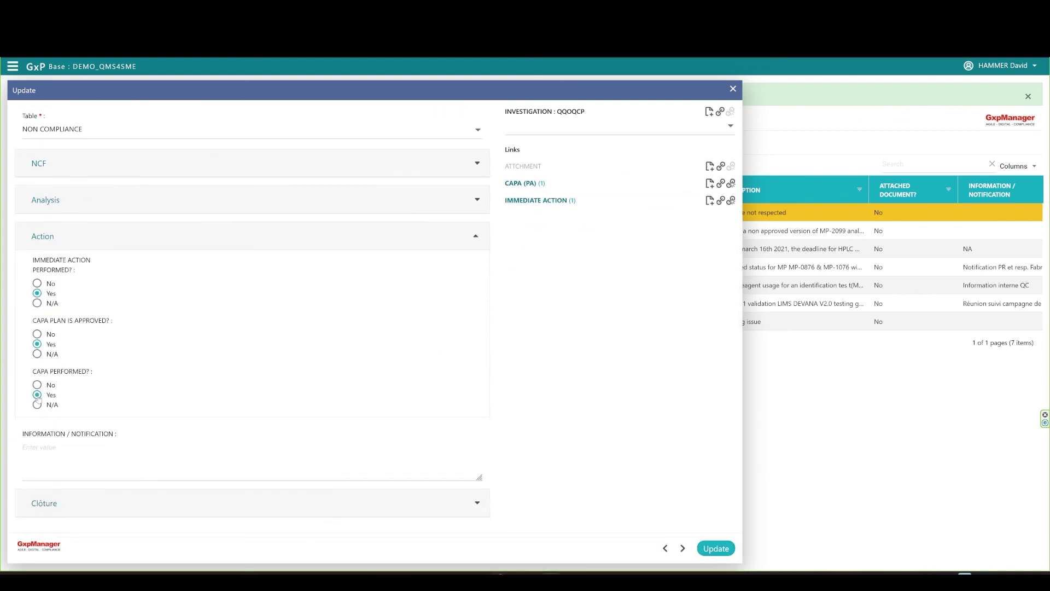
left_click(82, 454)
type("N/A")
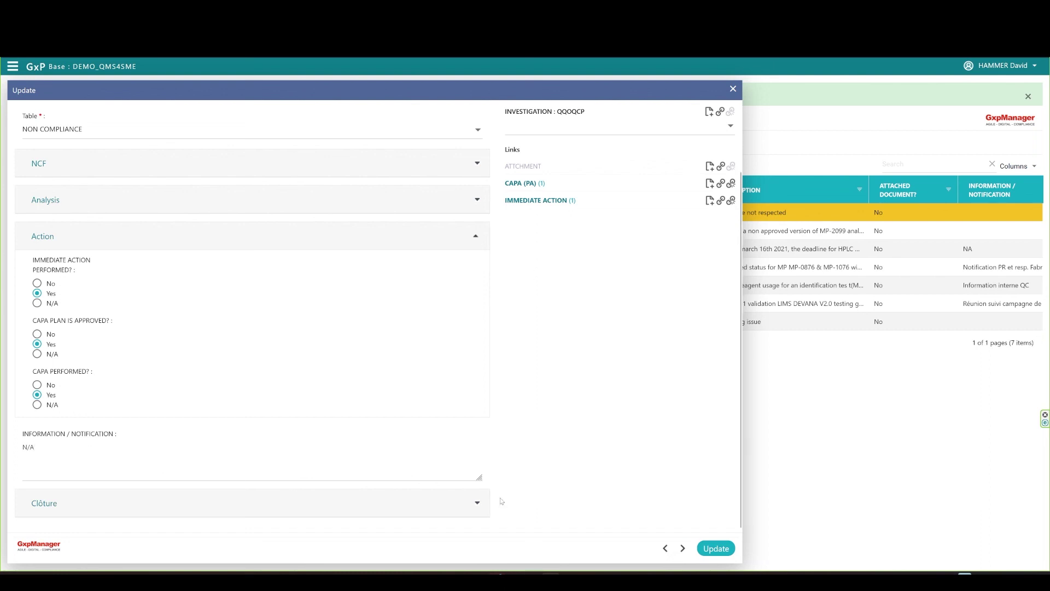
Set the non-compliance closure date to 21 February 2023 with closure comment 'N/A'.
left_click(479, 506)
left_click(346, 434)
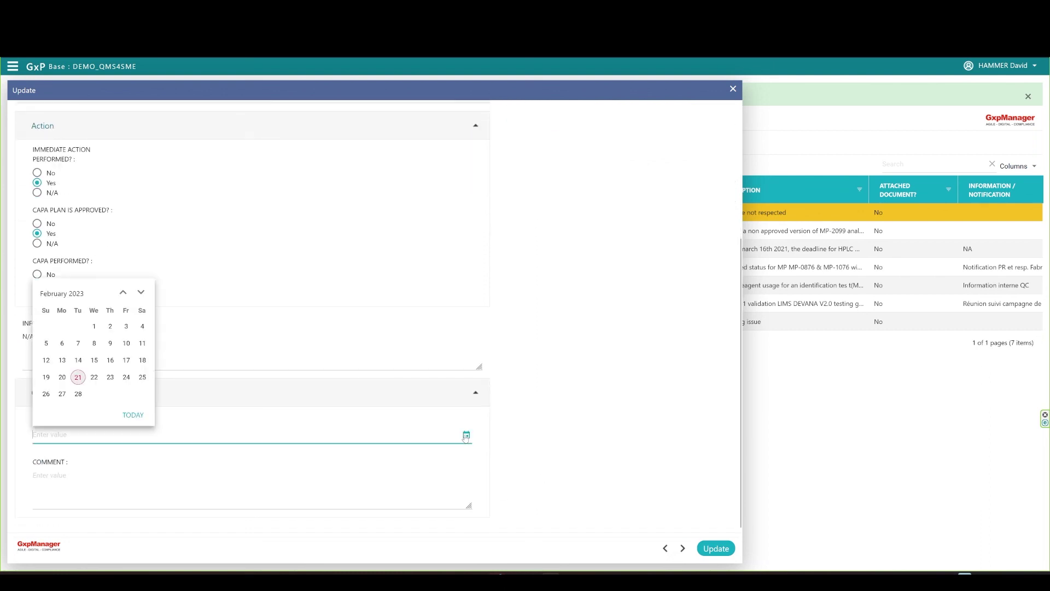
left_click(78, 378)
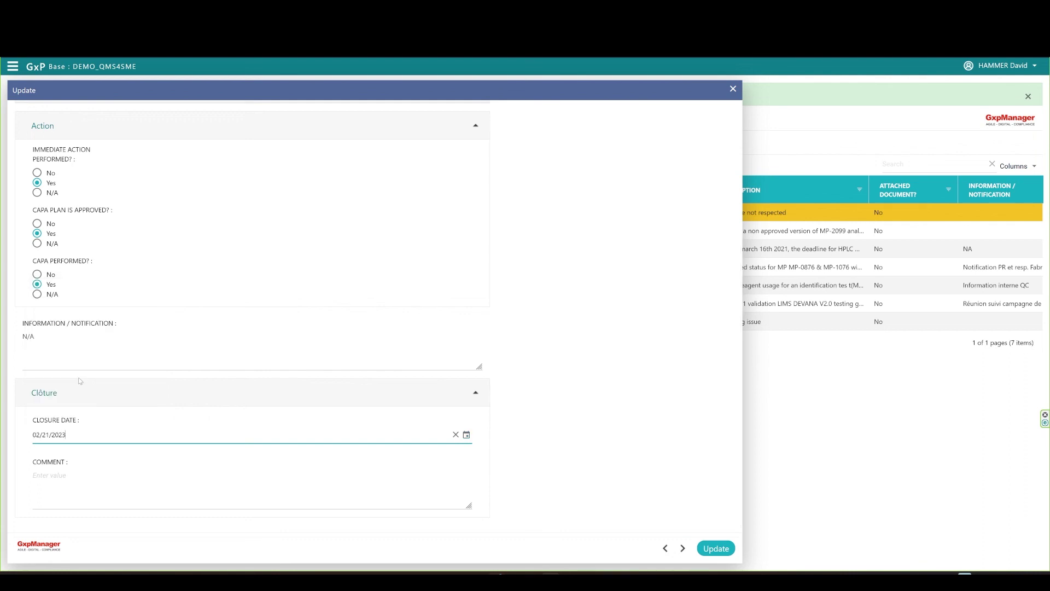
left_click(60, 477)
type("N/A")
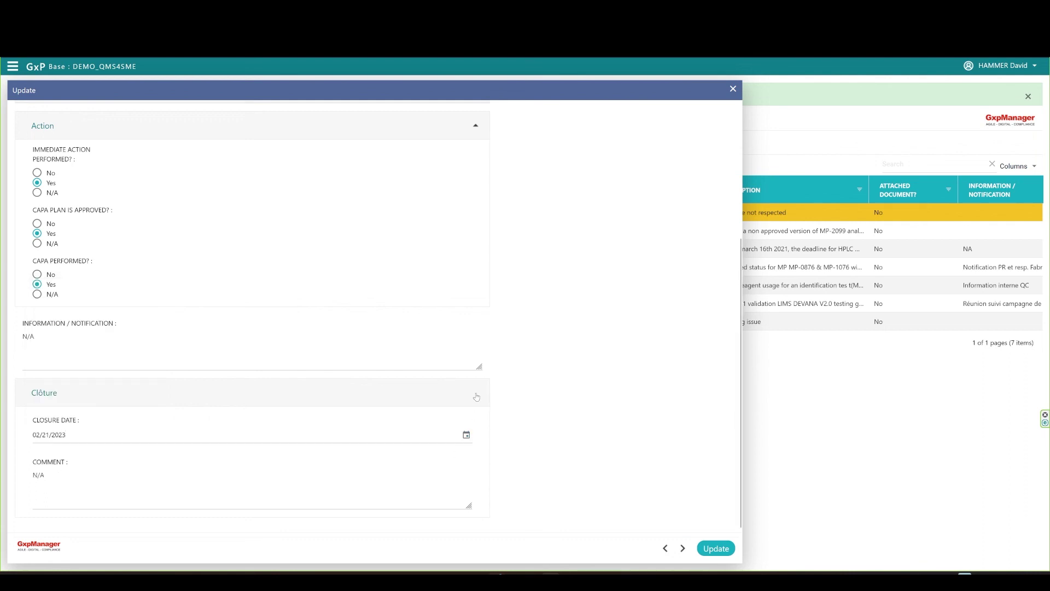
left_click(476, 392)
left_click(474, 238)
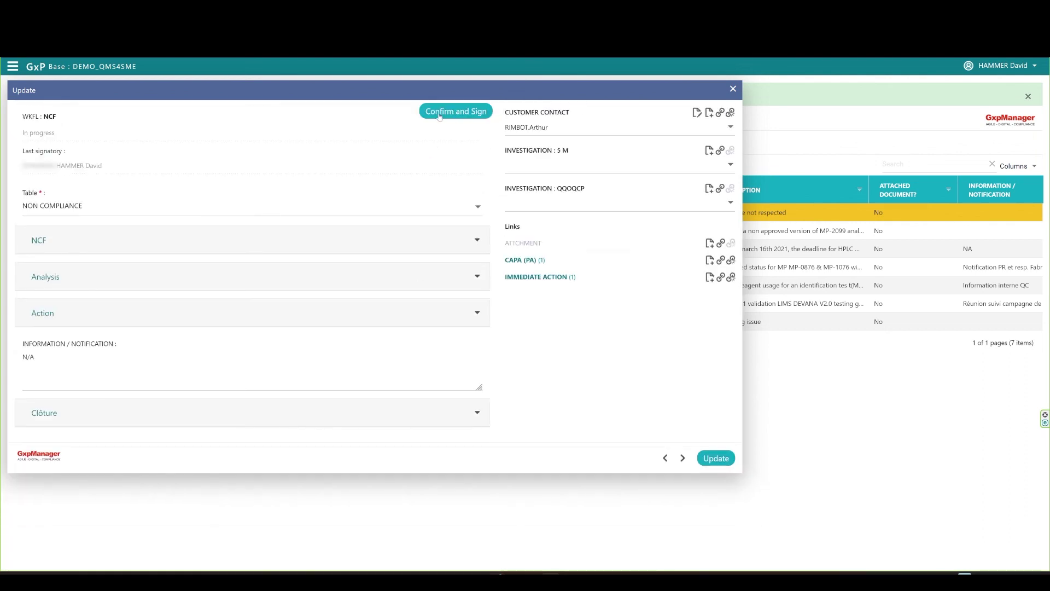
Approve the non-compliance closure with an electronic signature and the account password.
left_click(473, 114)
left_click(155, 212)
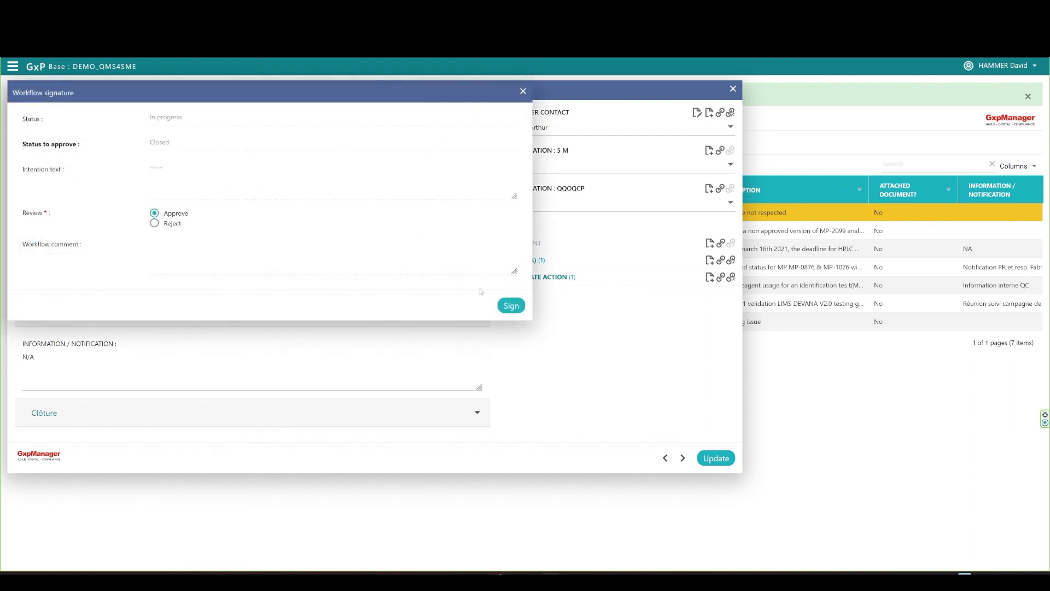
left_click(510, 306)
type("*******")
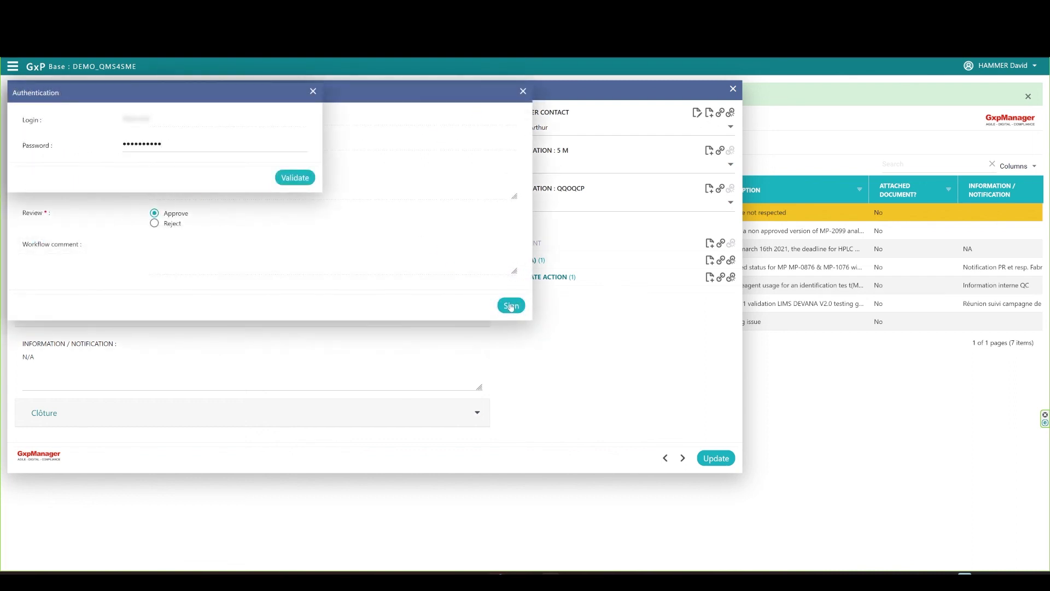
left_click(295, 177)
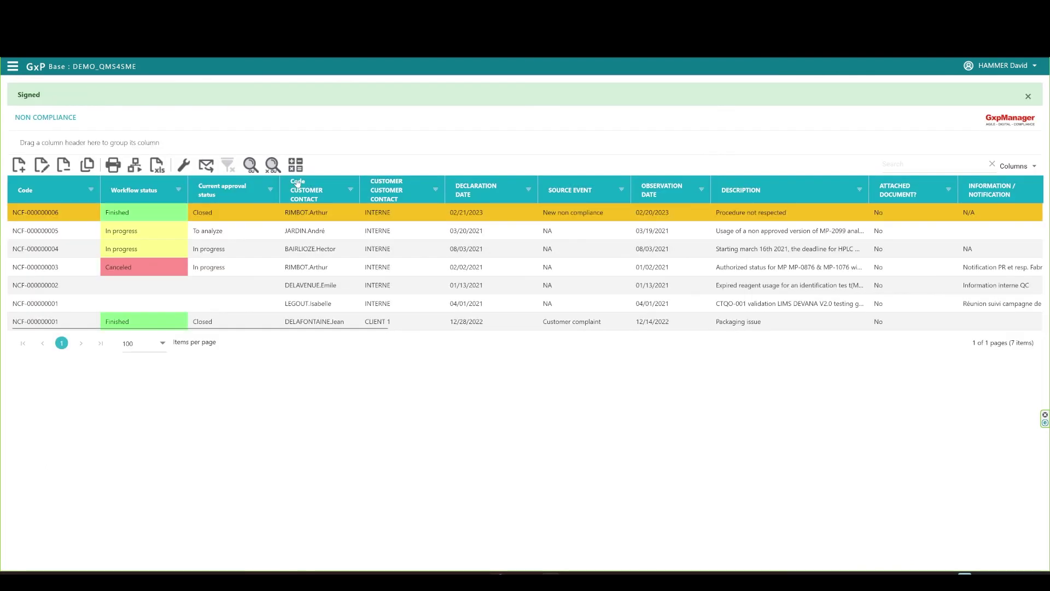
Open the CAPA (PA) list under Action Management.
left_click(12, 67)
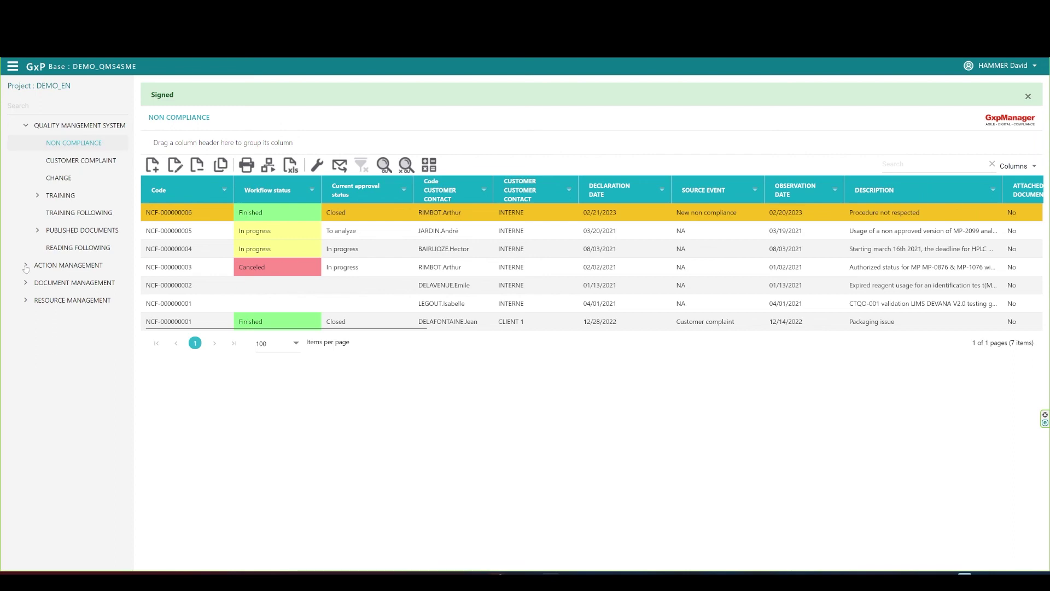
left_click(25, 266)
left_click(54, 317)
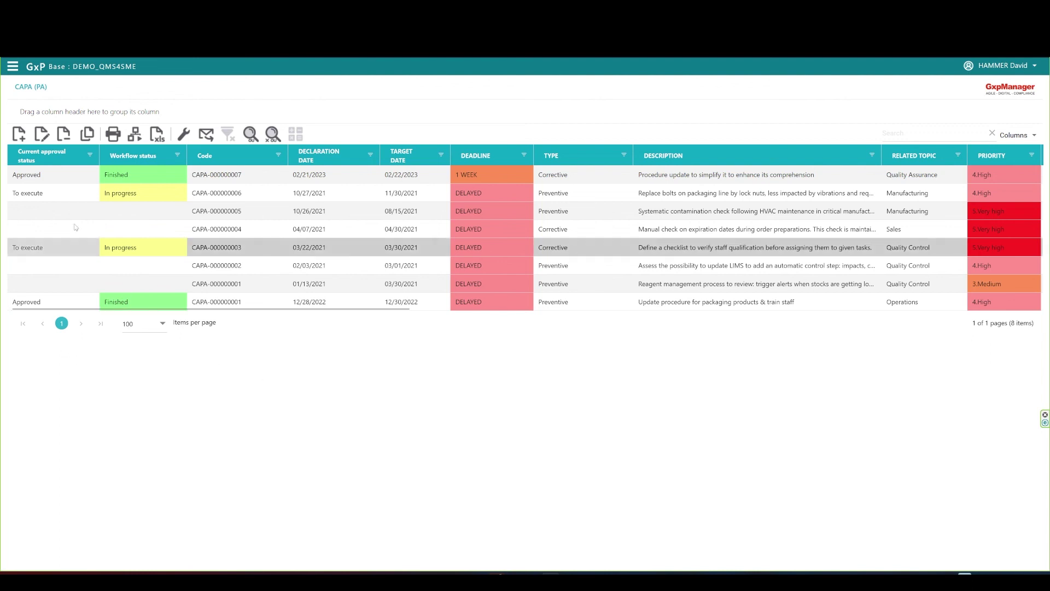
Switch to the Customer Contact list under Resource Management.
left_click(13, 66)
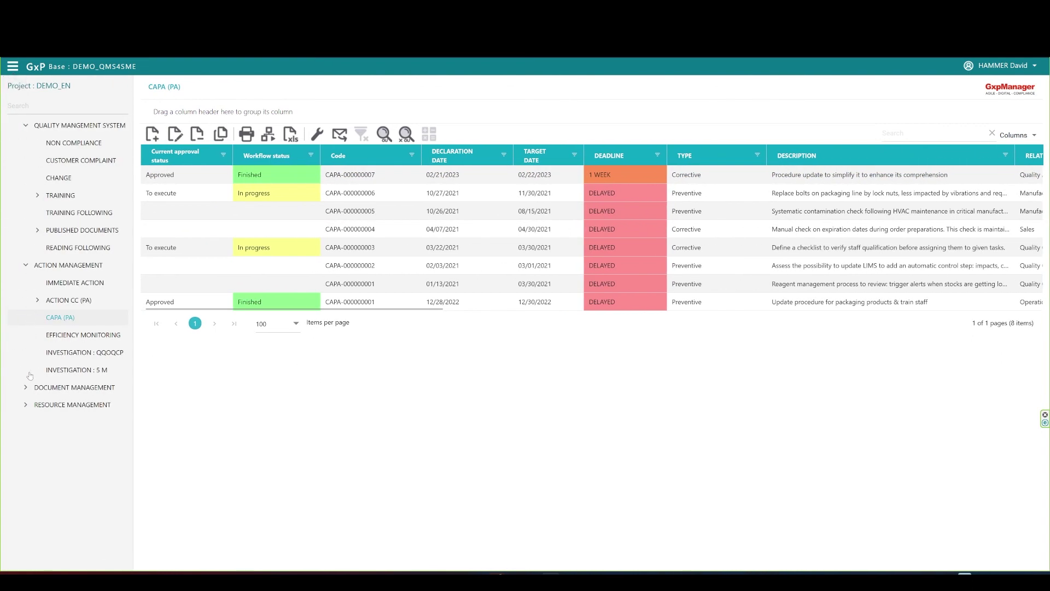
left_click(27, 406)
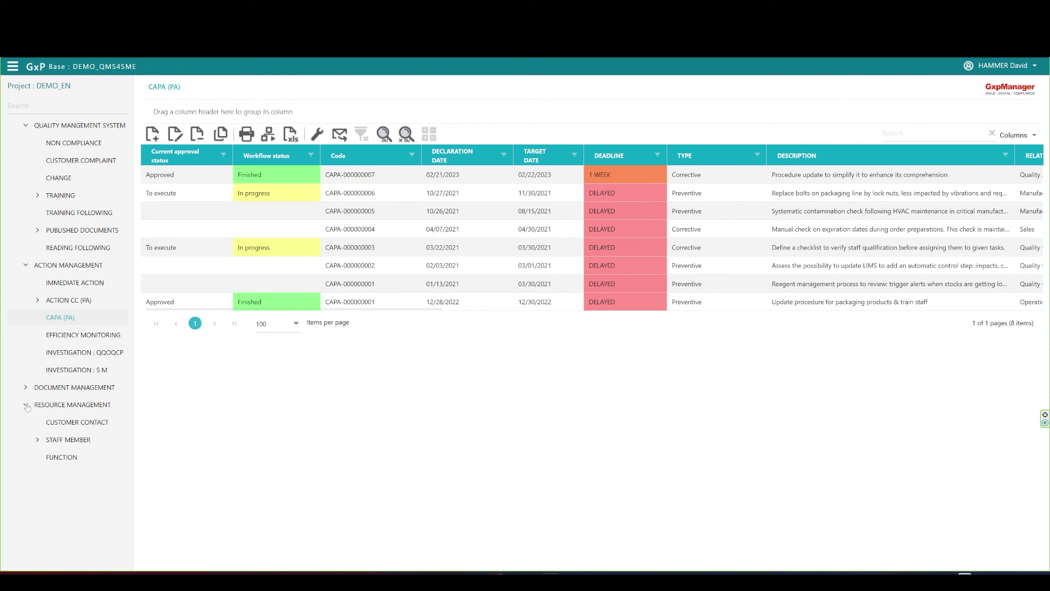
left_click(99, 423)
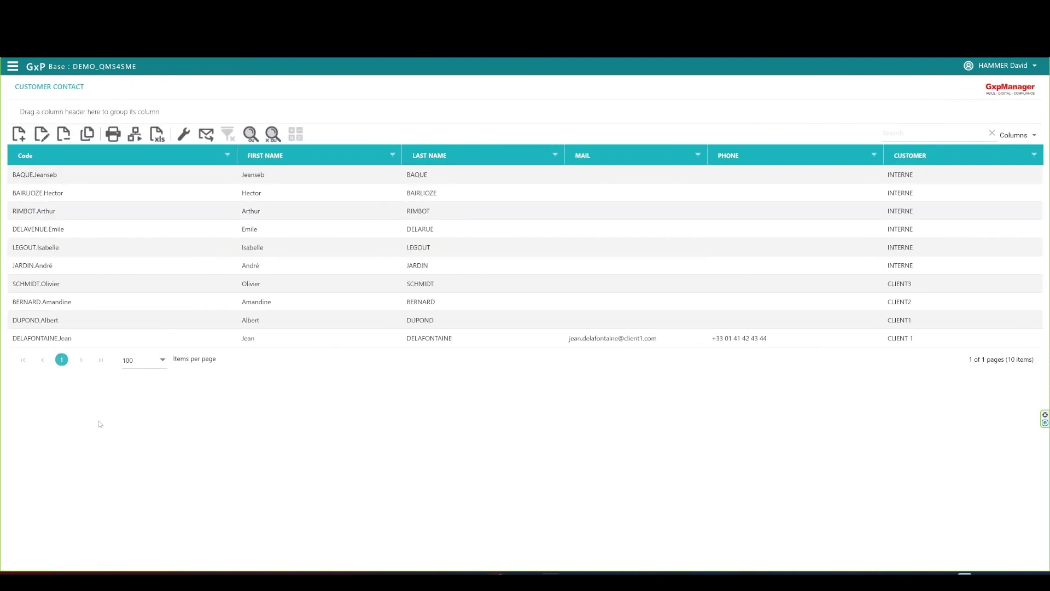